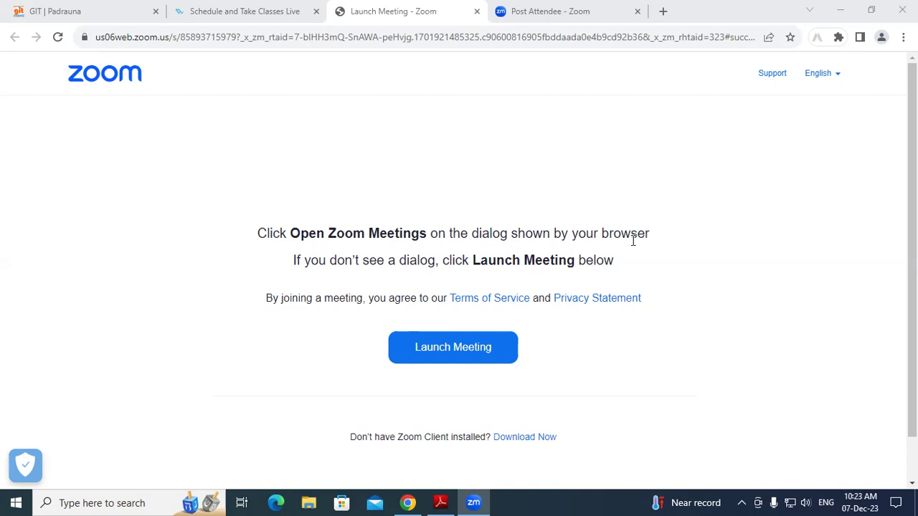
Minimise Chrome, which has Zoom's Launch Meeting page open, to reveal the Windows desktop
key(super+d)
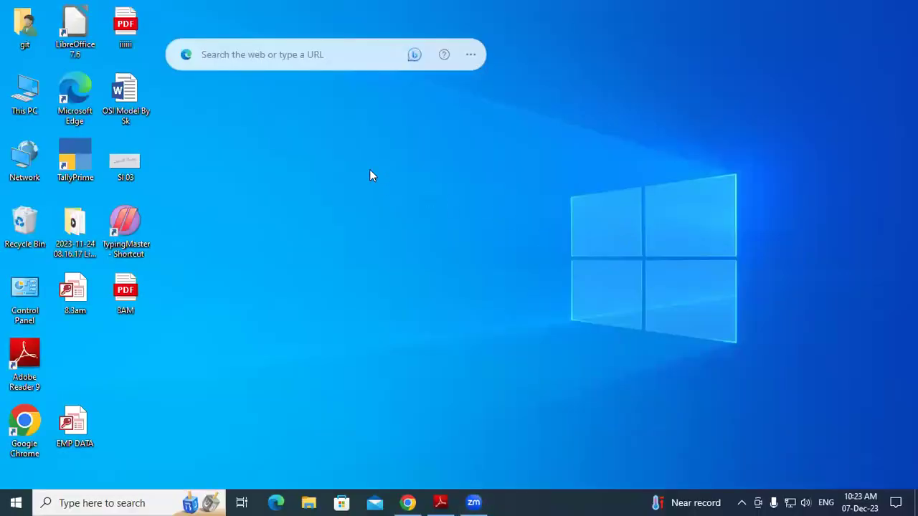
Refresh the Windows desktop several times from its right-click menu
right_click(359, 159)
click(401, 201)
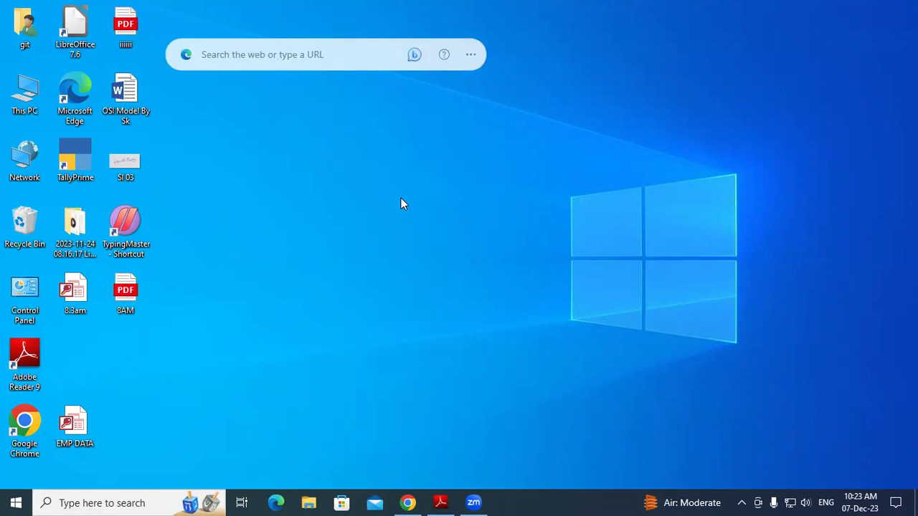
right_click(347, 191)
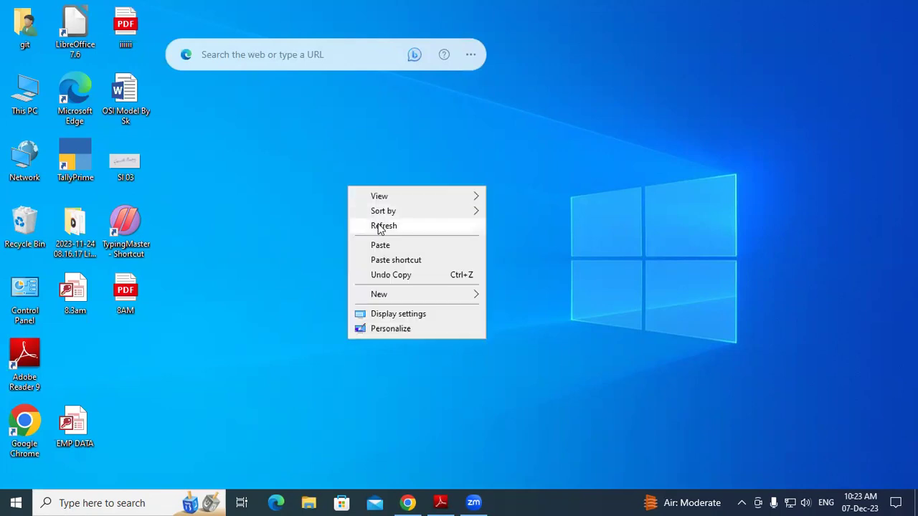
right_click(380, 223)
click(411, 264)
right_click(412, 264)
click(430, 303)
right_click(381, 199)
click(415, 238)
Launch TallyPrime from its desktop shortcut
double_click(77, 148)
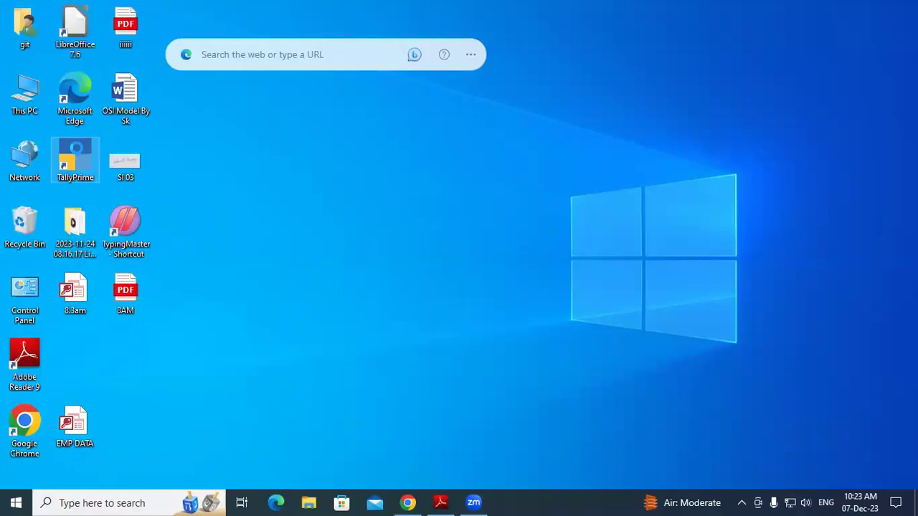
right_click(77, 148)
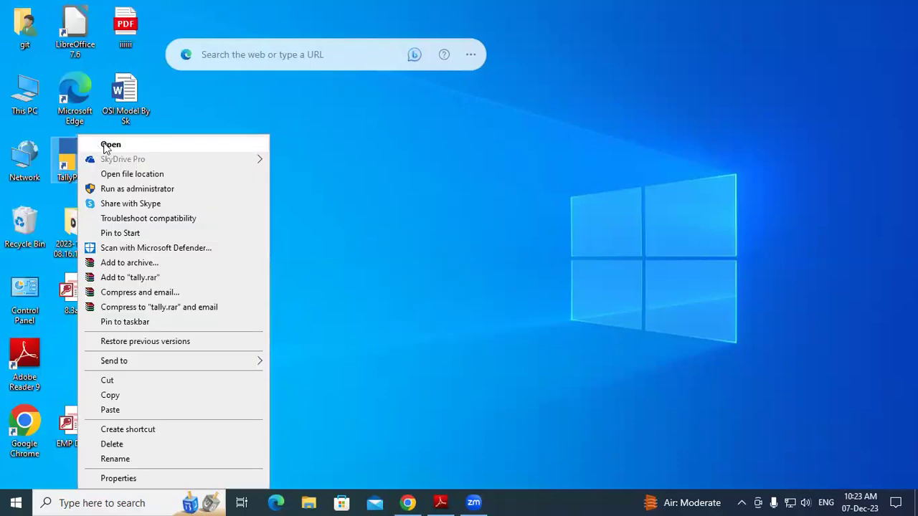
click(379, 153)
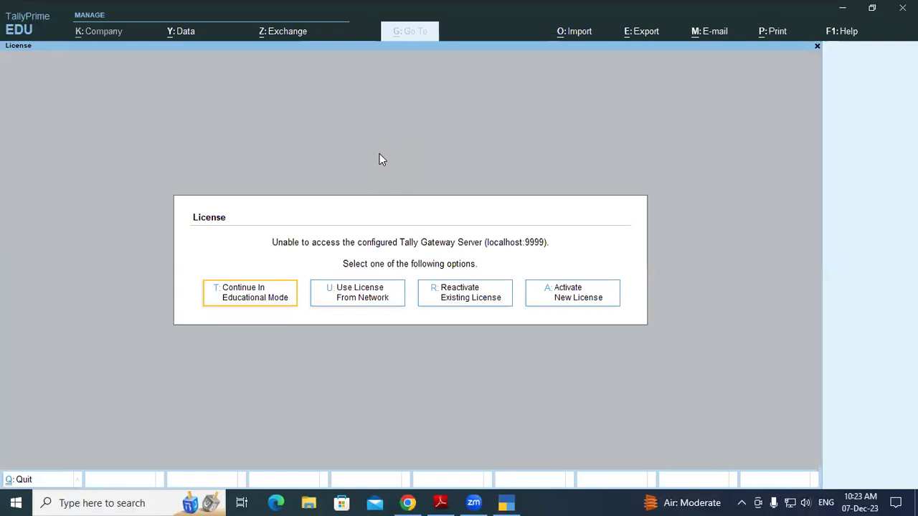
Continue in educational mode and choose Create Company from the F3 company list
key(Return)
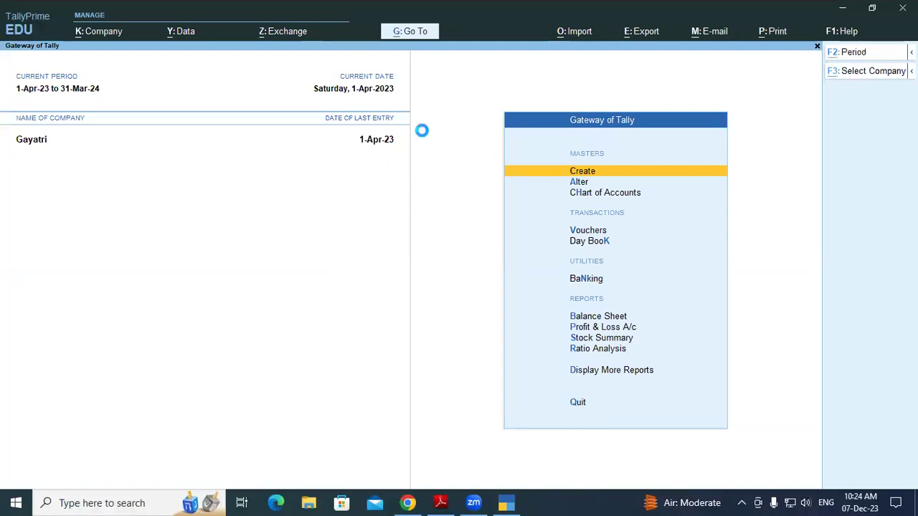
key(F3)
key(Up)
key(Up)
key(Up)
key(Up)
key(Up)
key(Up)
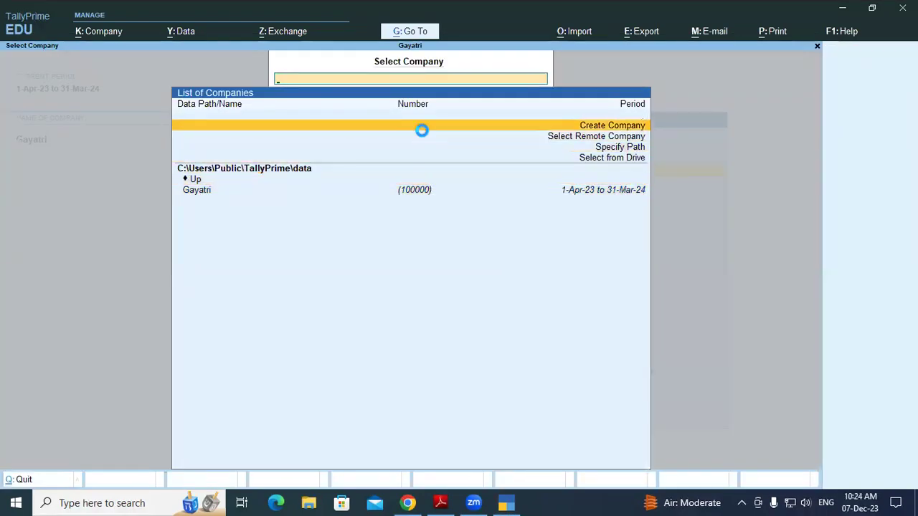
key(Return)
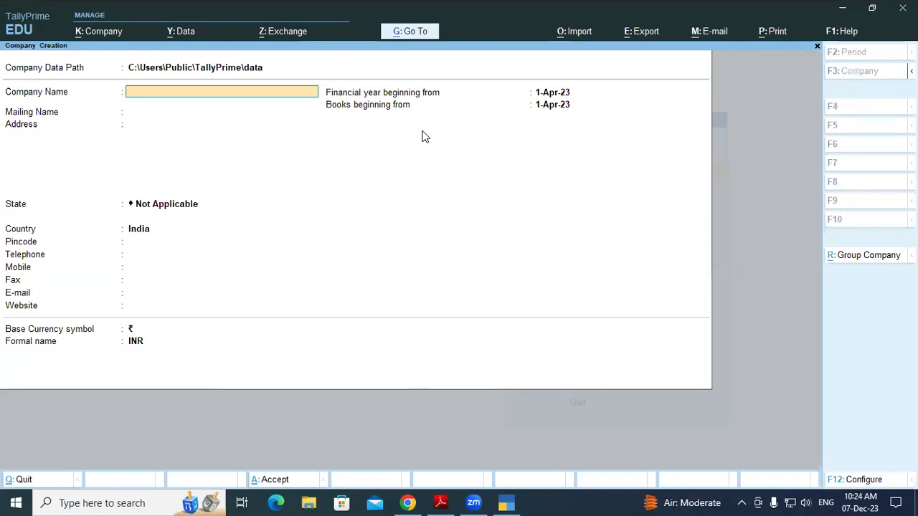
Name the company SK Traders, enter its address, and choose state Uttar Pradesh
text(SK Traders)
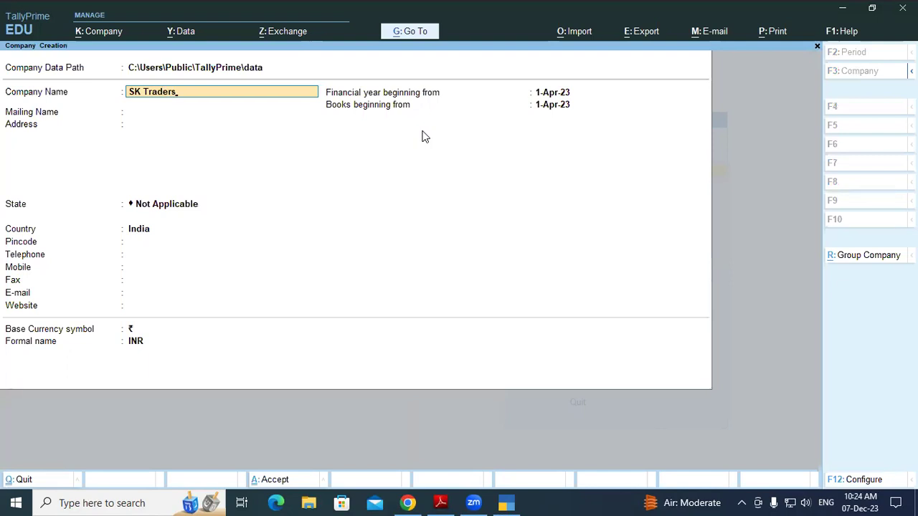
key(Return)
key(Return)
text(Padrauna)
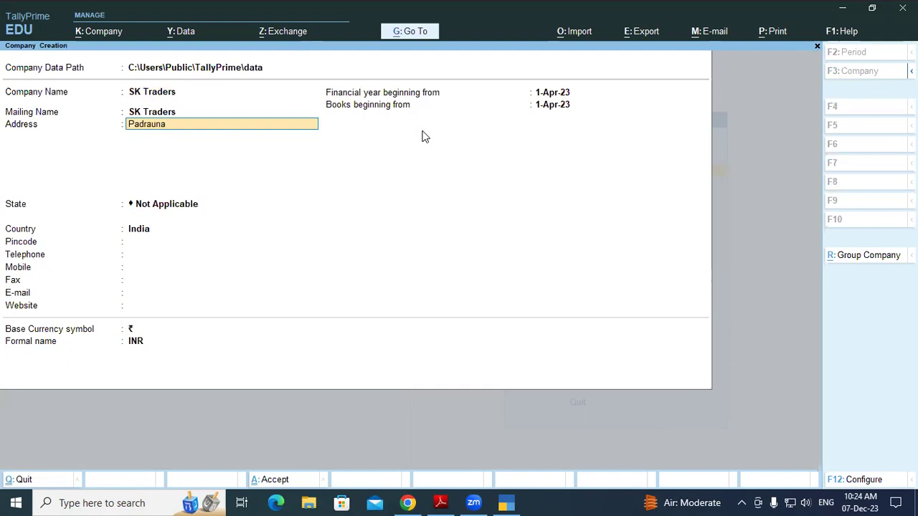
text( Kushinagar)
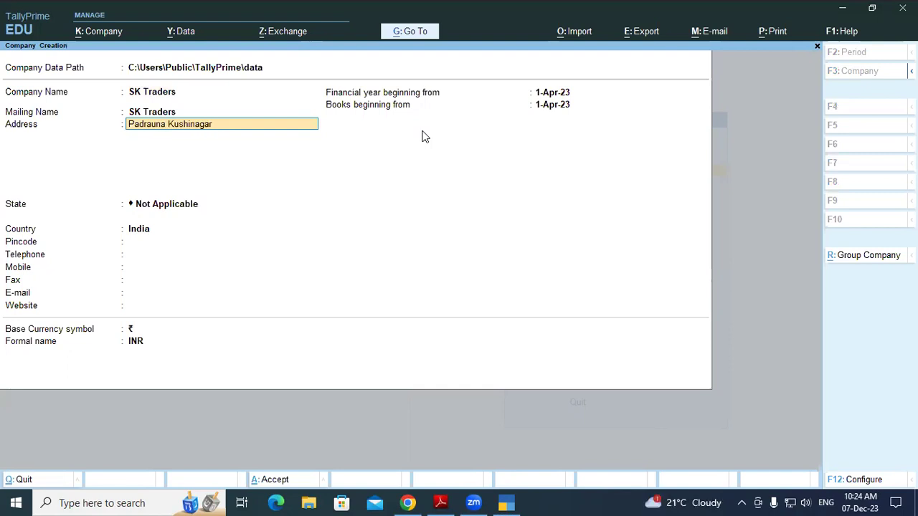
key(Return)
key(Return)
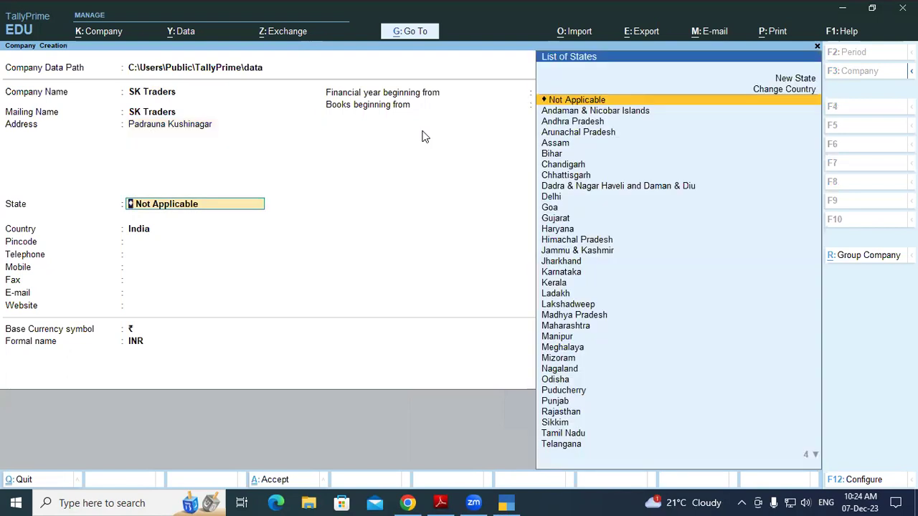
text(Ut)
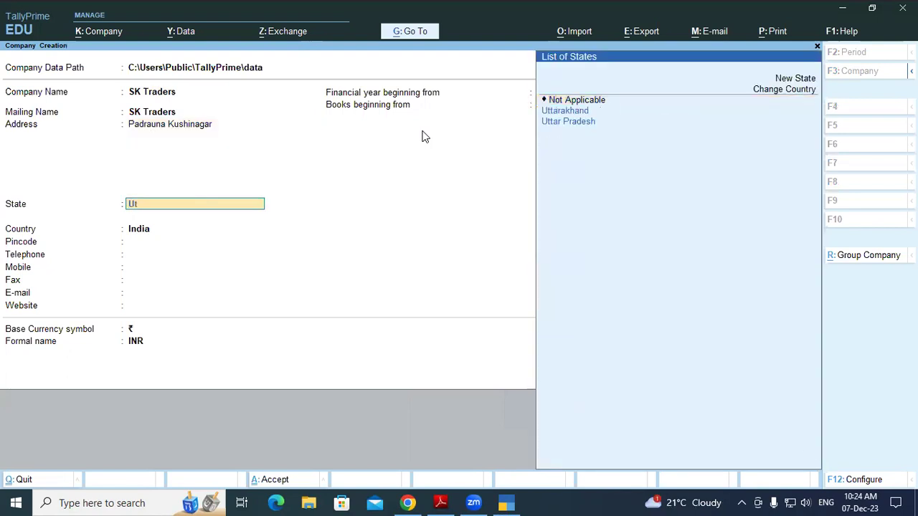
key(Down)
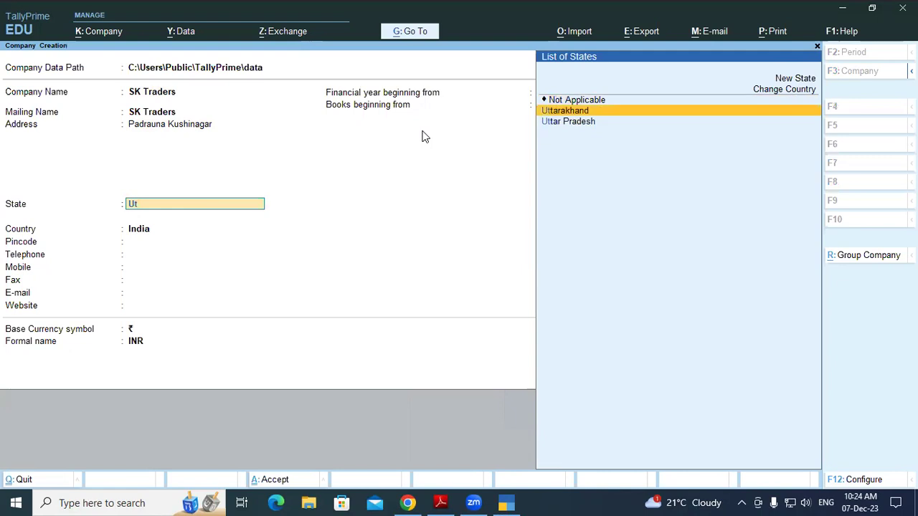
key(Down)
key(Return)
Fill in the pincode and mobile number, skip the remaining fields and accept the company
text(274304)
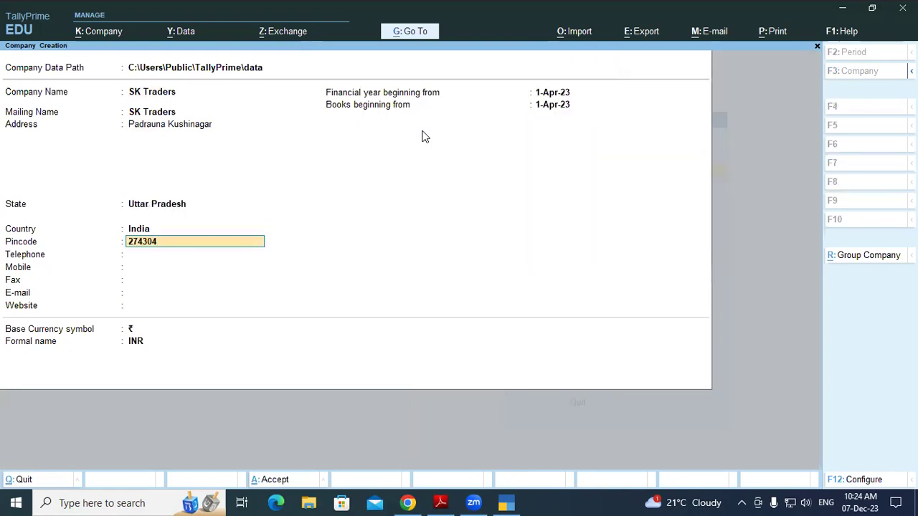
key(Return)
key(Return)
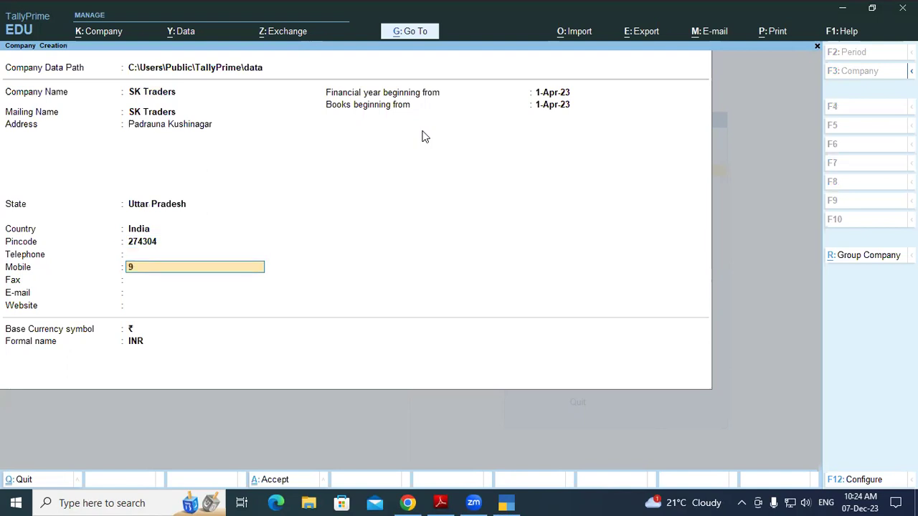
key(Return)
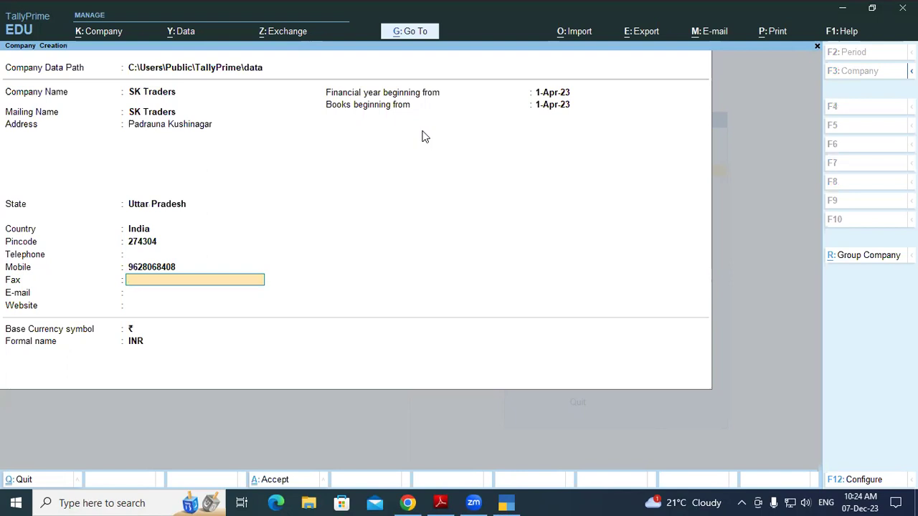
key(Return)
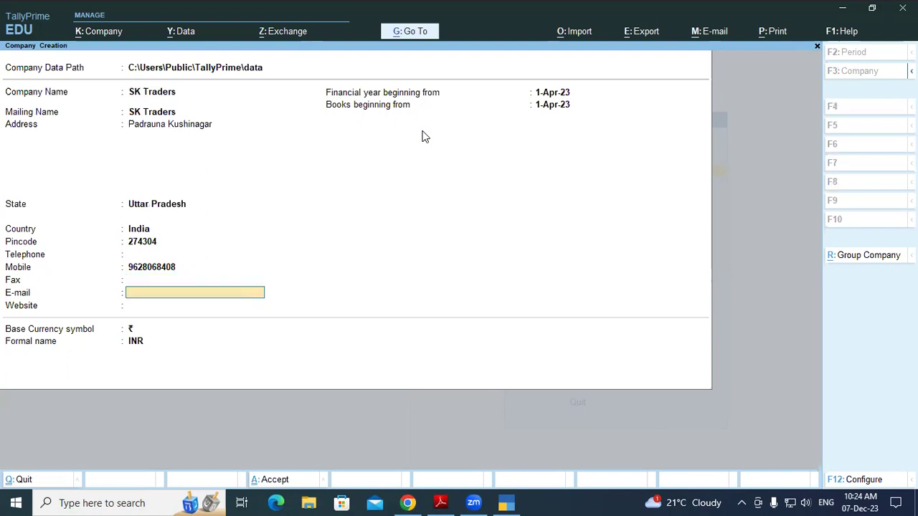
key(Return)
key(Return)
key(Return)
key(Return)
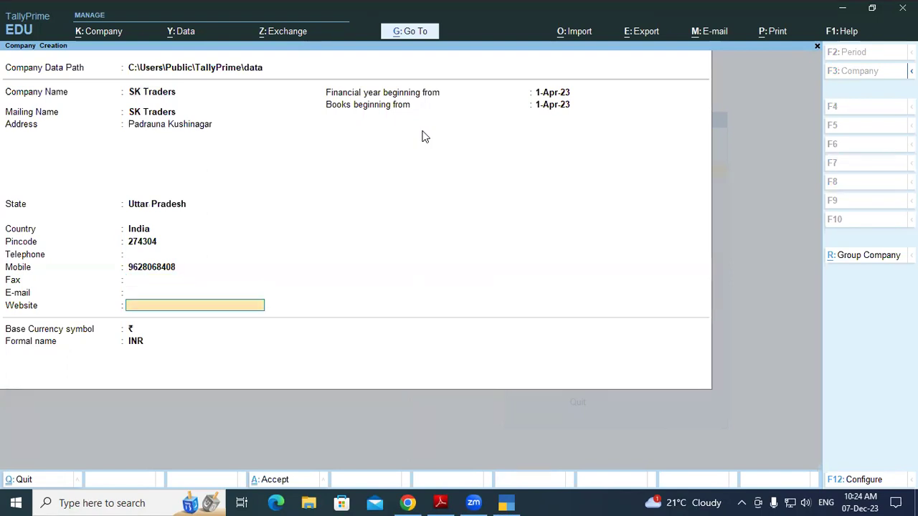
key(Return)
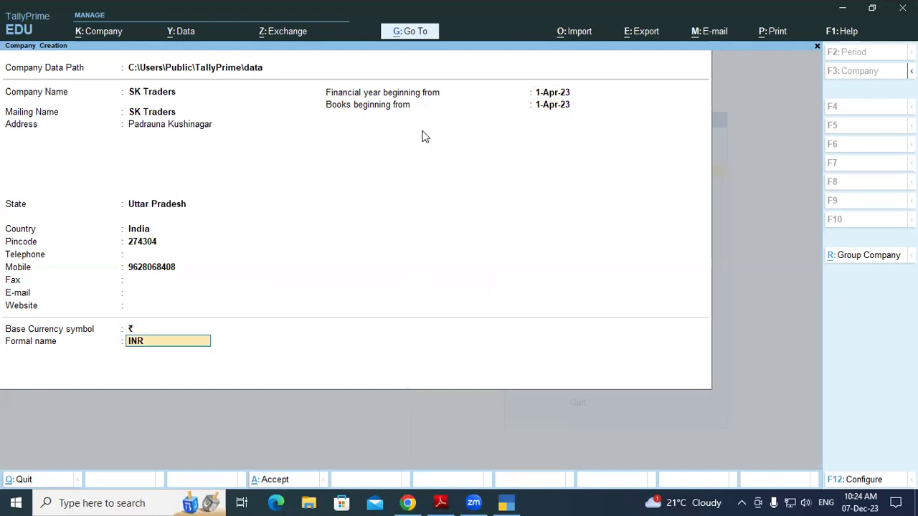
key(Return)
key(Return)
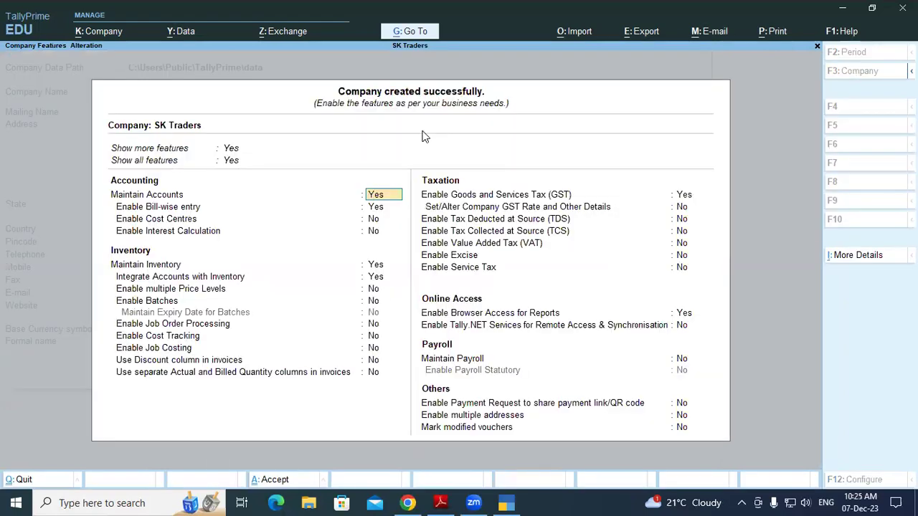
Accept the default Company Features with Ctrl+A to reach the Gateway of Tally
key(ctrl+a)
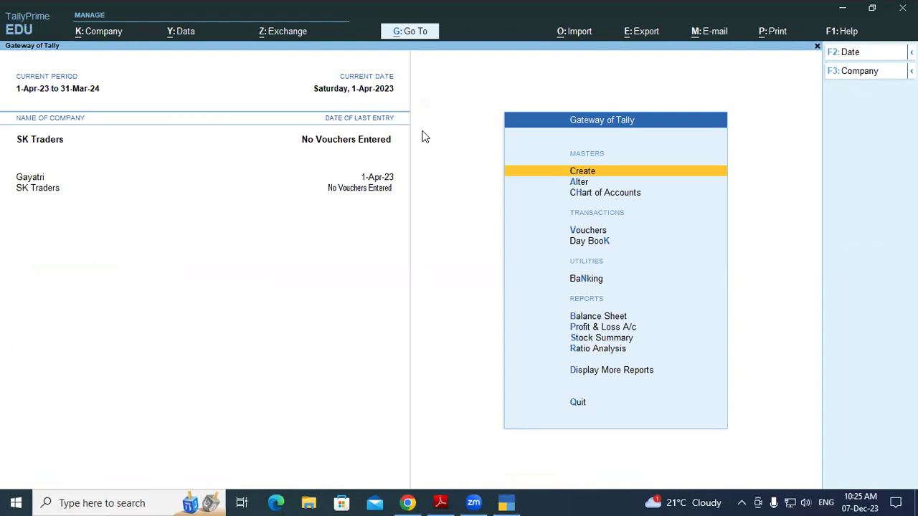
Open voucher entry and switch the voucher type to Receipt with F6
key(Down)
key(Down)
key(Down)
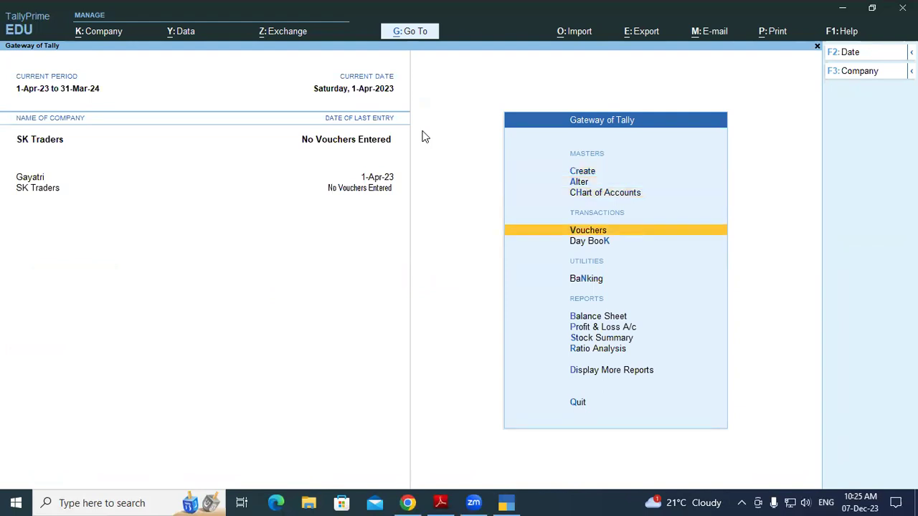
key(Return)
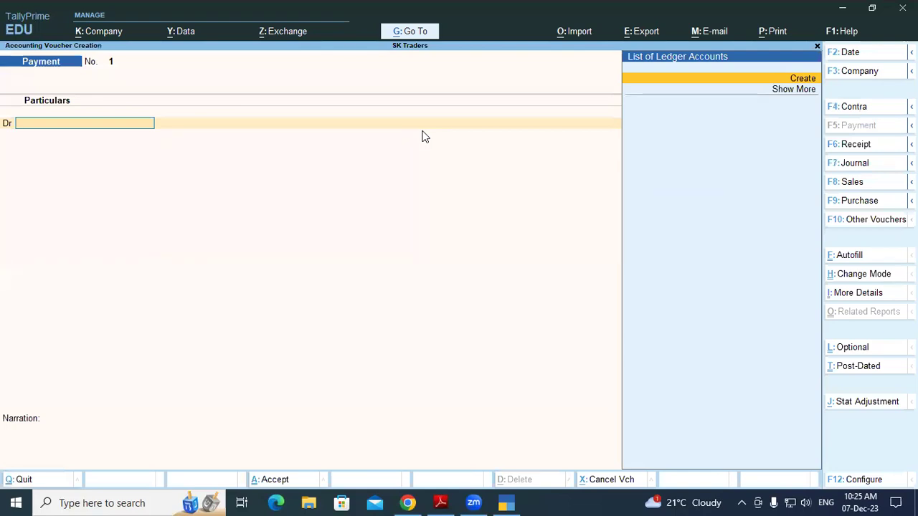
key(F6)
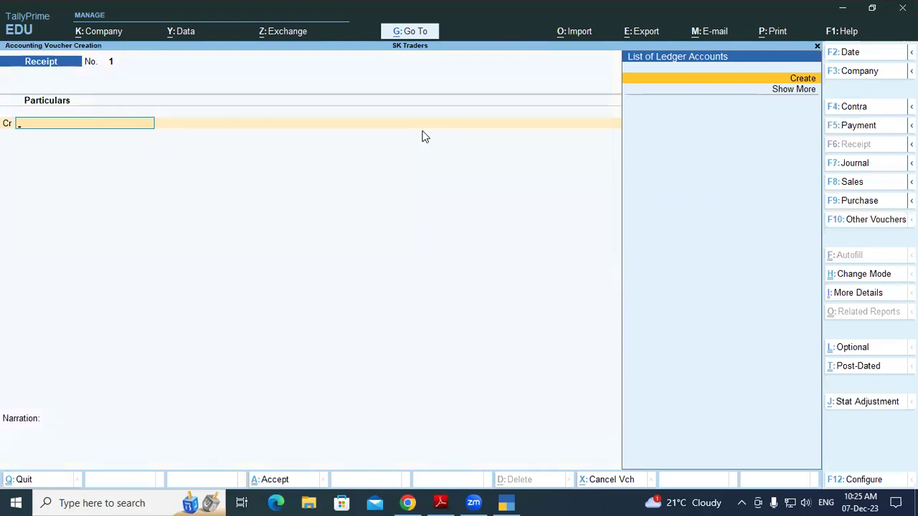
Create ledger Prop.Capital A/c under Capital Account for the credit line
key(alt+c)
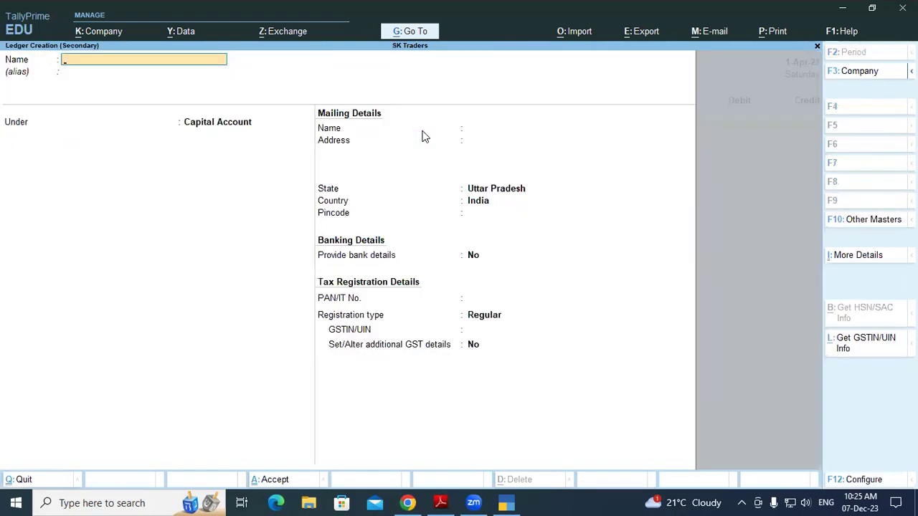
text(Prop)
text(.Capital)
text( Ac)
text(/c)
key(BackSpace)
key(BackSpace)
key(BackSpace)
key(BackSpace)
text(al A/c)
key(Return)
key(Return)
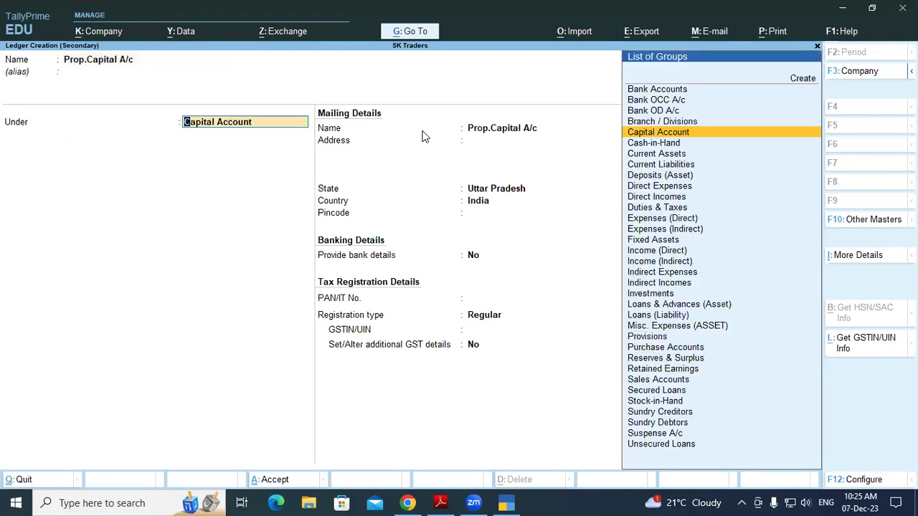
key(Return)
key(Return)
key(Return)
key(Return)
key(Return)
key(Return)
key(Return)
key(Return)
key(Return)
key(Return)
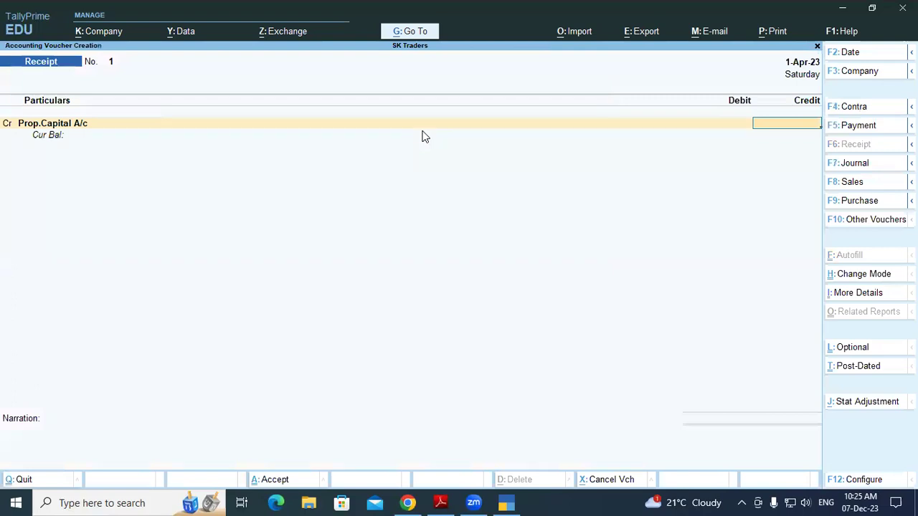
Credit 2,00,000 to Prop.Capital A/c, debit Cash, save Receipt No. 1 and exit
text(200000)
key(Return)
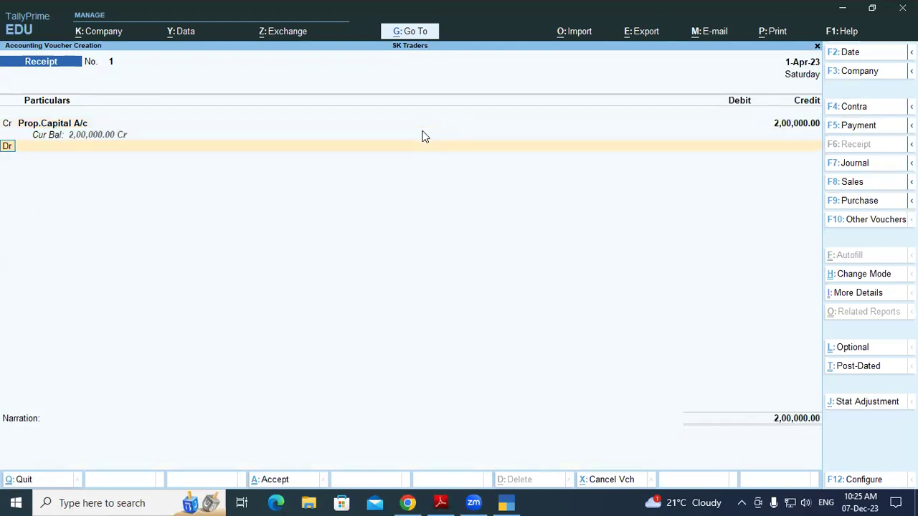
key(BackSpace)
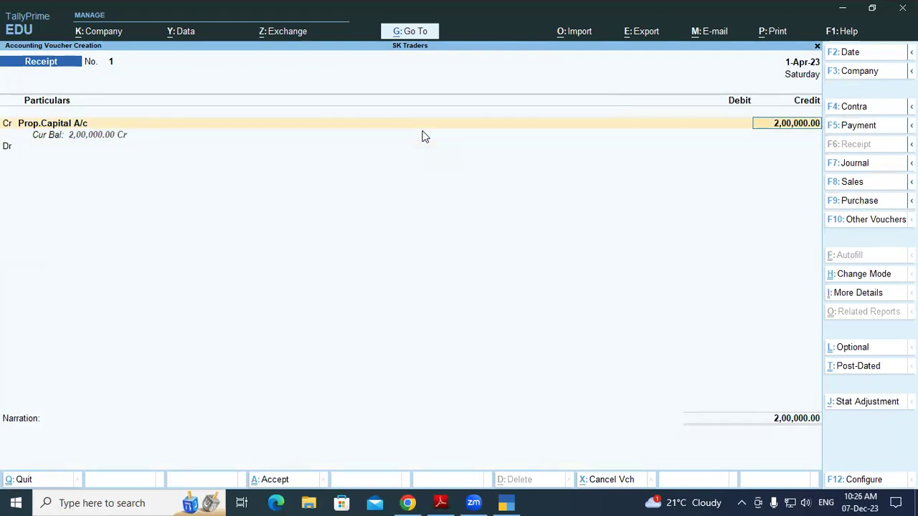
key(Return)
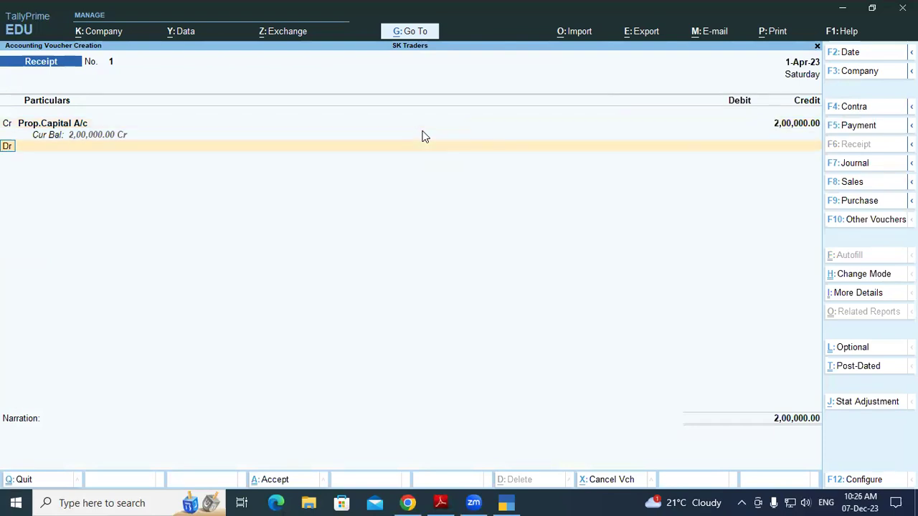
key(Return)
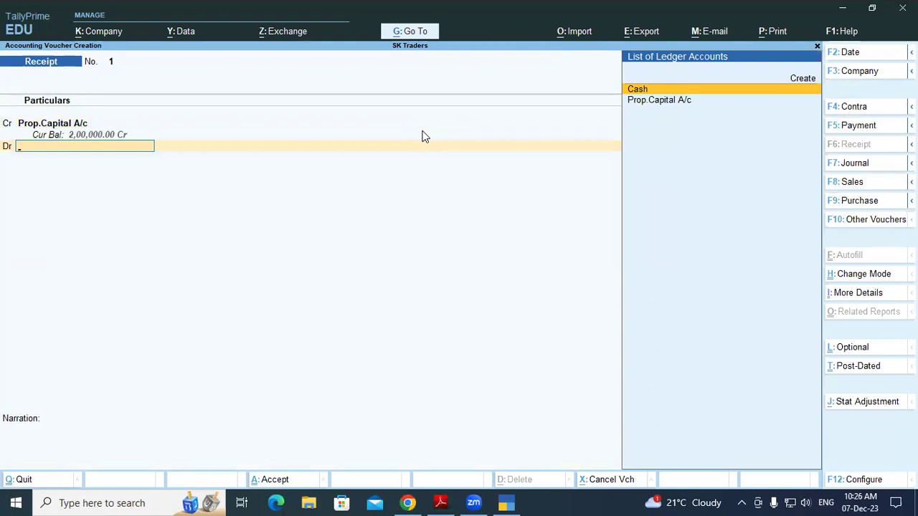
key(Return)
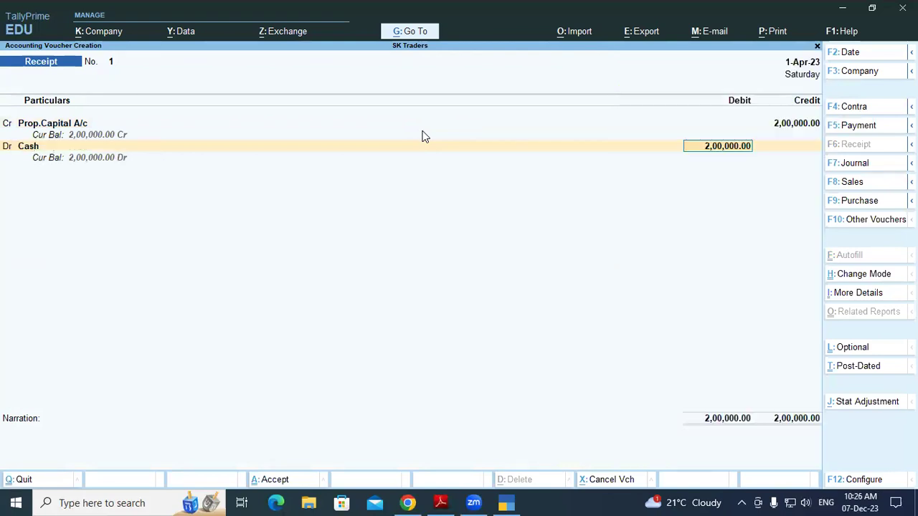
key(Return)
key(Return)
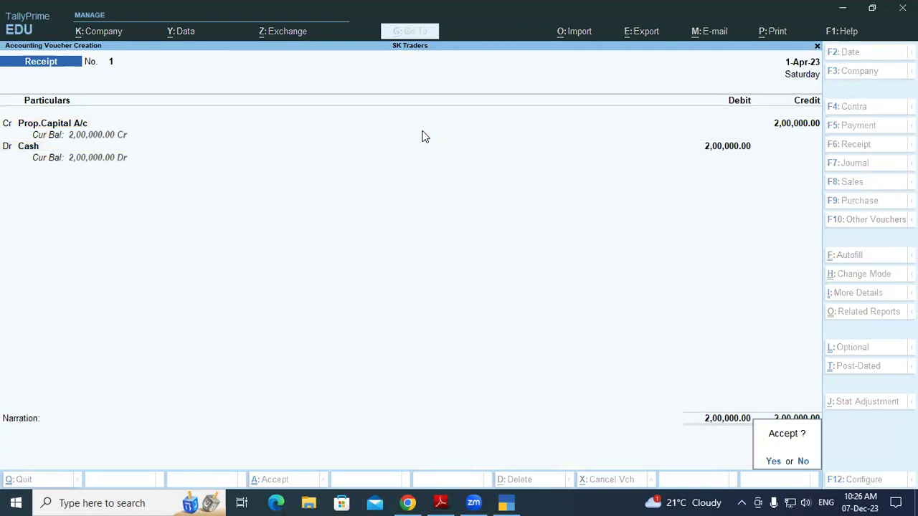
key(Return)
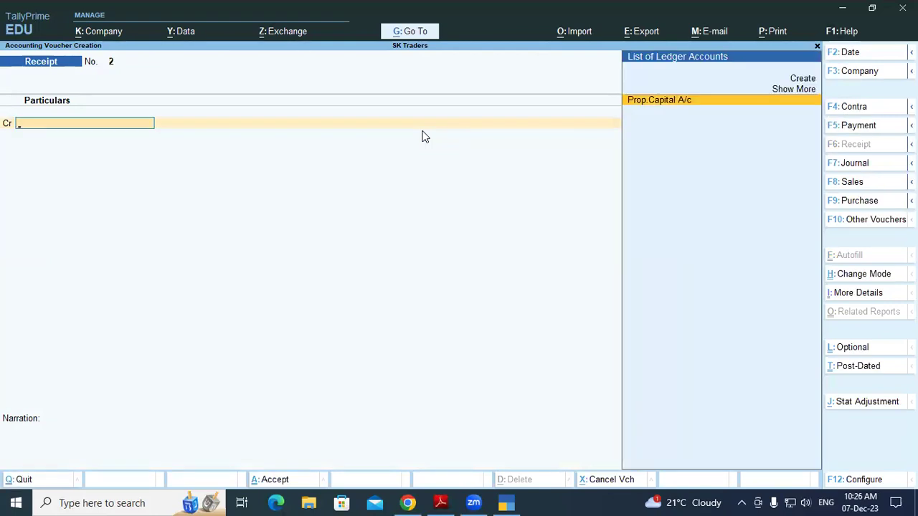
key(Escape)
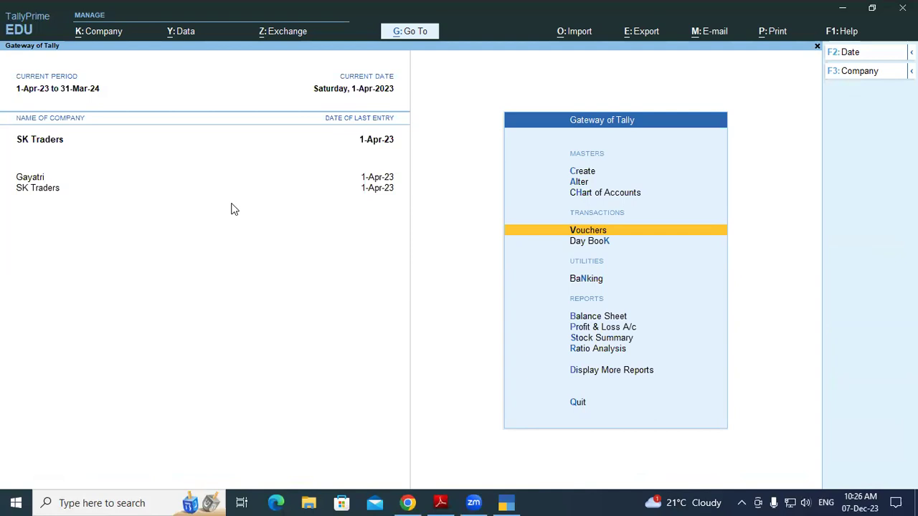
Switch to Adobe Reader showing the 12-page SBI BANK STATEMENT PDF
key(alt+Tab)
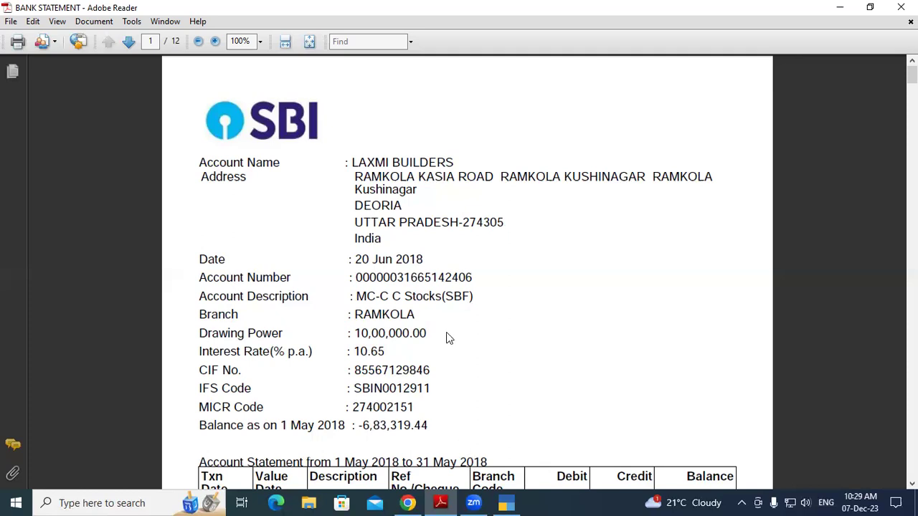
Switch back to TallyPrime's Gateway of Tally for SK Traders
key(alt+Tab)
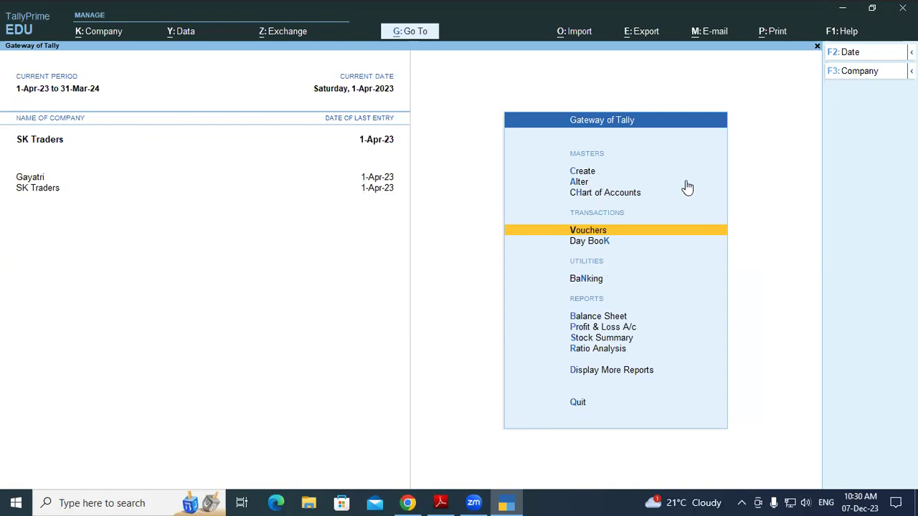
Choose Create in the Gateway of Tally and pick Ledger from the List of Masters
key(Up)
key(Up)
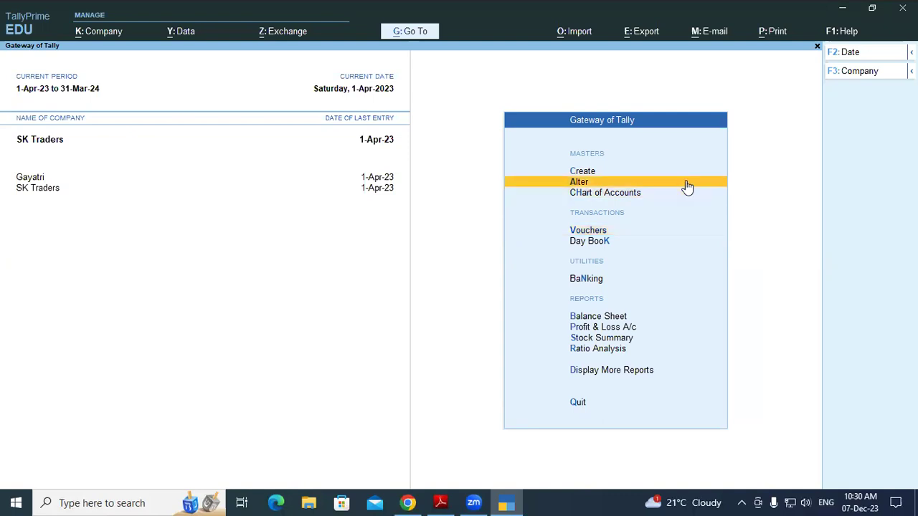
key(Up)
key(Return)
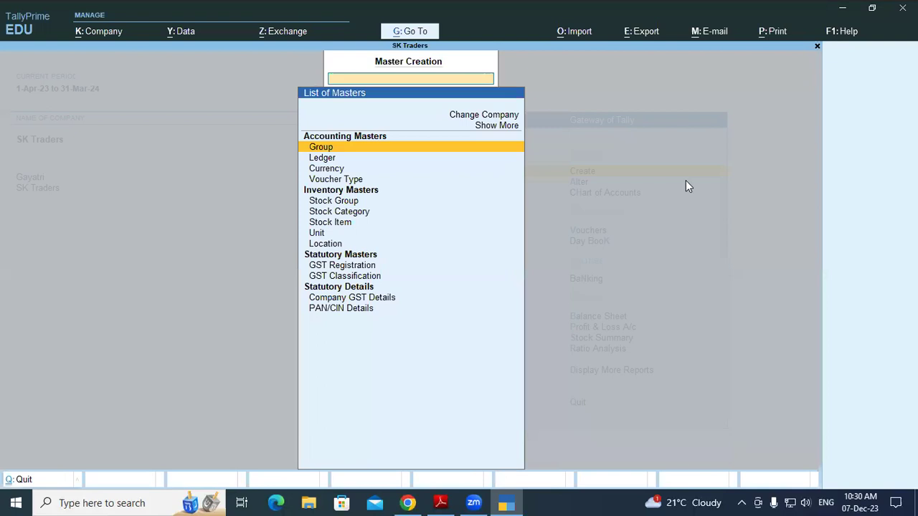
key(Down)
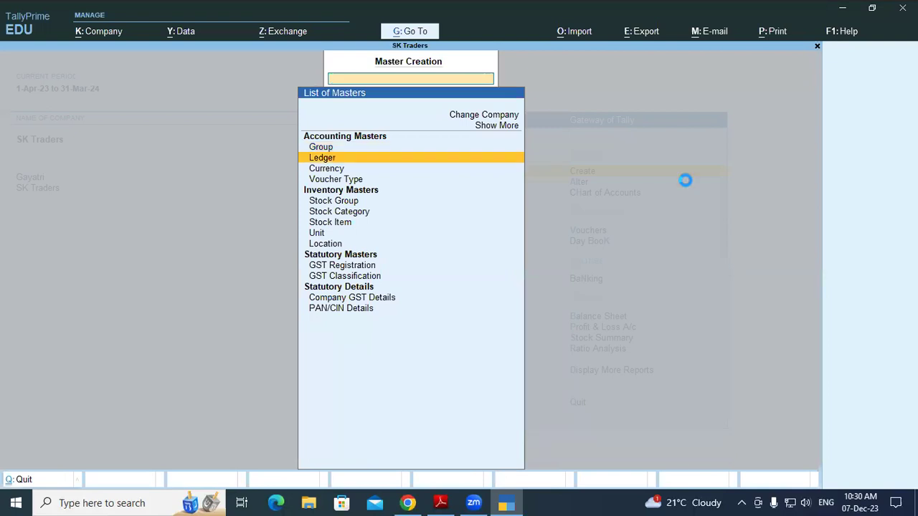
key(Return)
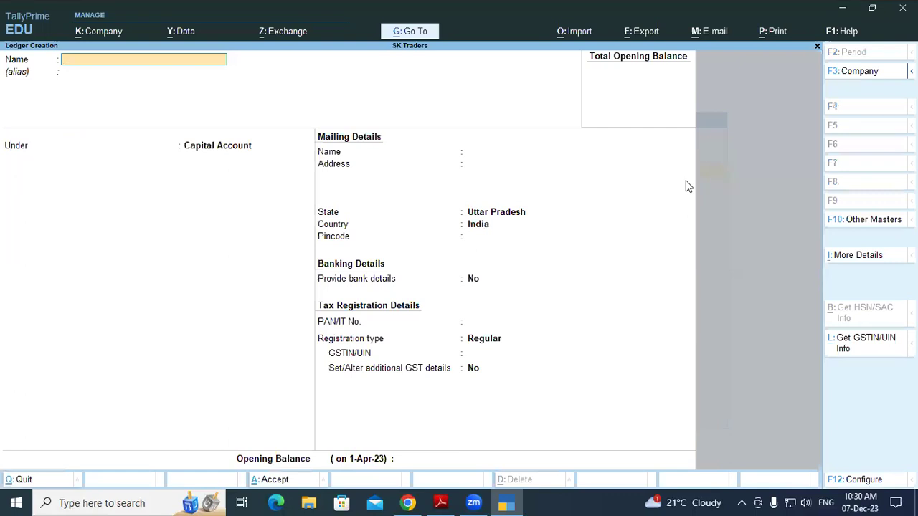
Enter SBI OD A/c as the new ledger's name
text(SBI OD A/c)
key(Return)
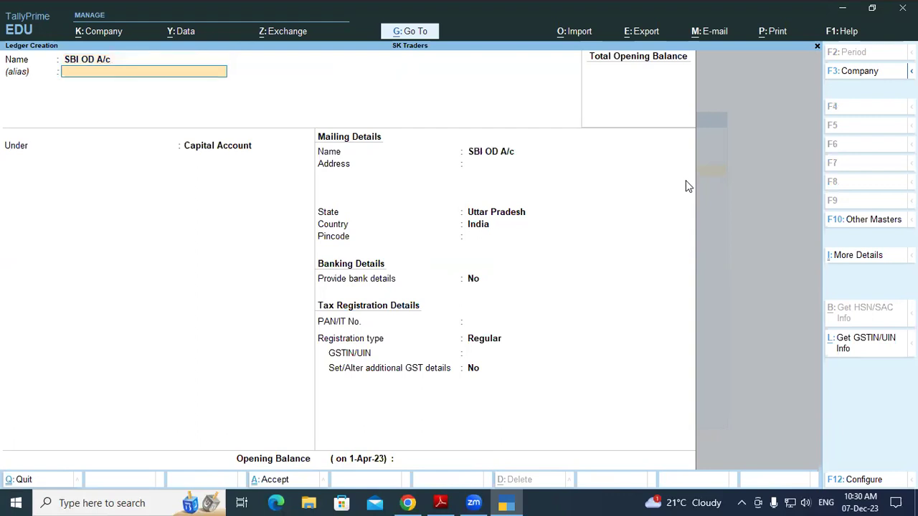
Choose Bank OD A/c as the ledger's group from the List of Groups
key(Return)
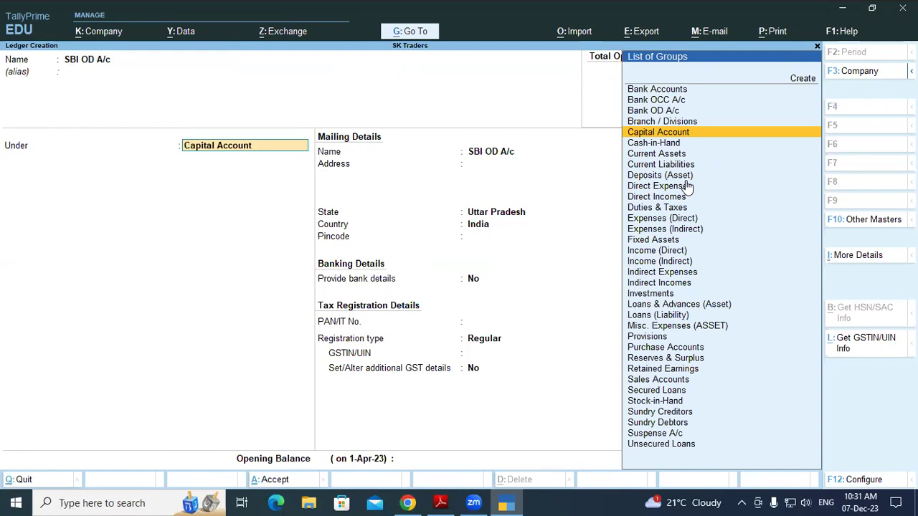
text(Ban)
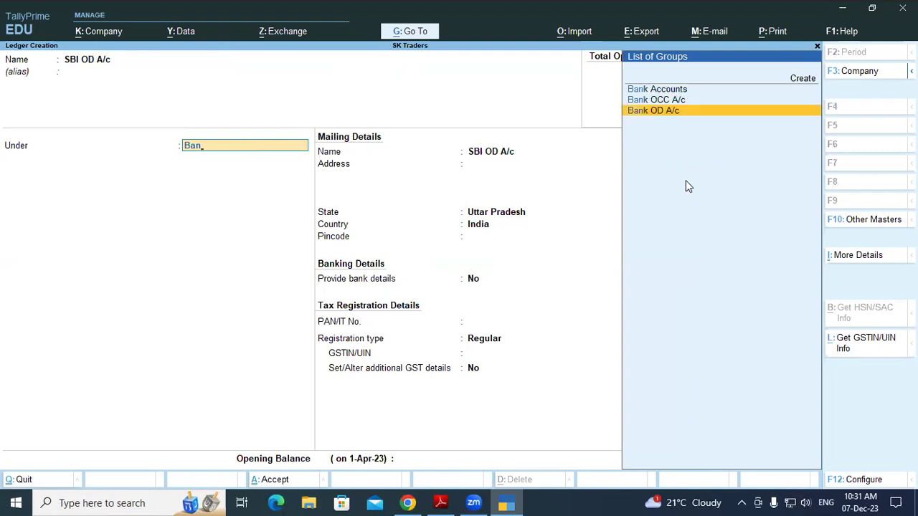
key(Return)
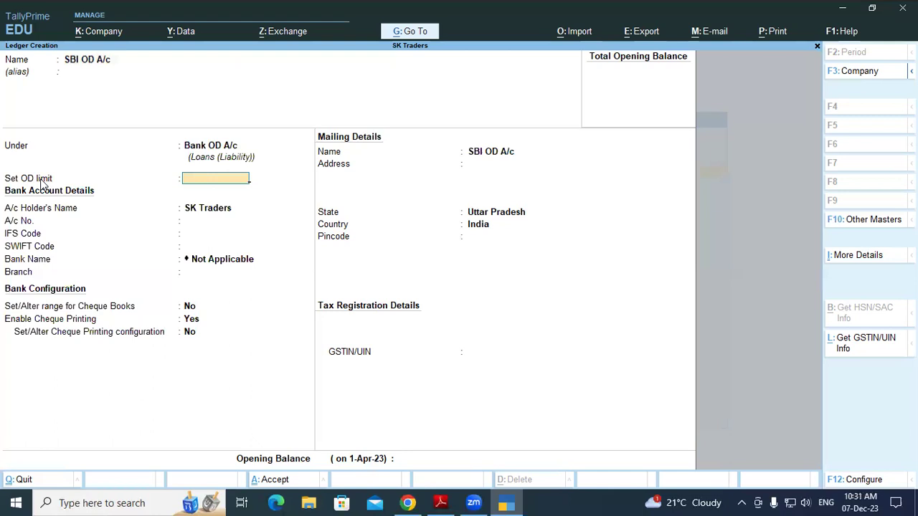
Give the SBI OD A/c ledger an OD limit of 10,00,000.00
text(1000000)
key(Return)
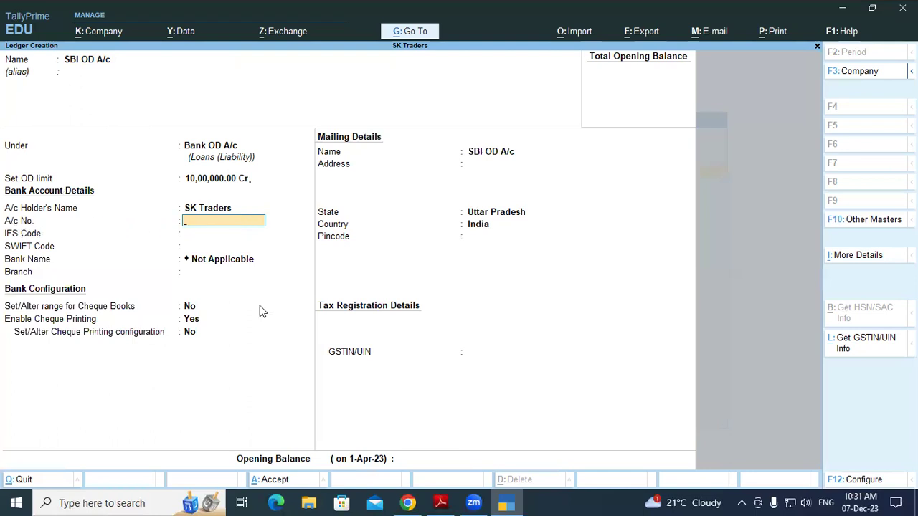
Fill the ledger's A/c No. with the account number from the SBI bank statement
click(439, 503)
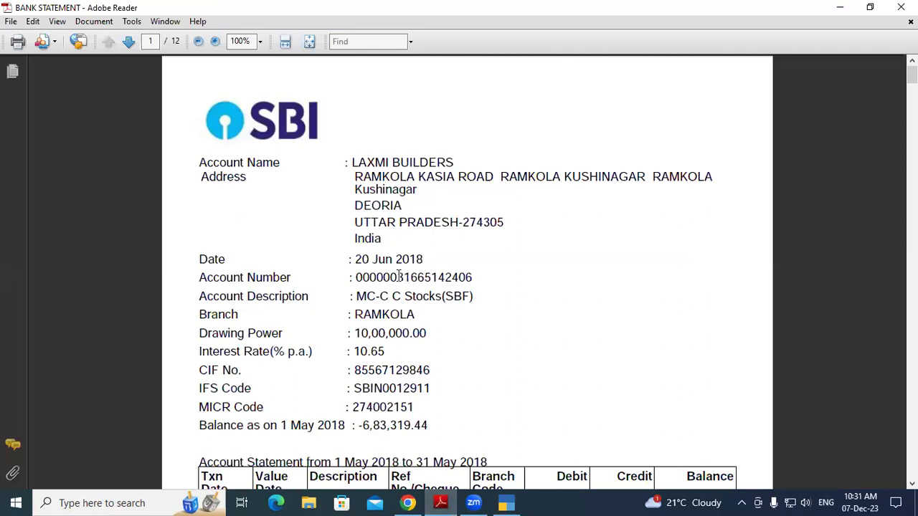
drag(397, 278, 474, 279)
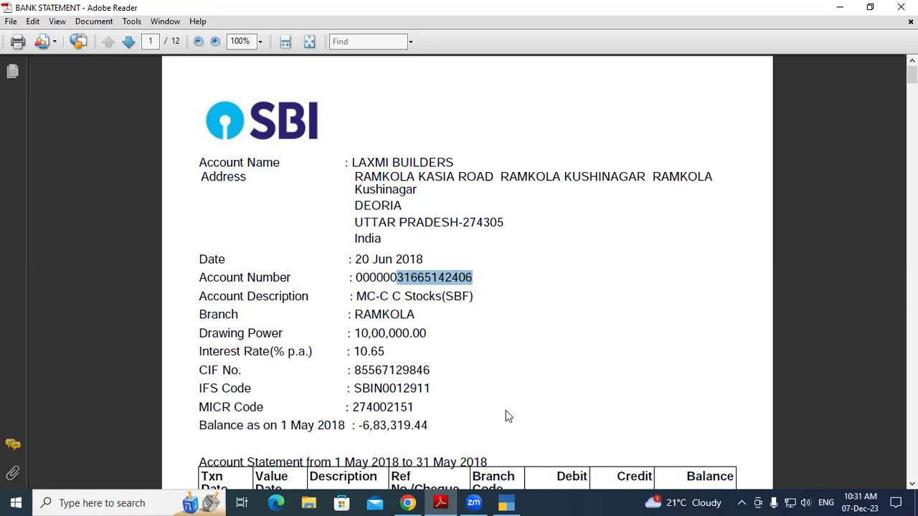
key(alt+Tab)
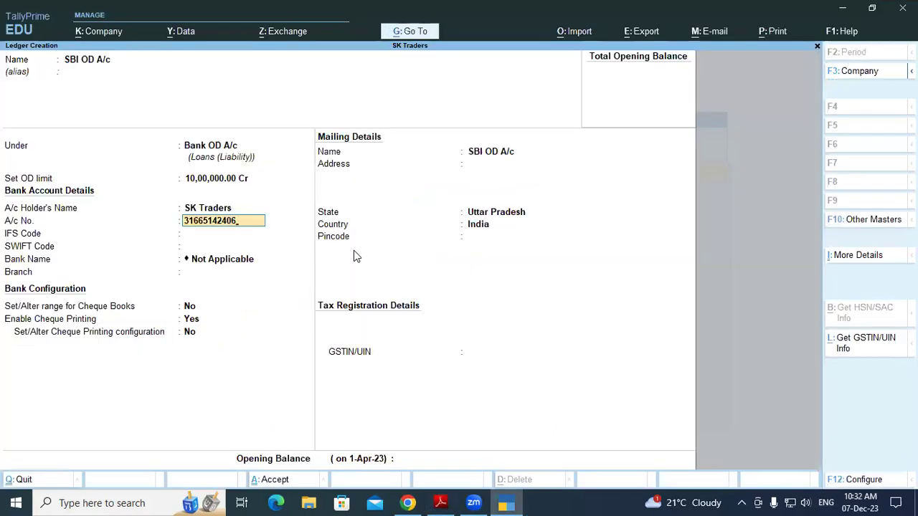
key(Return)
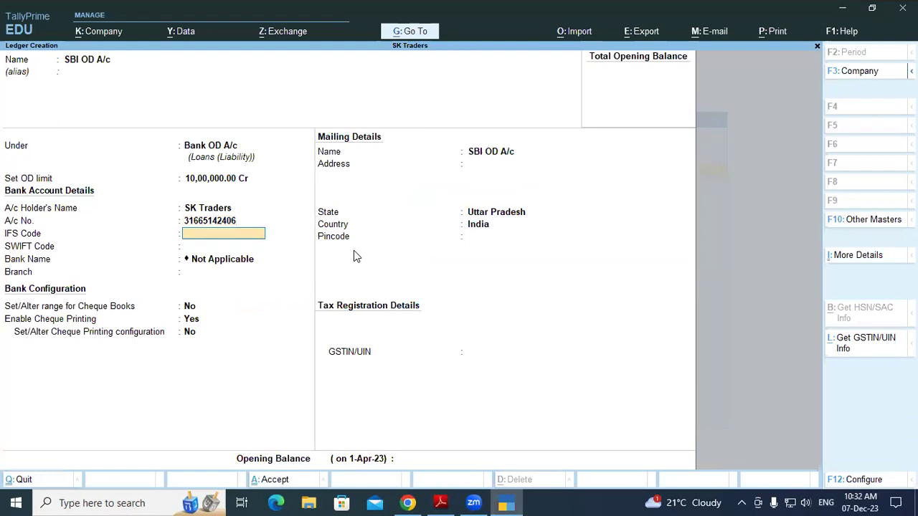
key(alt+Tab)
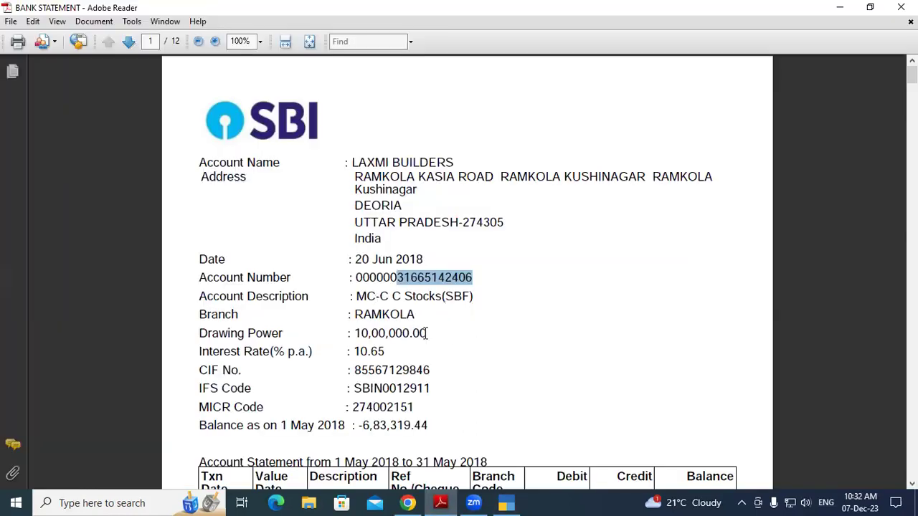
Copy IFS code SBIN0012911 from the statement back to the ledger form
drag(356, 388, 434, 388)
key(ctrl+c)
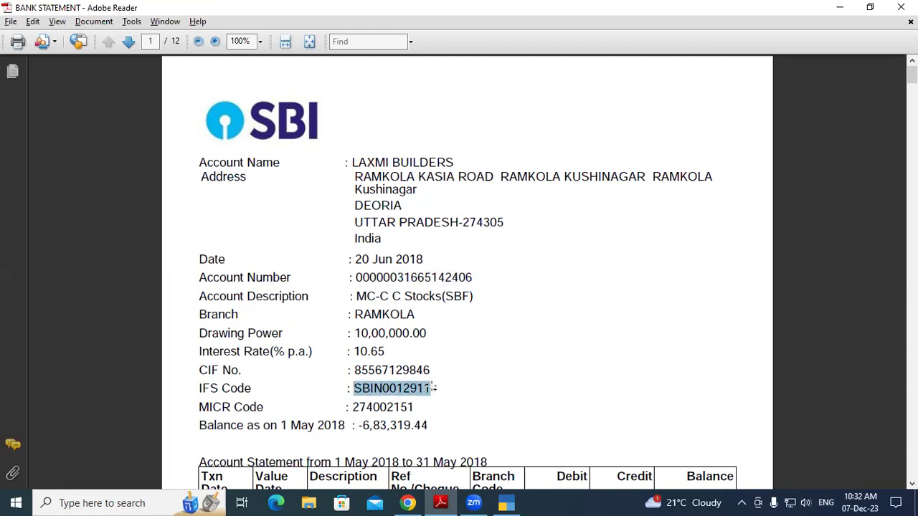
key(alt+Tab)
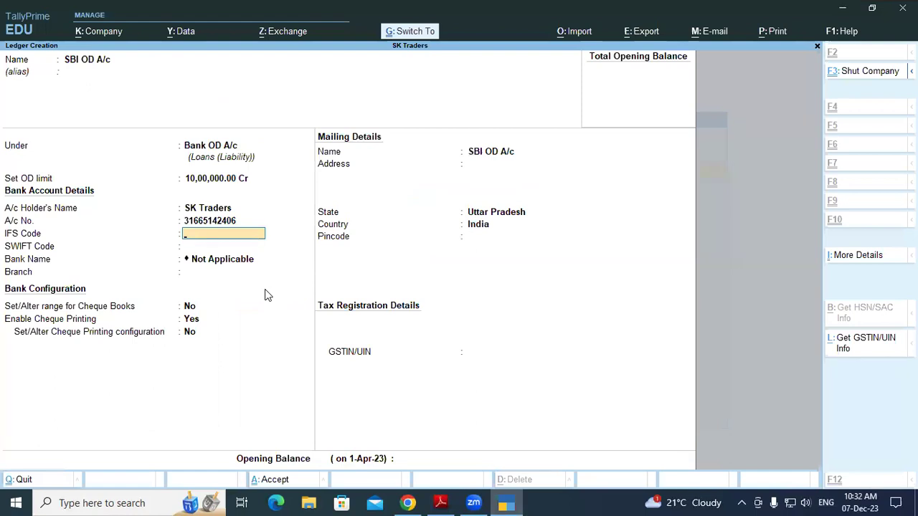
Paste IFS code SBIN0012911 and enter Padrauna as the branch
key(ctrl+v)
key(Return)
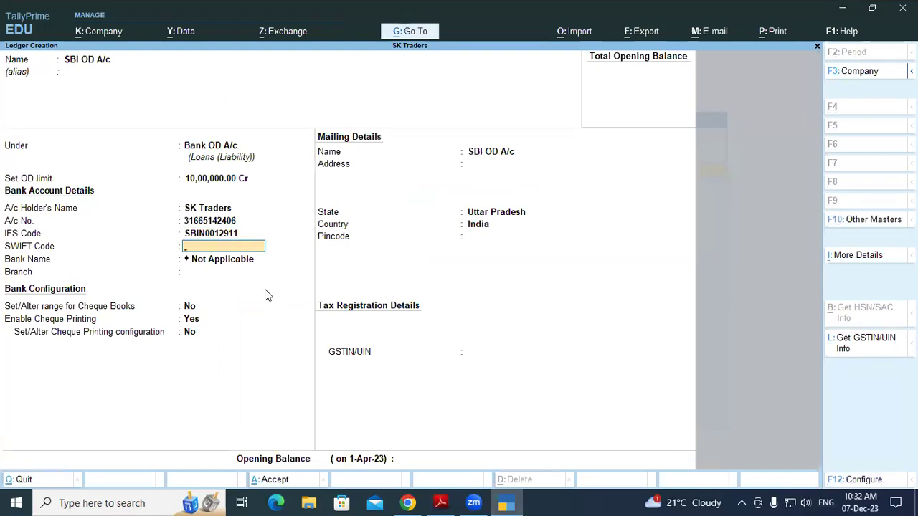
key(Return)
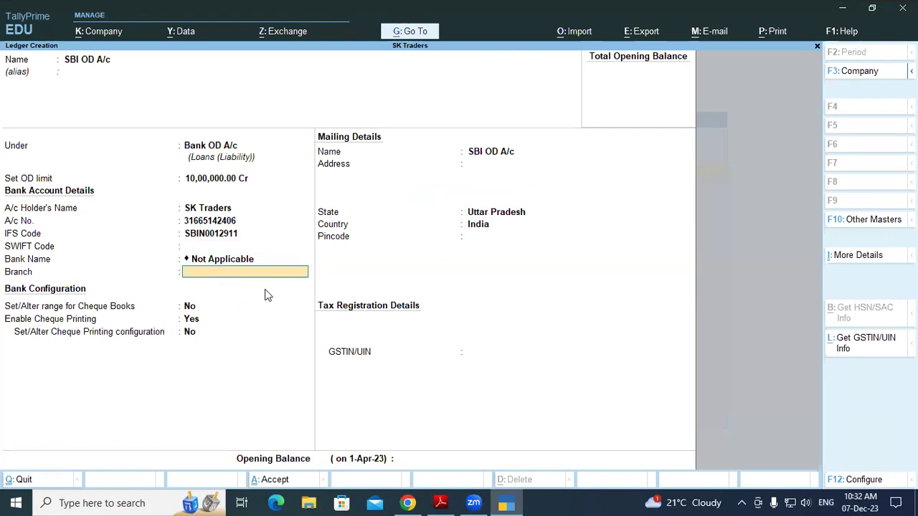
text(B)
key(BackSpace)
text(Padrauna,)
key(BackSpace)
key(BackSpace)
key(BackSpace)
key(BackSpace)
key(BackSpace)
key(BackSpace)
key(BackSpace)
key(BackSpace)
key(BackSpace)
key(BackSpace)
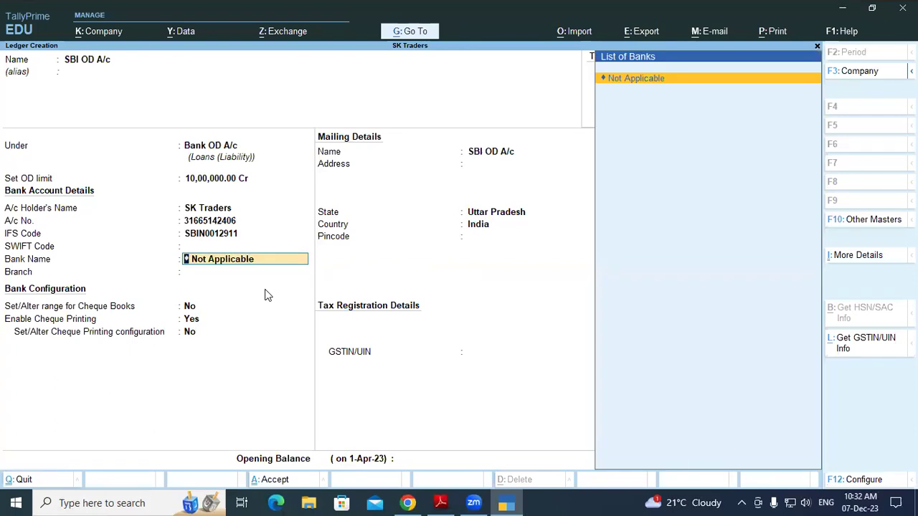
key(Return)
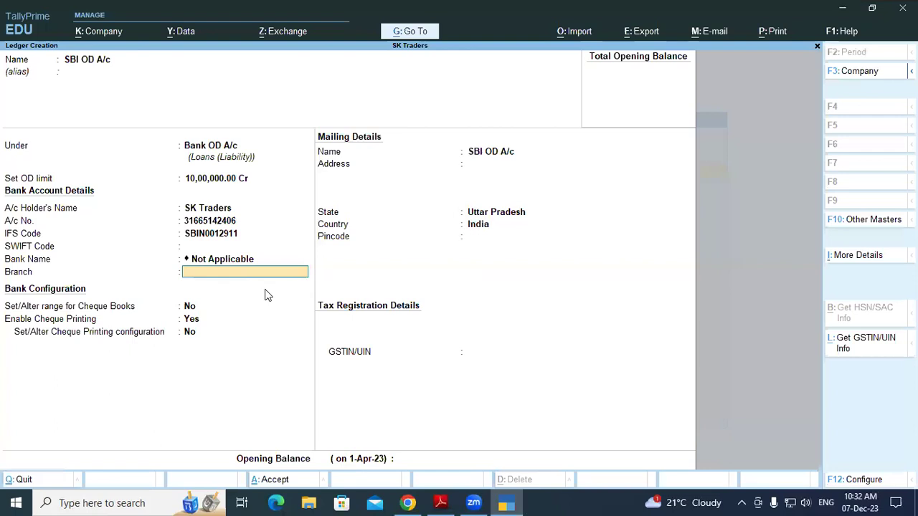
text(Padrauna)
key(Return)
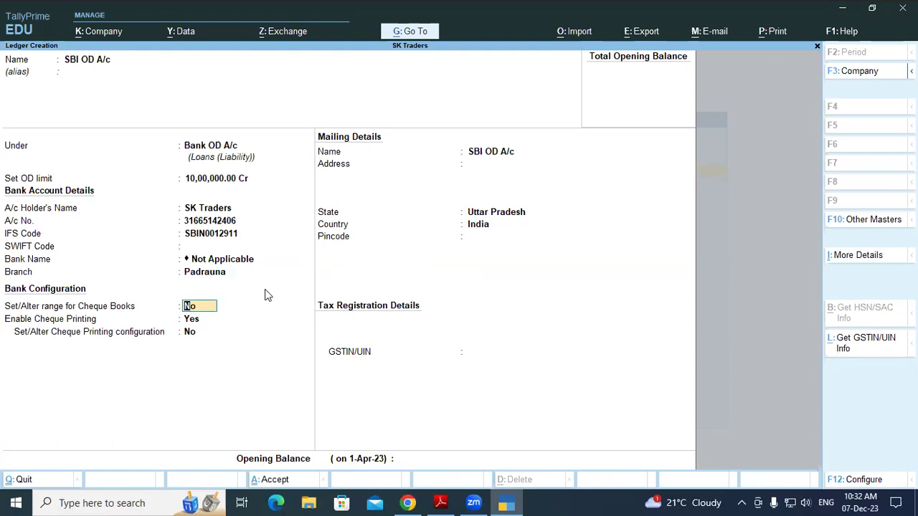
Set the mailing address to Padrauna, leaving State as Uttar Pradesh
key(Return)
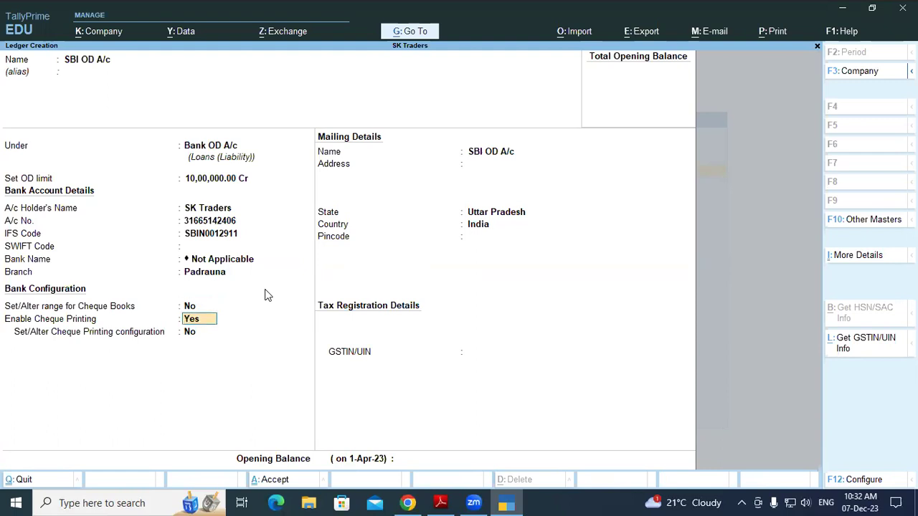
key(Return)
key(Return)
key(Return)
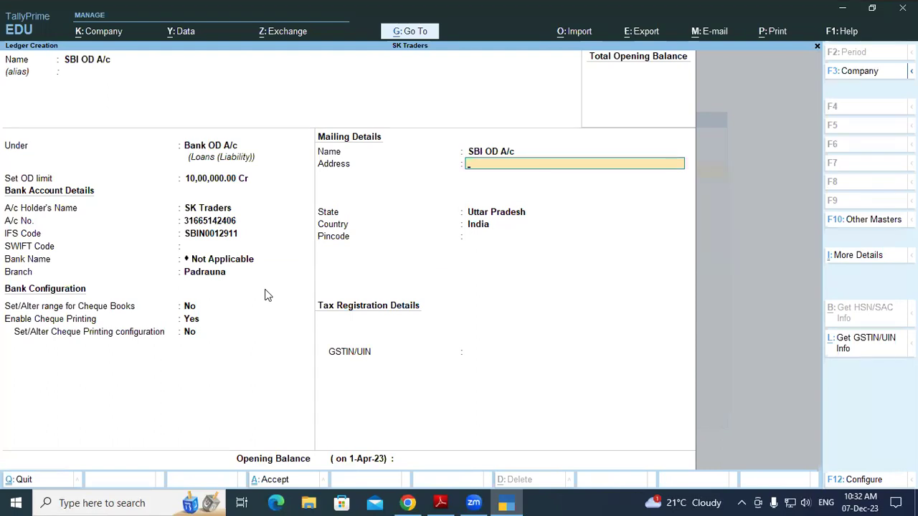
key(BackSpace)
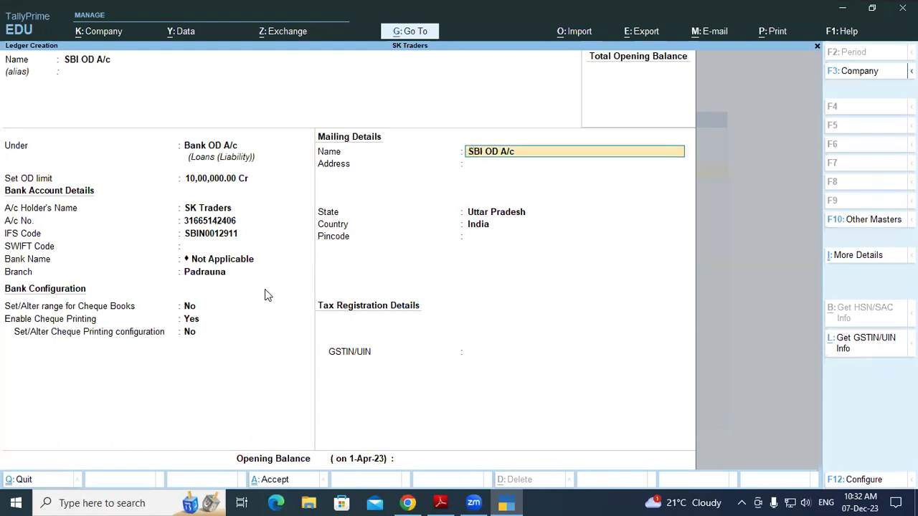
key(Return)
text(P)
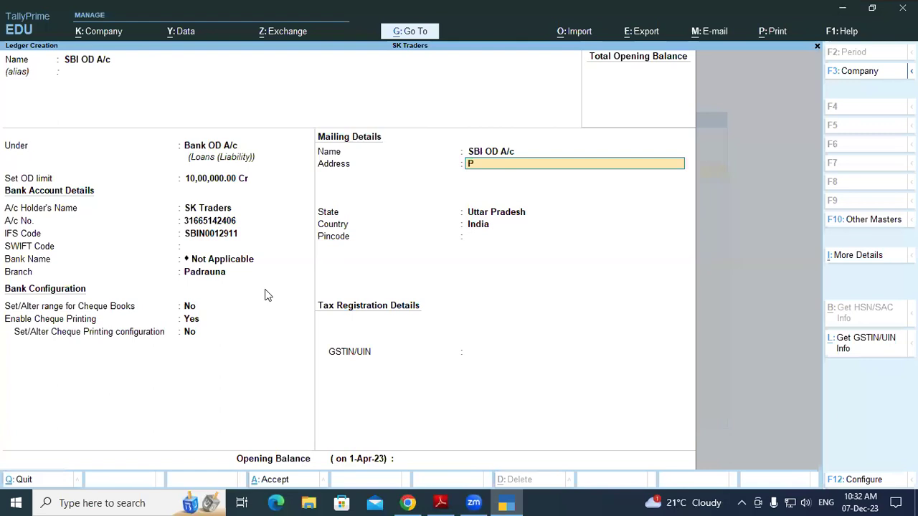
text(adrauna)
key(Return)
key(Return)
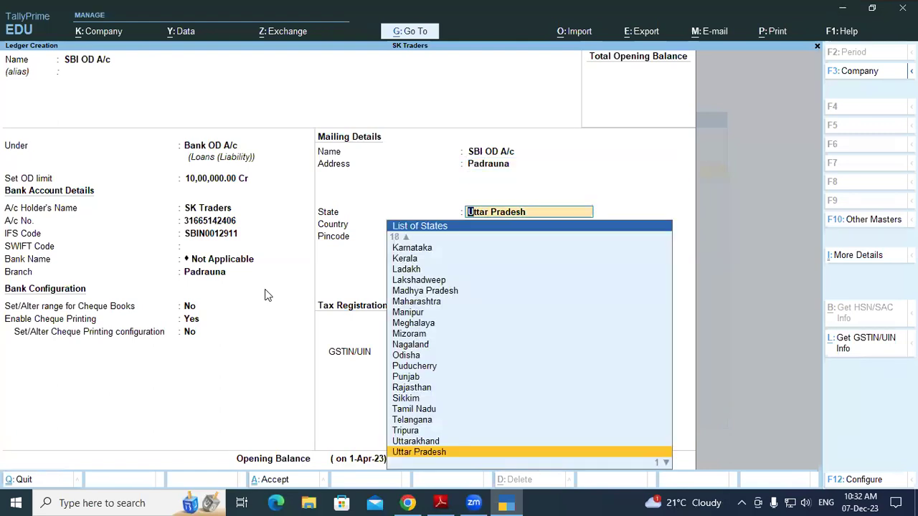
key(Return)
key(Return)
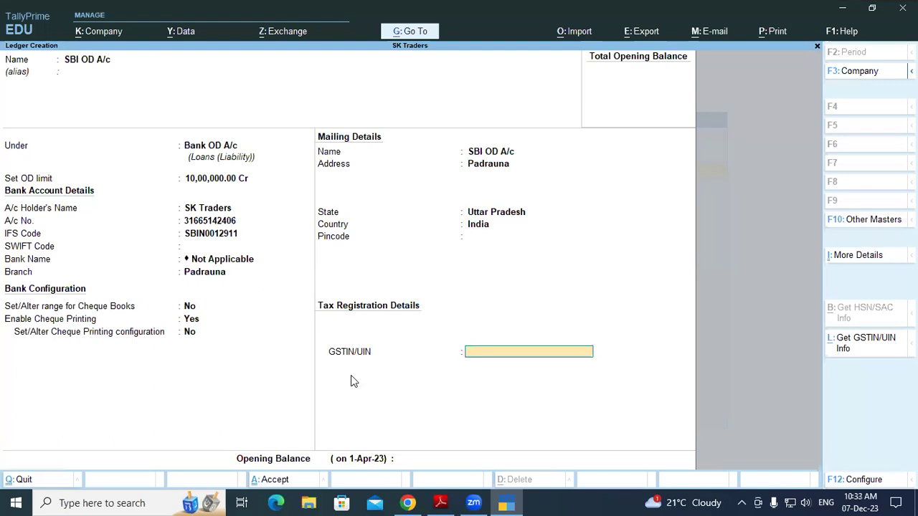
Search Chrome for 'sbi gsting in up' and paste SBI's GSTIN into GSTIN/UIN
click(407, 503)
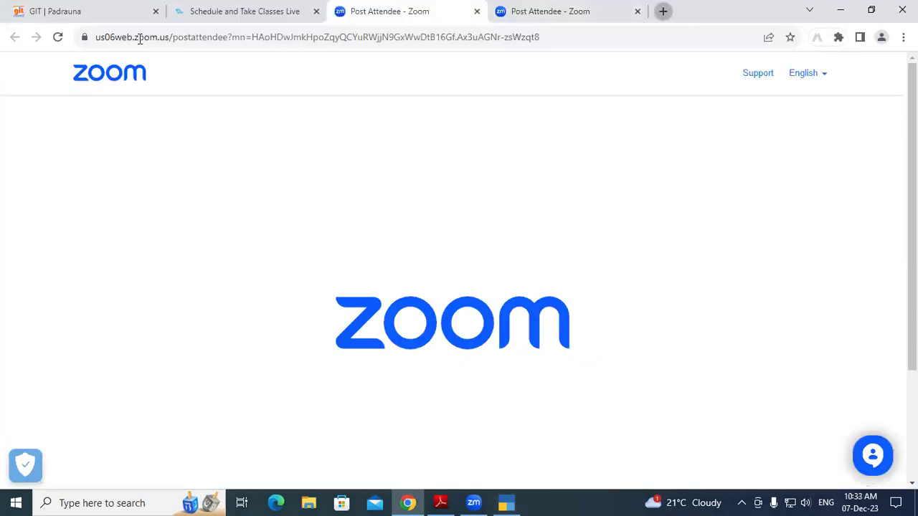
key(ctrl+t)
text(sb)
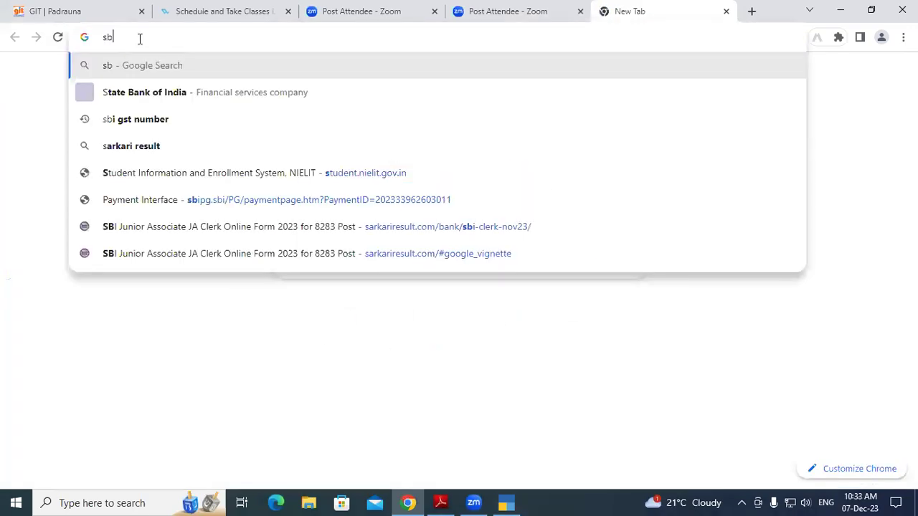
text(i gst)
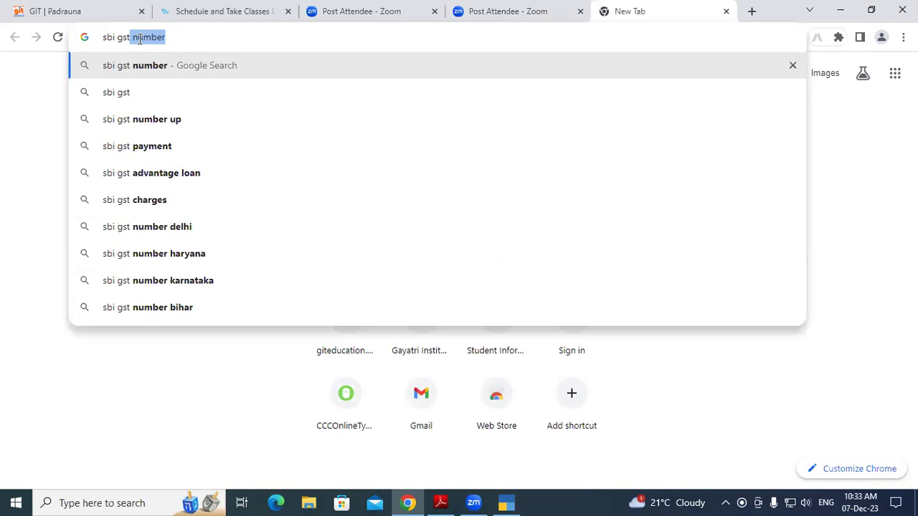
text(ing in )
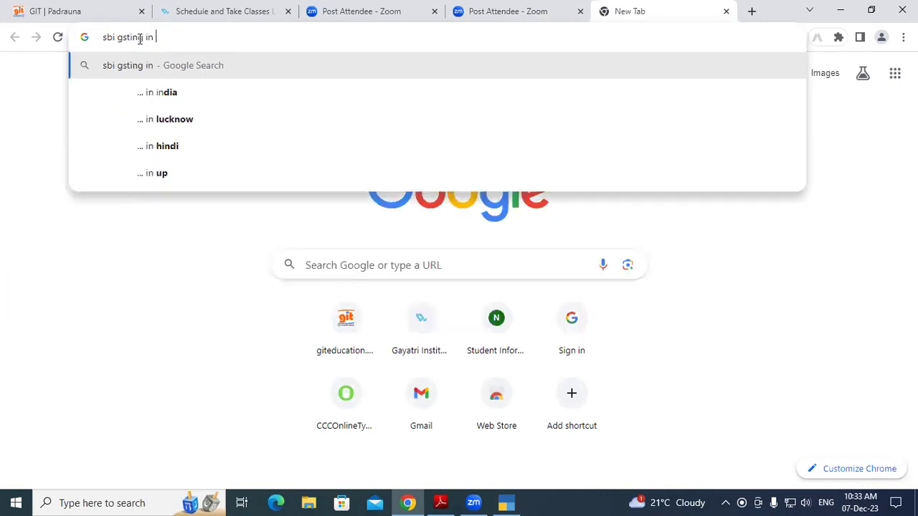
text(up)
key(Return)
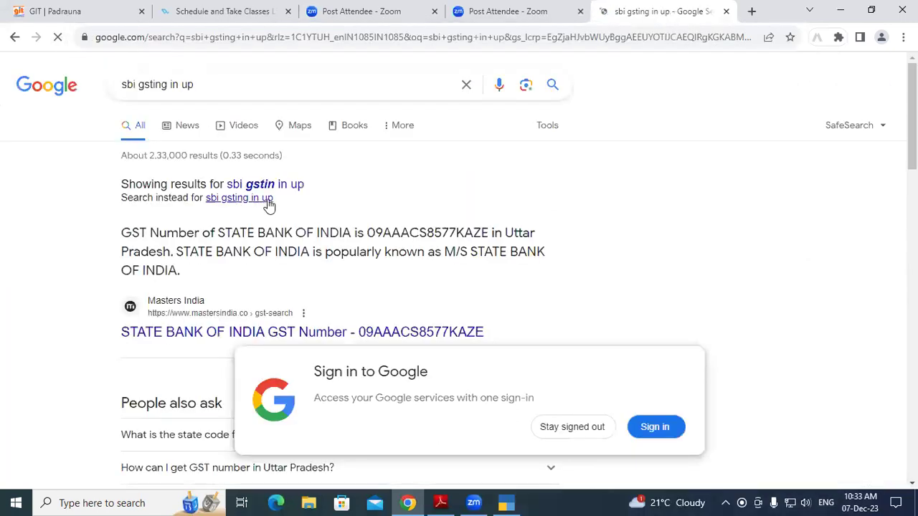
drag(368, 232, 486, 231)
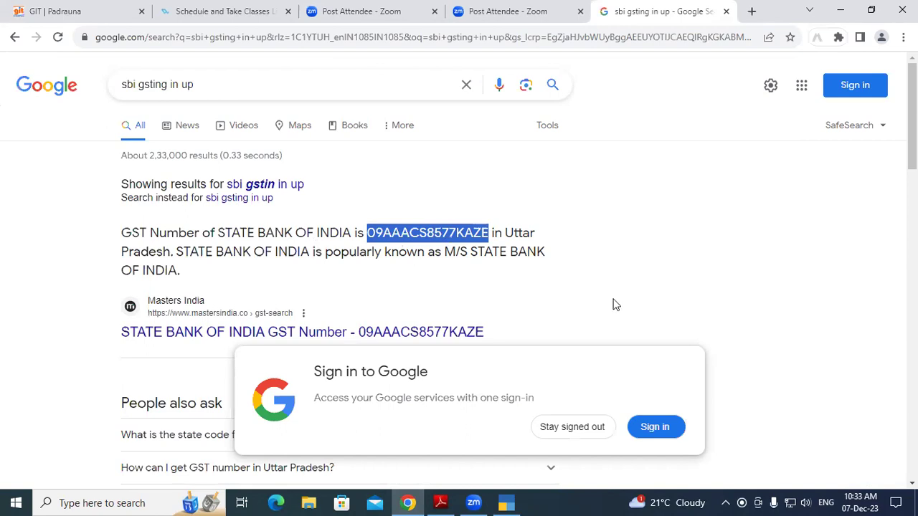
key(alt+Tab)
key(ctrl+alt+v)
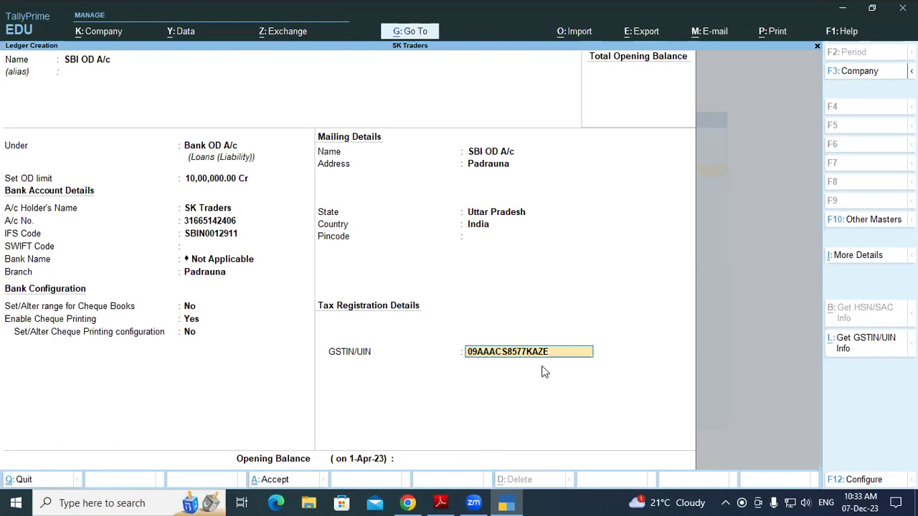
Enter an opening balance of 6,83,319.44 Cr after checking it on the bank statement
key(Return)
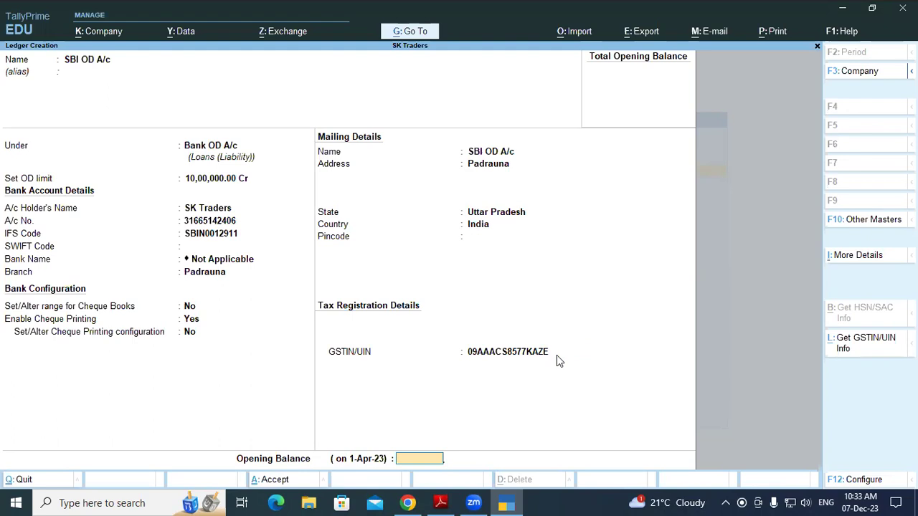
key(alt+Tab)
key(alt+Tab)
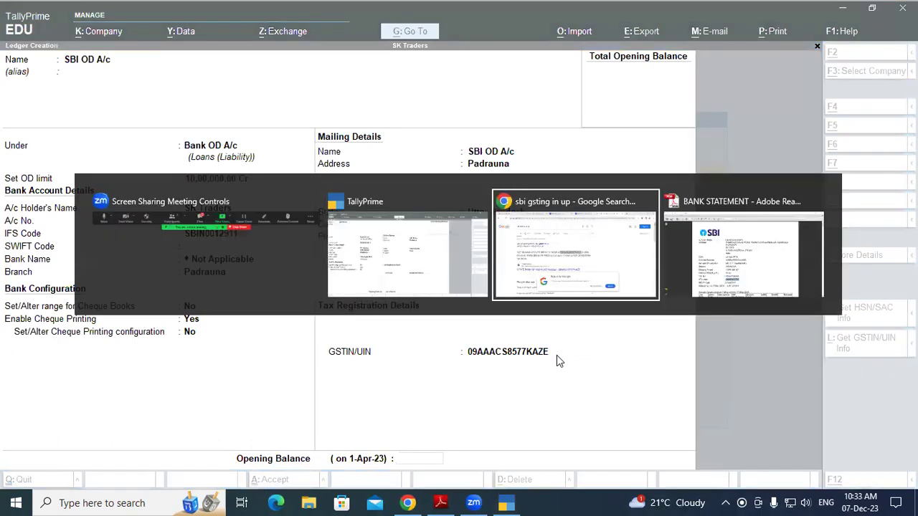
key(alt+Tab)
key(alt+Tab)
key(alt+Tab)
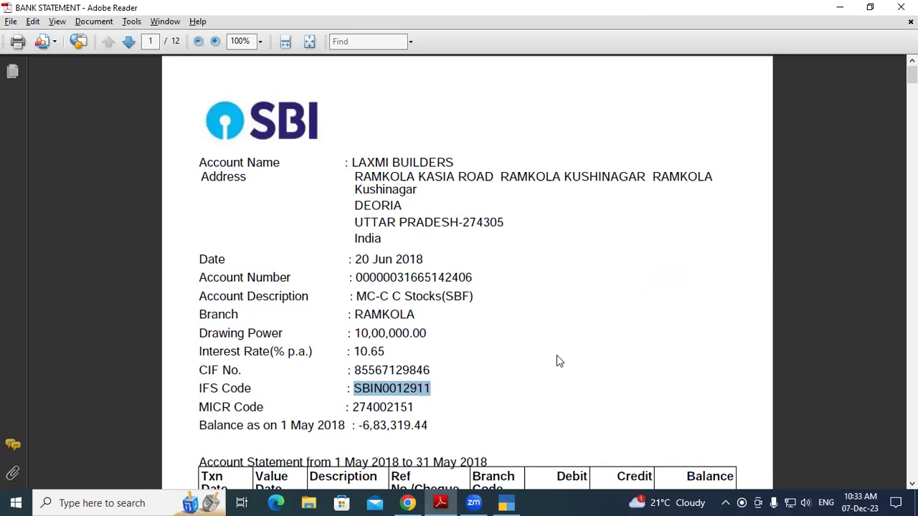
key(alt+Tab)
key(alt+Tab)
key(alt+Tab)
key(alt+Tab)
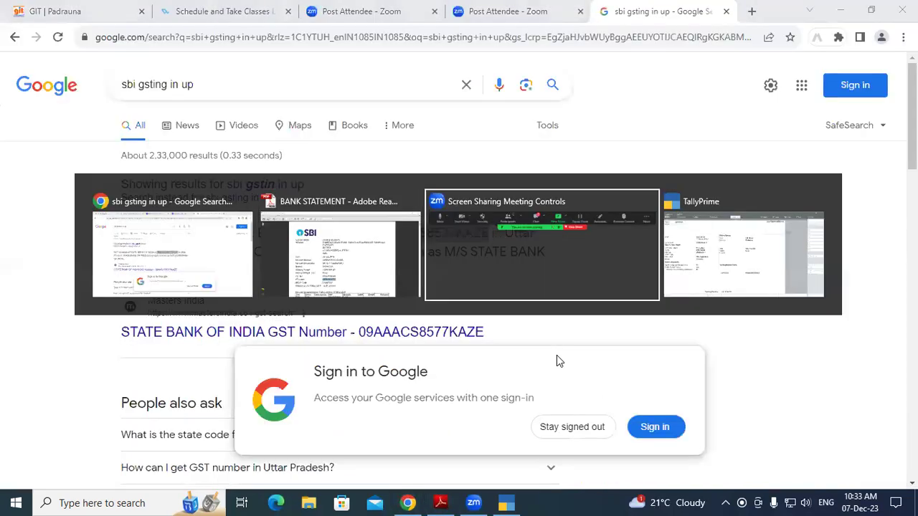
text(683)
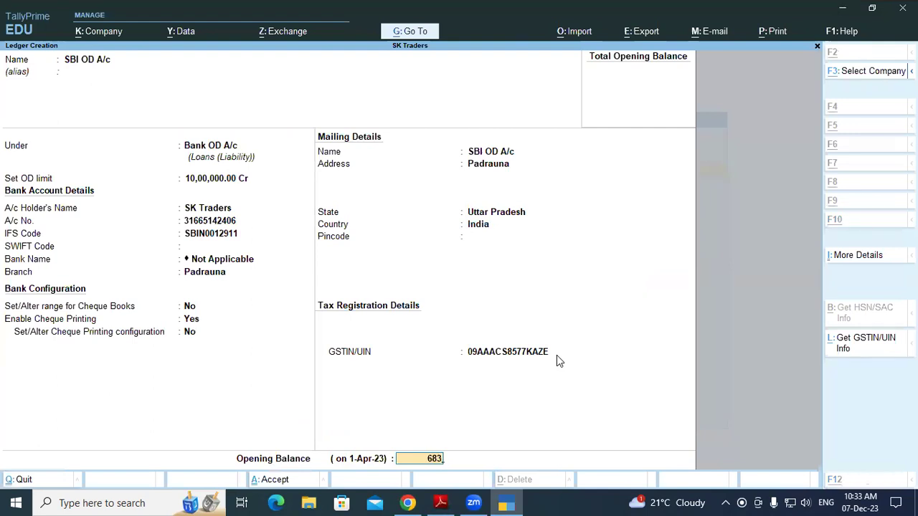
key(alt+Tab)
key(alt+Tab)
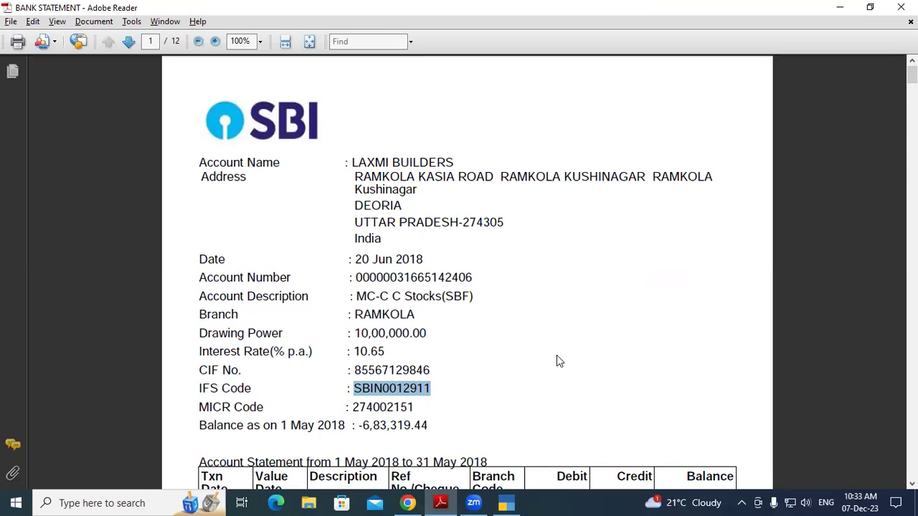
key(alt+Tab)
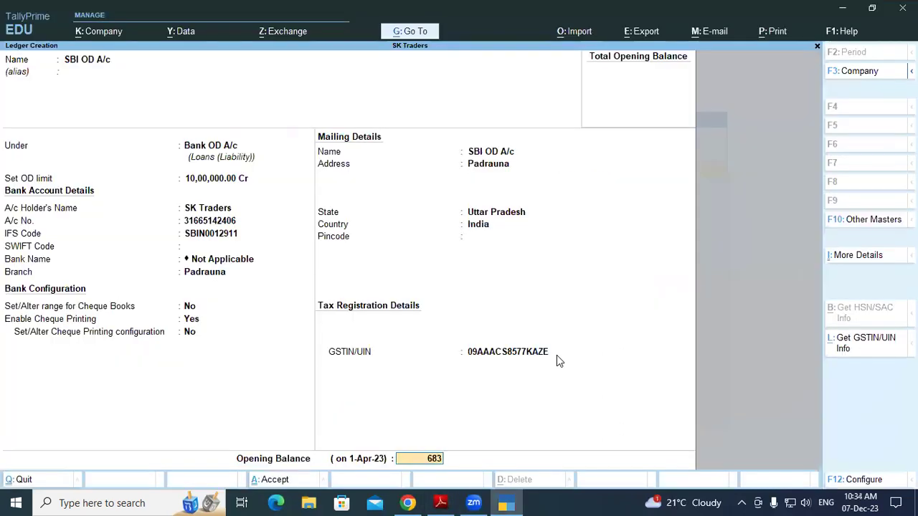
text(319.44)
key(Return)
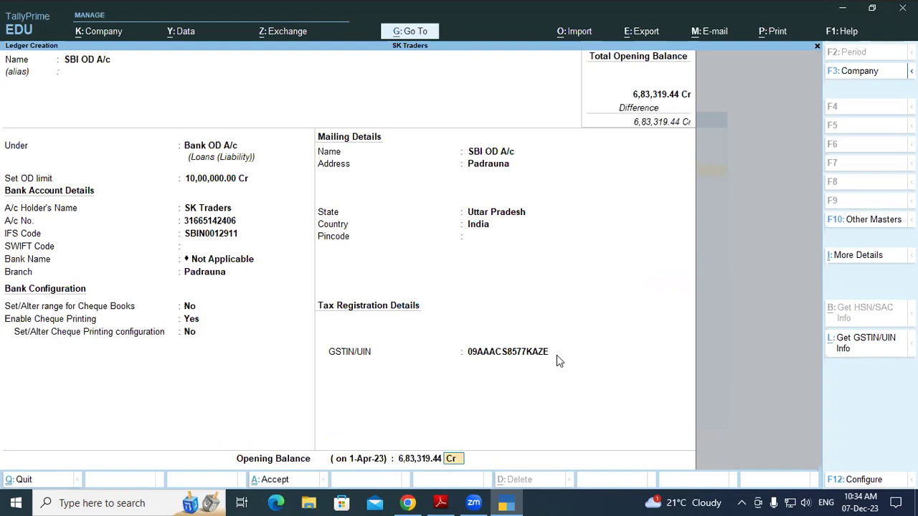
Save the SBI OD A/c ledger and back out to the Gateway of Tally
key(Return)
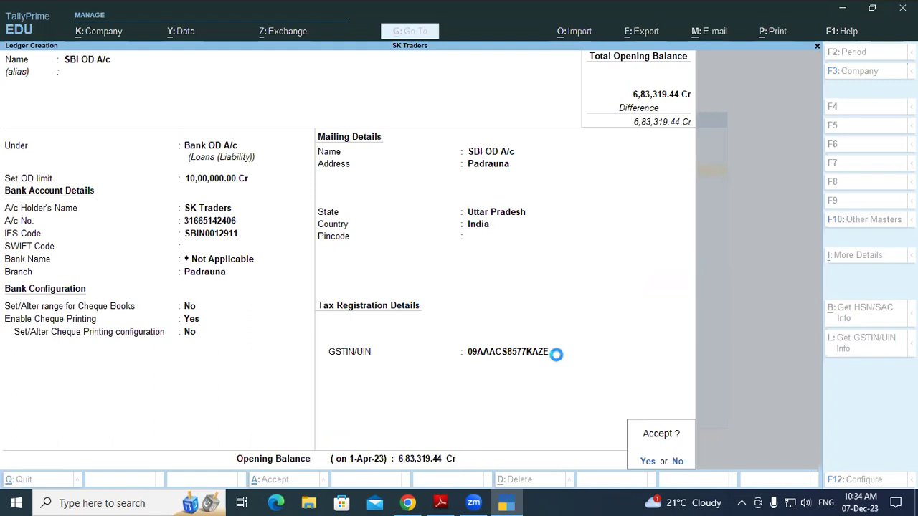
key(Return)
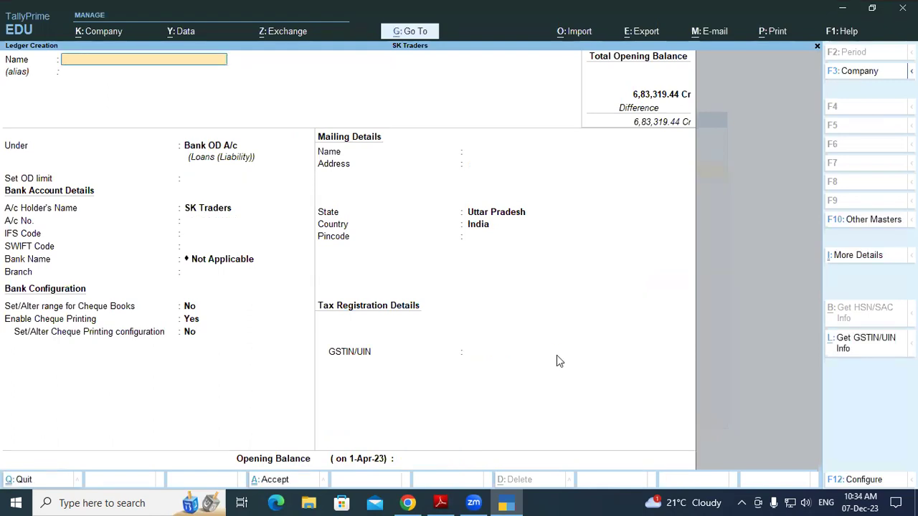
key(Escape)
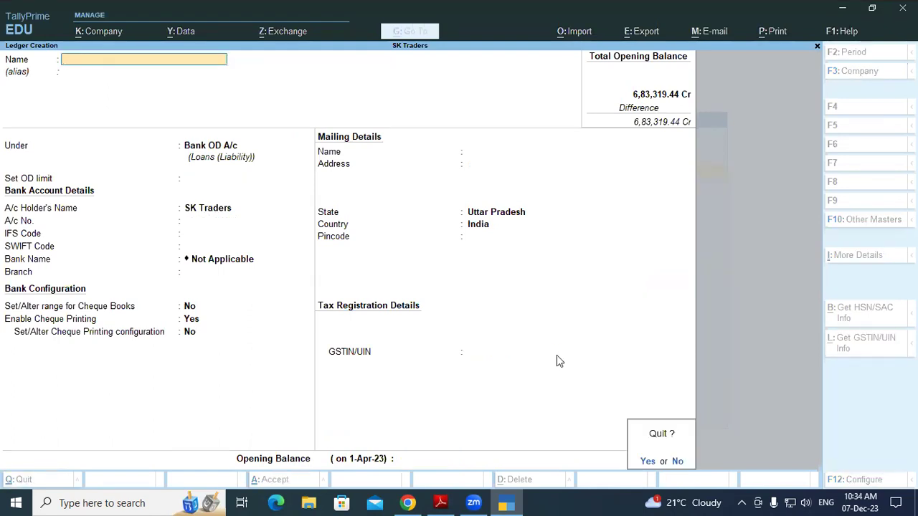
key(Return)
key(Escape)
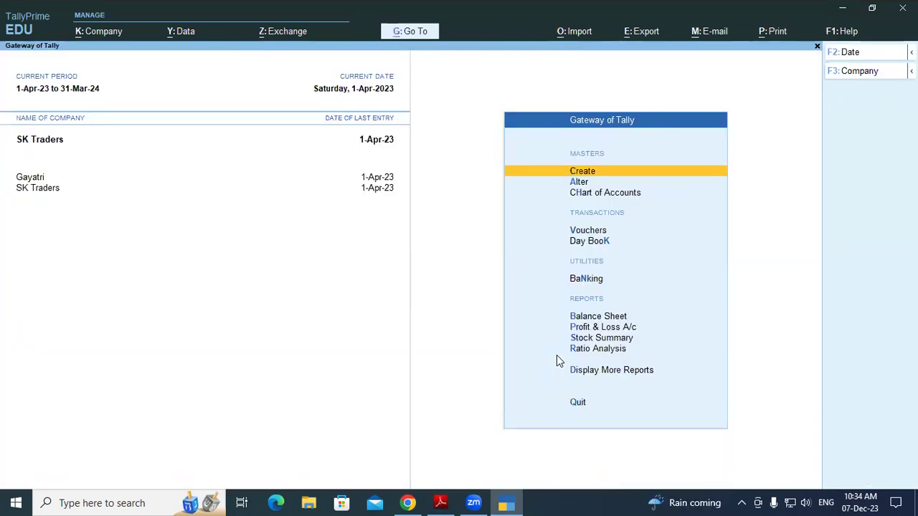
Scroll the statement to the -6,83,319.44 opening balance and the first 1 May 2018 entry
click(441, 502)
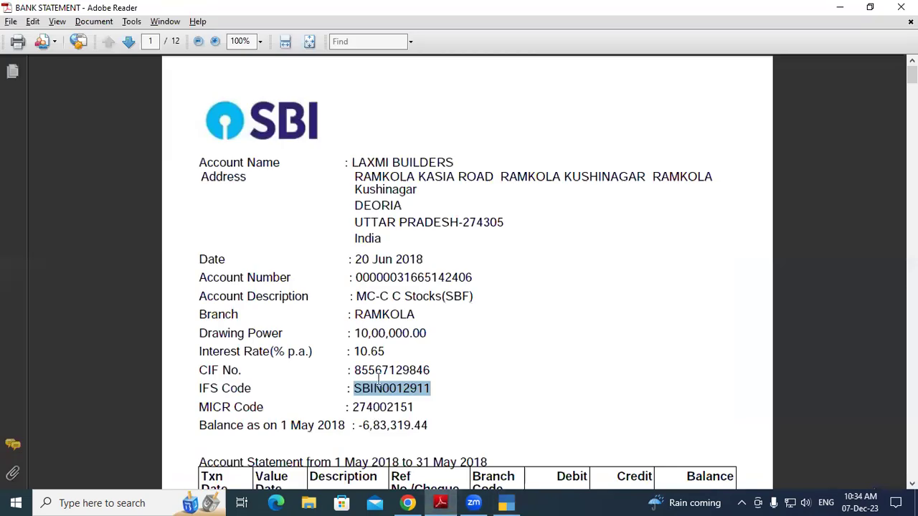
scroll(380, 384, down, 1)
drag(439, 397, 248, 144)
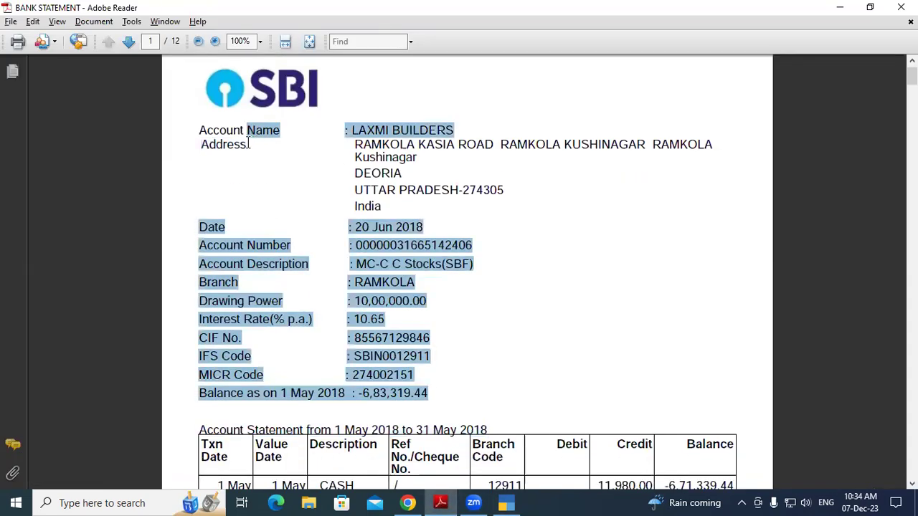
click(291, 185)
scroll(466, 316, down, 1)
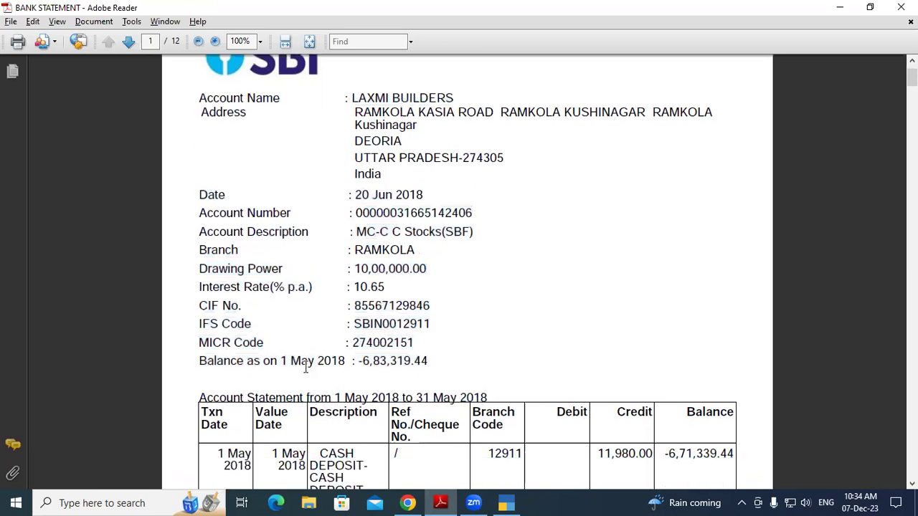
scroll(284, 361, down, 1)
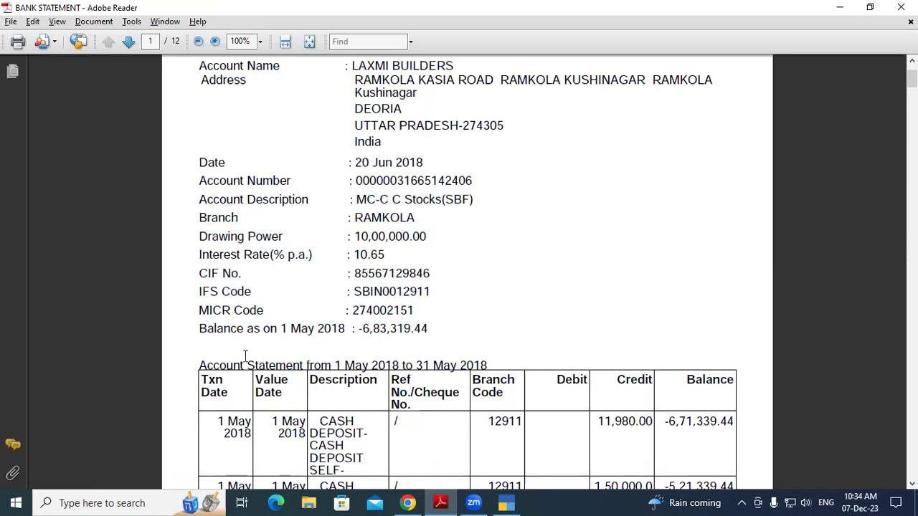
drag(359, 329, 434, 328)
click(434, 328)
scroll(391, 310, down, 1)
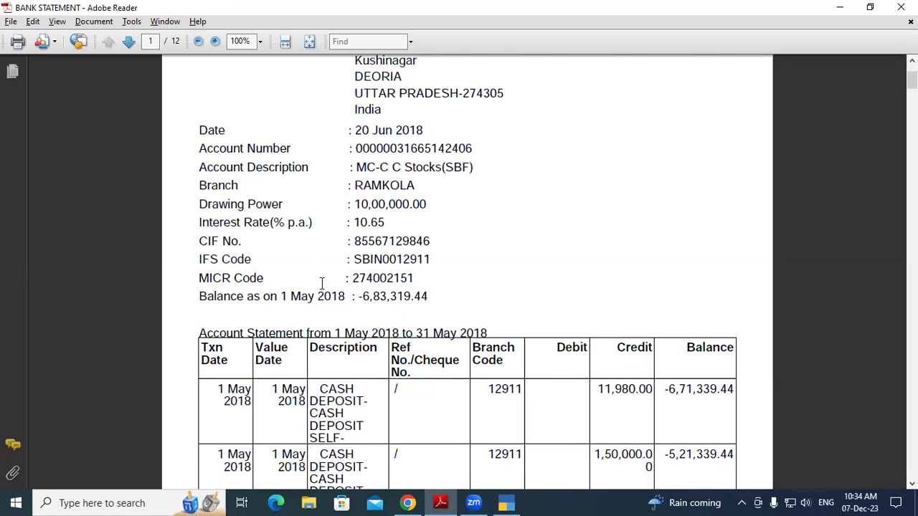
drag(217, 391, 307, 406)
click(237, 401)
click(285, 401)
drag(603, 388, 611, 388)
drag(672, 390, 736, 390)
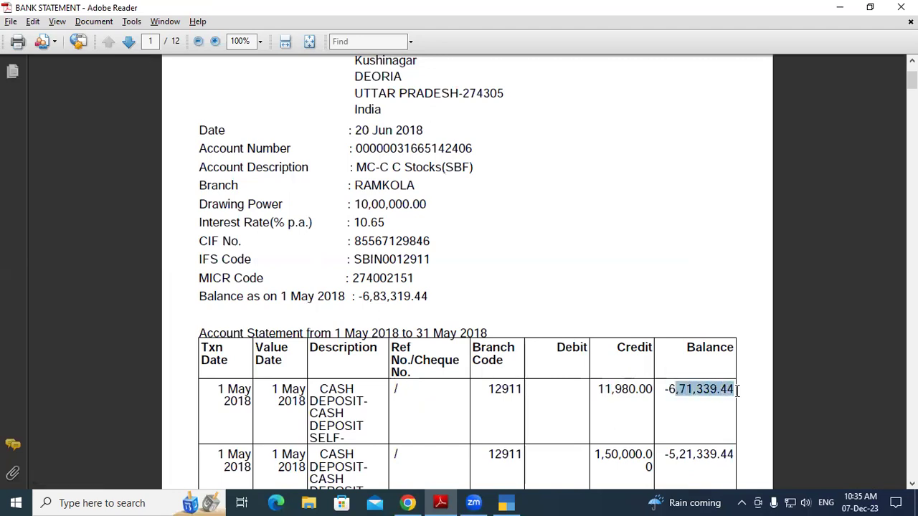
click(737, 390)
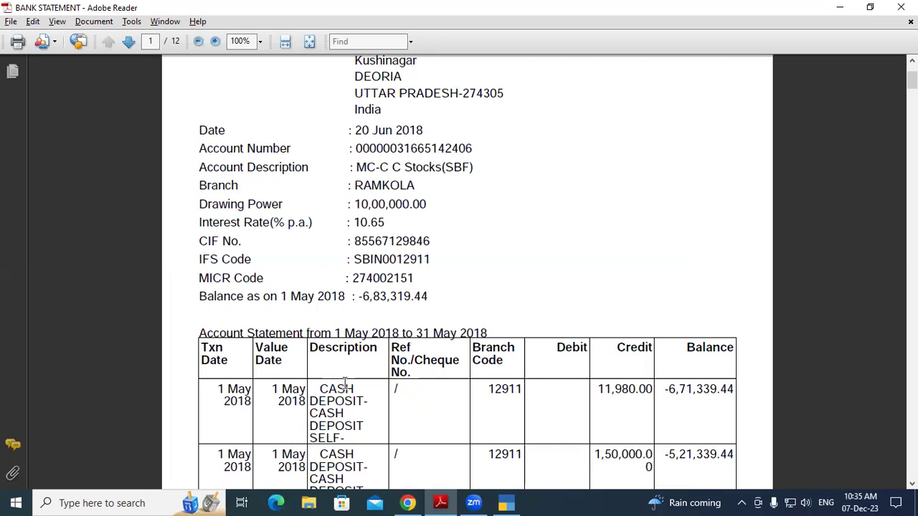
click(598, 389)
drag(598, 389, 637, 389)
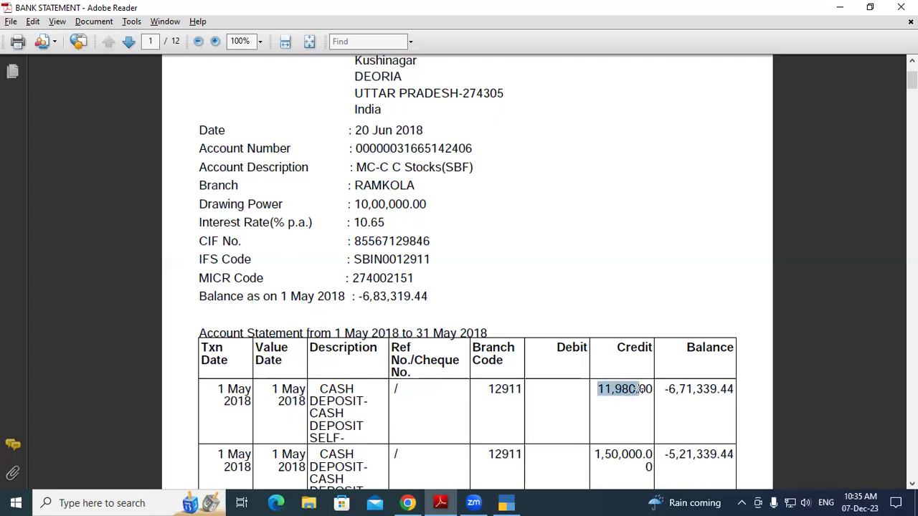
click(628, 395)
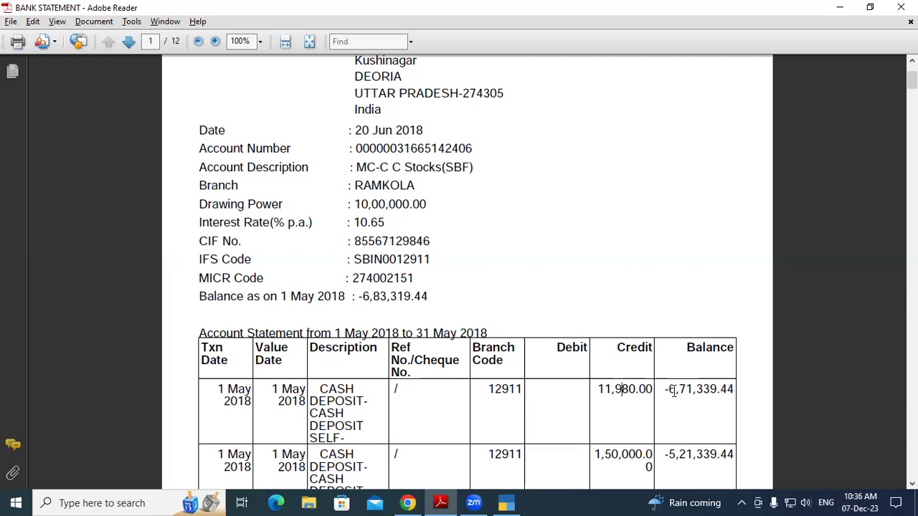
drag(601, 387, 647, 391)
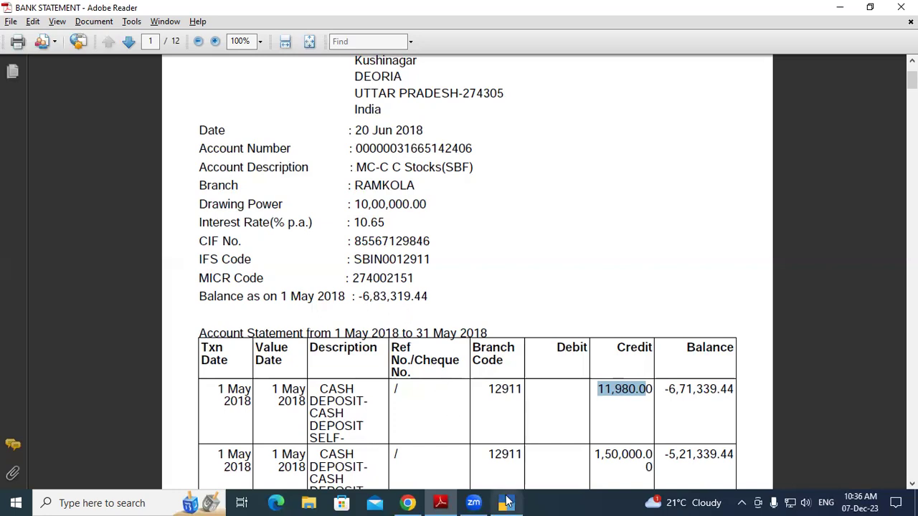
Switch back to TallyPrime's Gateway of Tally for SK Traders
mouse_move(506, 502)
click(499, 479)
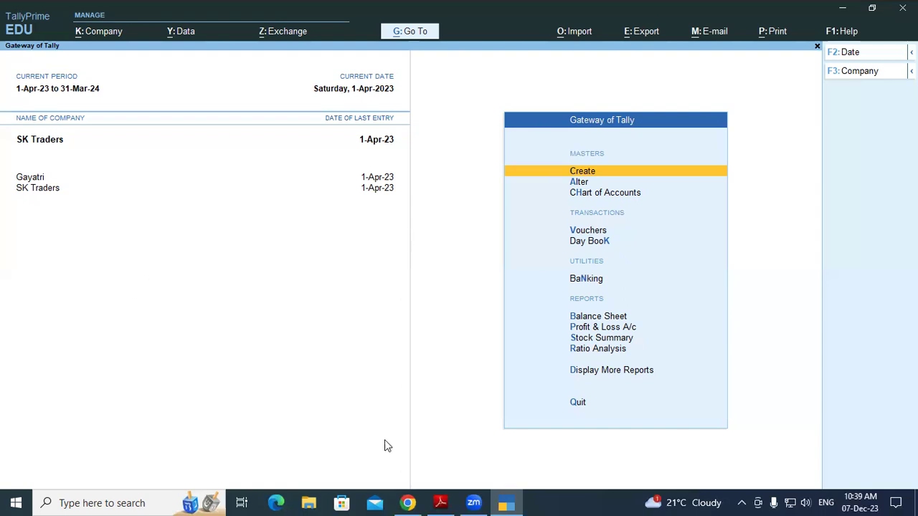
Check the 11,980.00 credit on the statement's first row, then return to TallyPrime
click(436, 502)
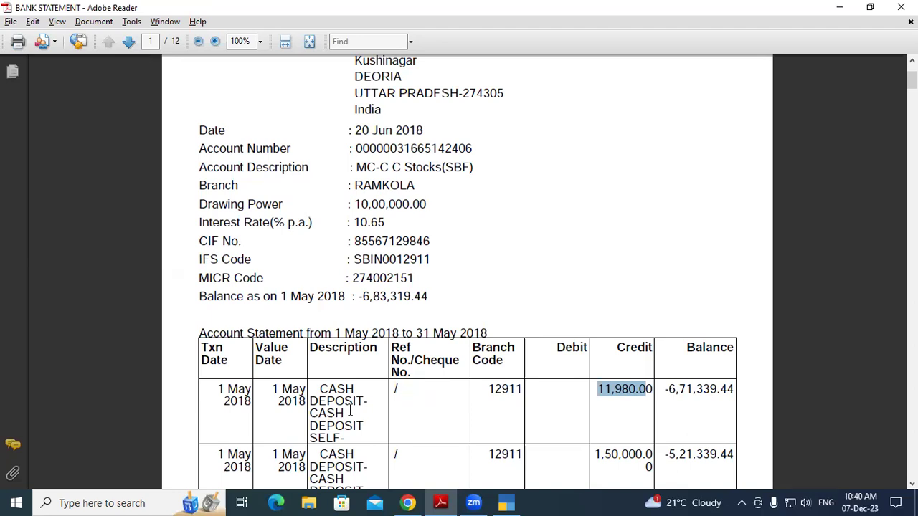
click(636, 402)
drag(595, 390, 653, 393)
click(651, 399)
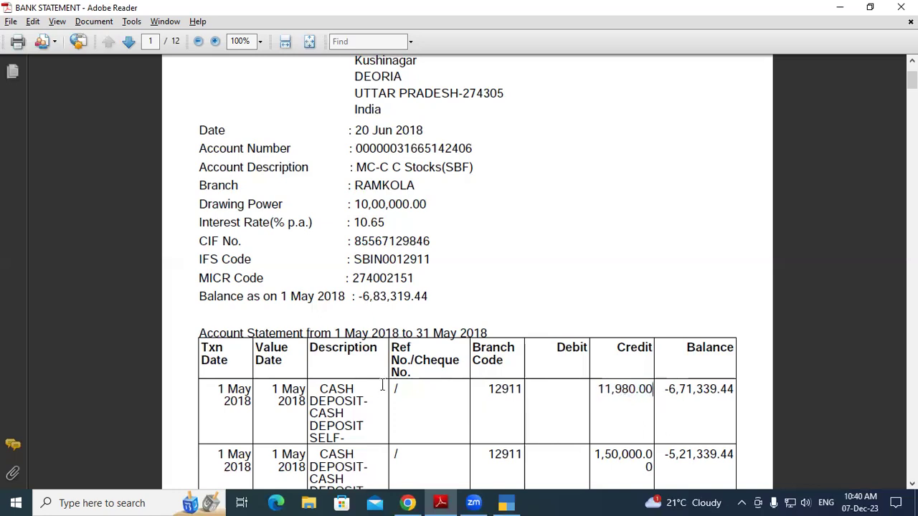
click(506, 503)
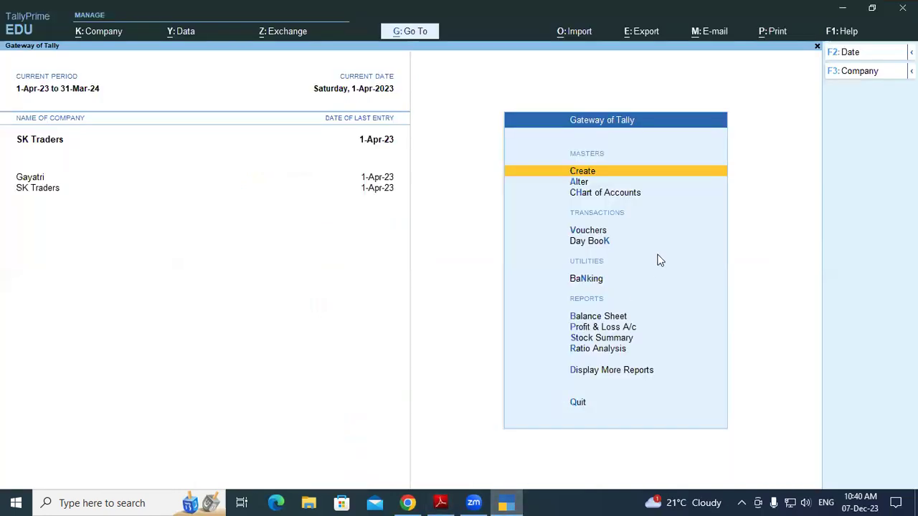
Start a new Contra voucher, initially picking SBI OD A/c as the credit ledger
key(Down)
key(Down)
key(Down)
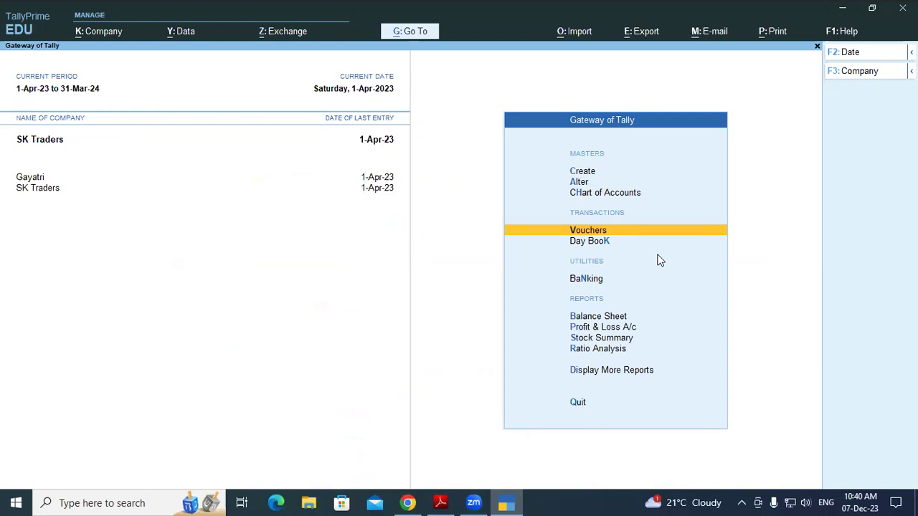
key(Return)
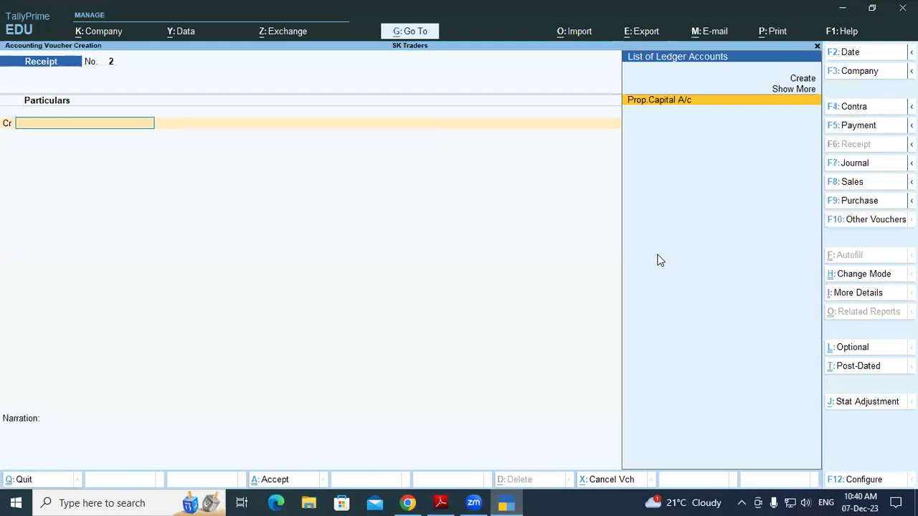
key(F4)
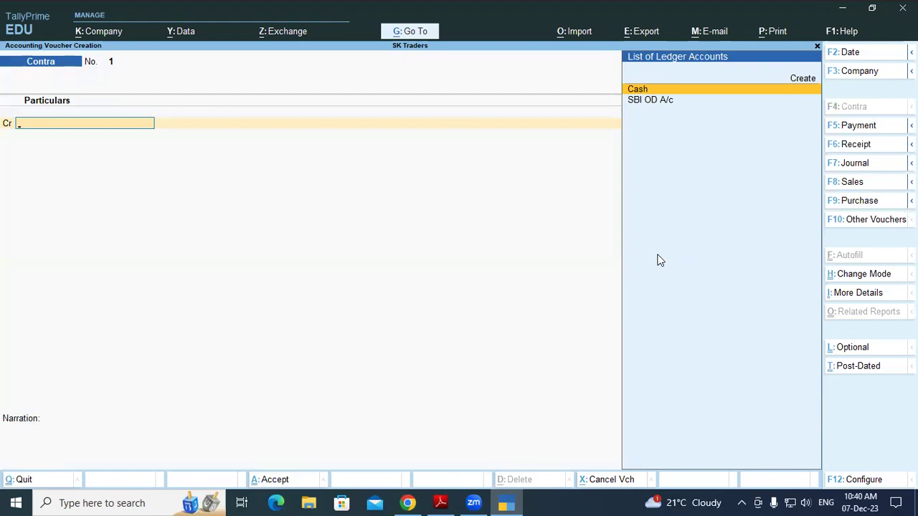
key(Down)
key(Return)
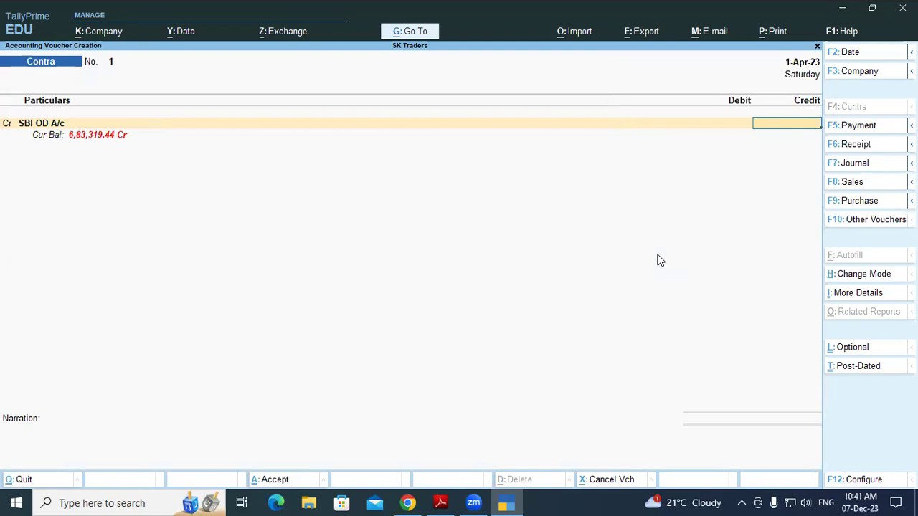
Enter 11,980.00 from the bank statement, crediting Cash and debiting SBI OD A/c
key(alt+Tab)
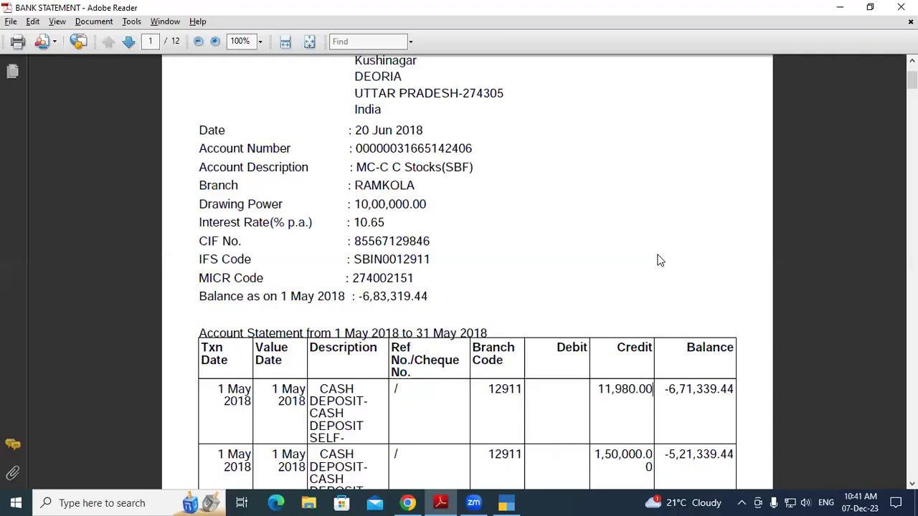
key(alt+Tab)
text(11980)
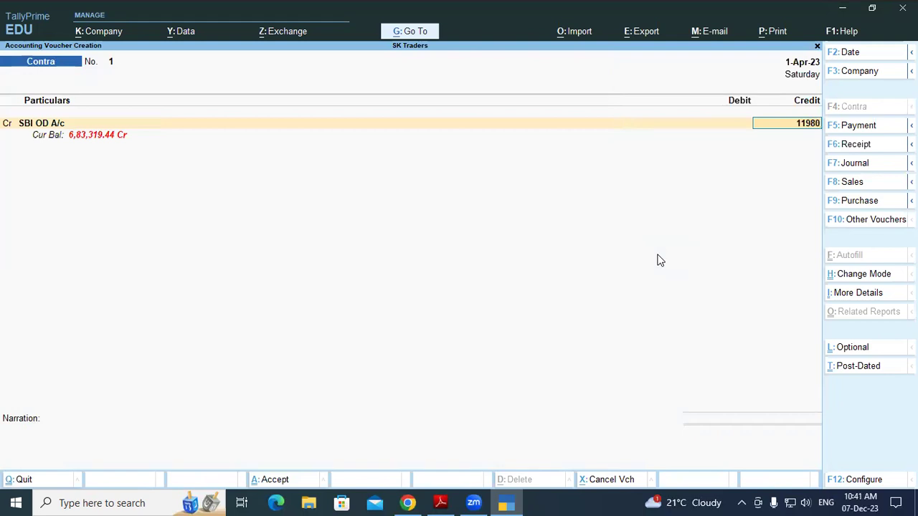
key(Return)
key(Return)
key(Return)
key(Return)
key(Return)
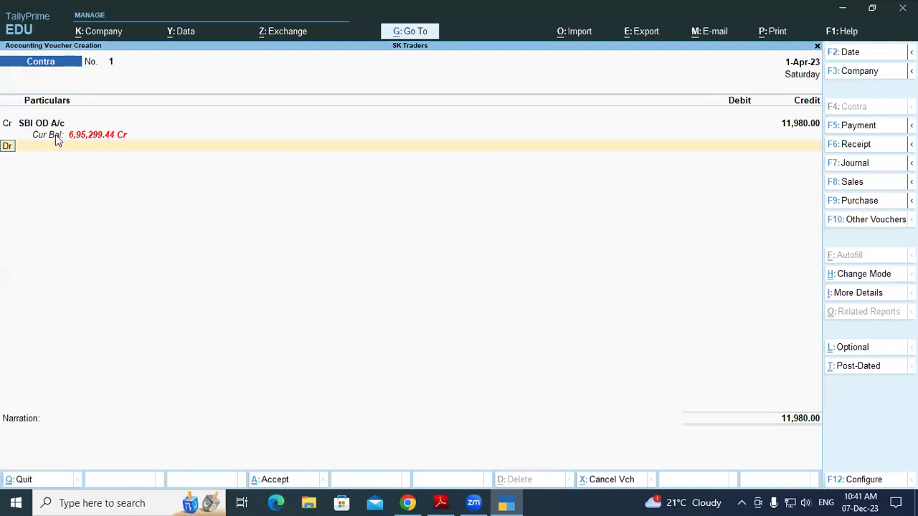
click(7, 124)
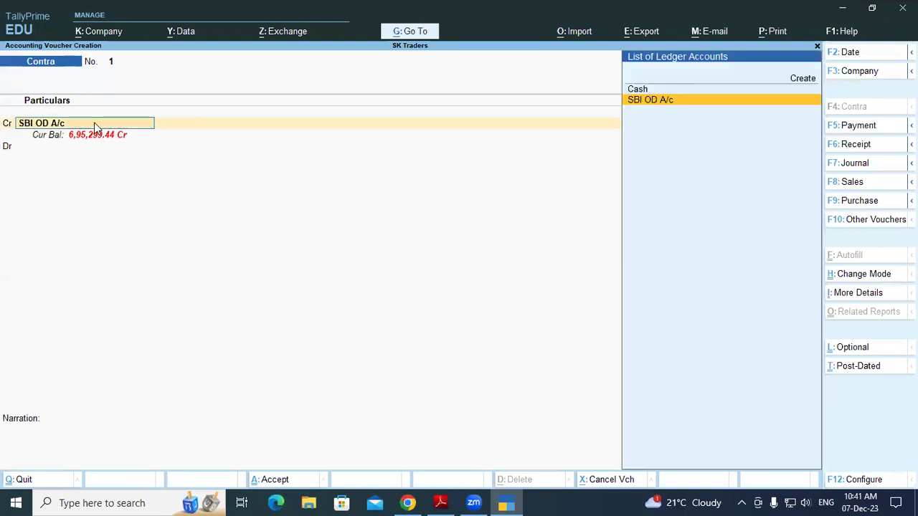
key(Up)
key(Return)
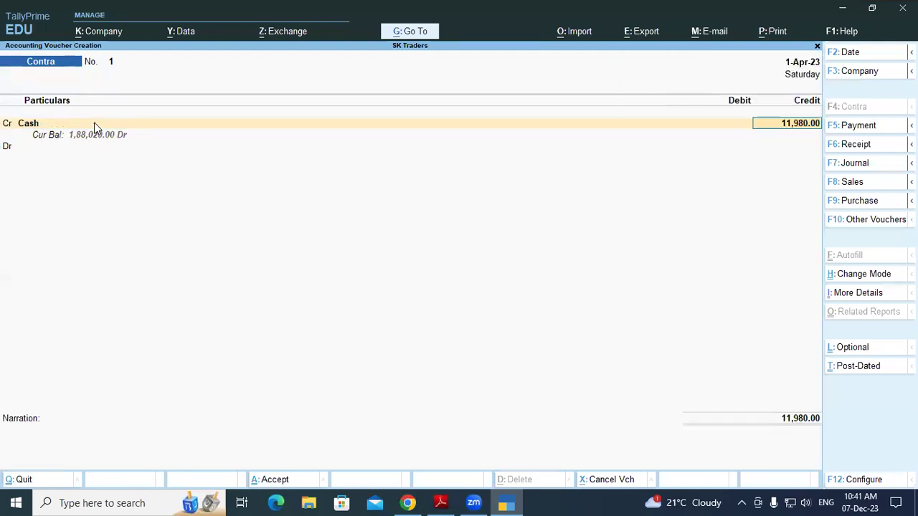
key(Return)
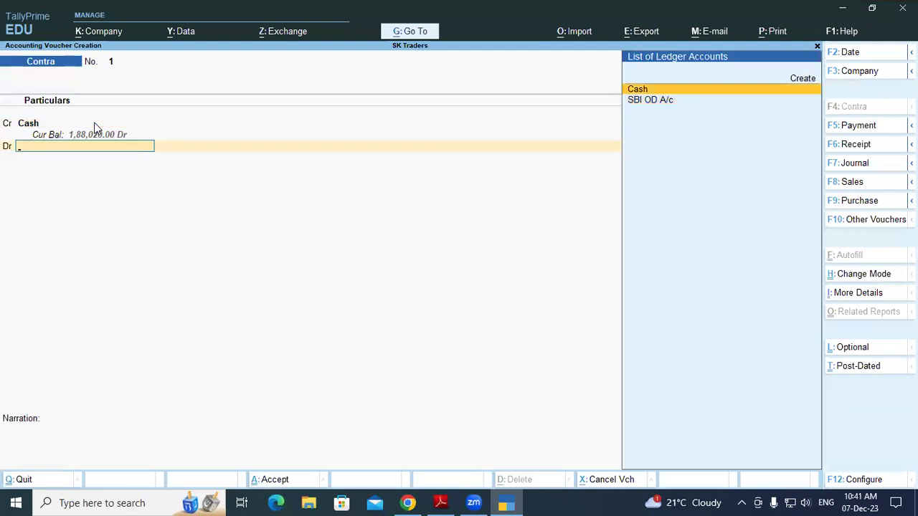
text(Sbi)
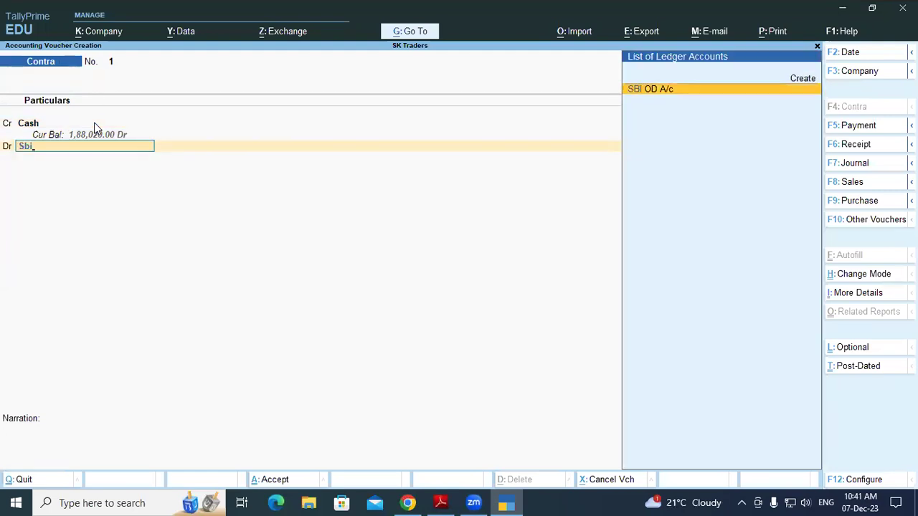
key(Return)
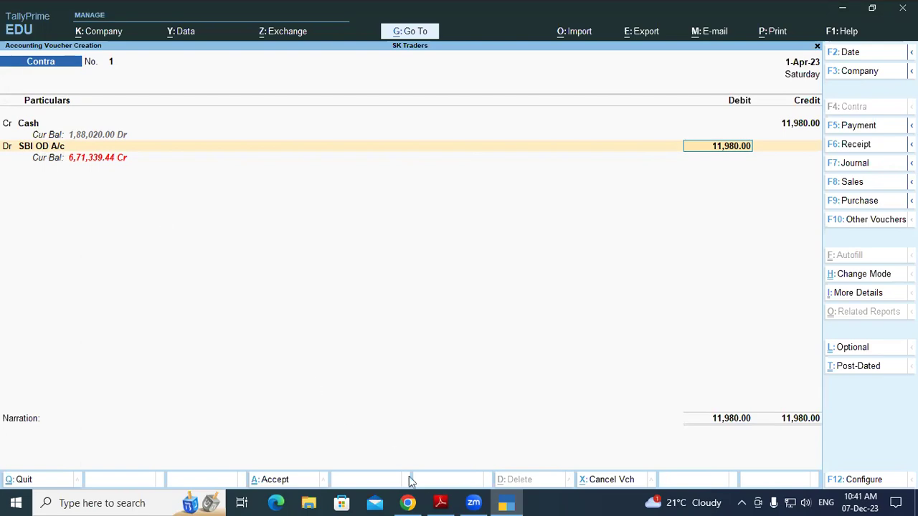
click(439, 500)
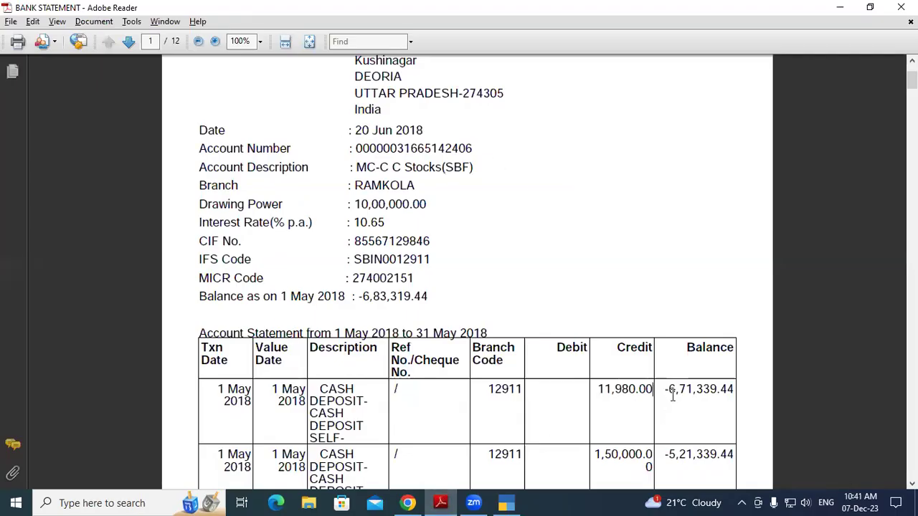
drag(669, 389, 738, 389)
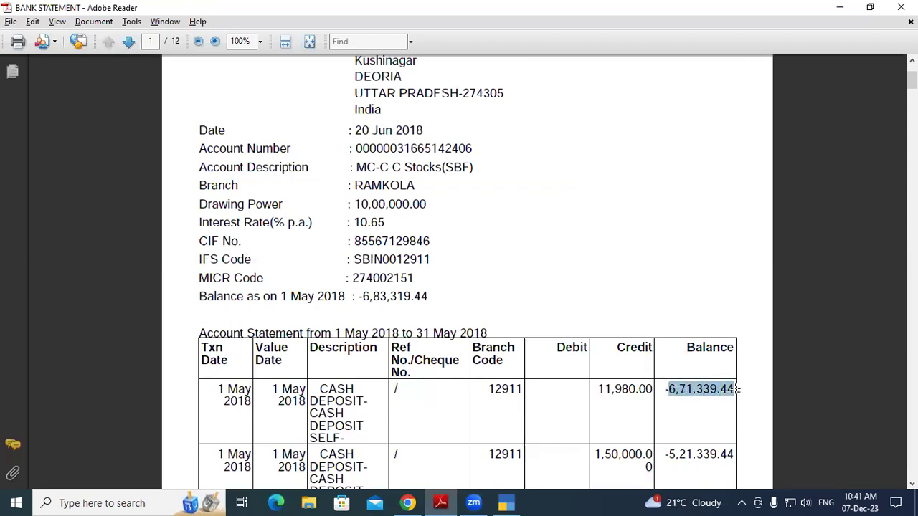
drag(492, 389, 737, 391)
click(674, 389)
click(736, 391)
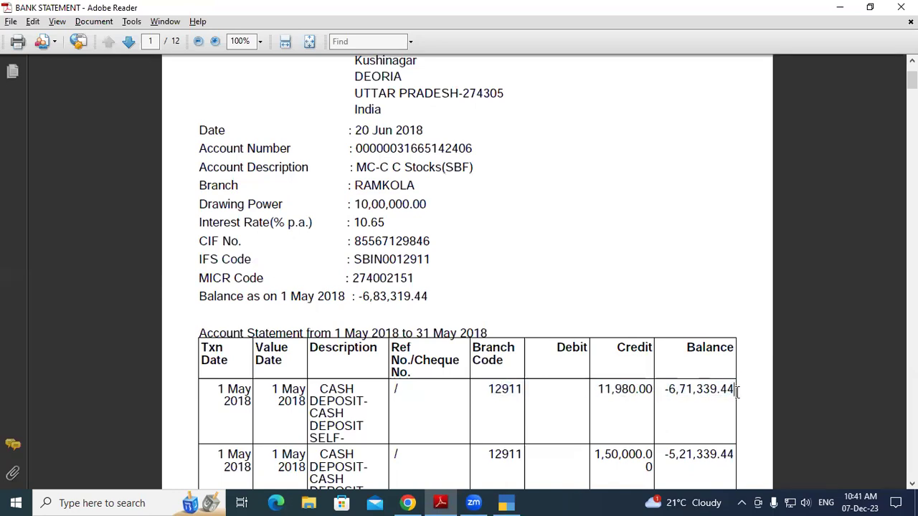
click(913, 484)
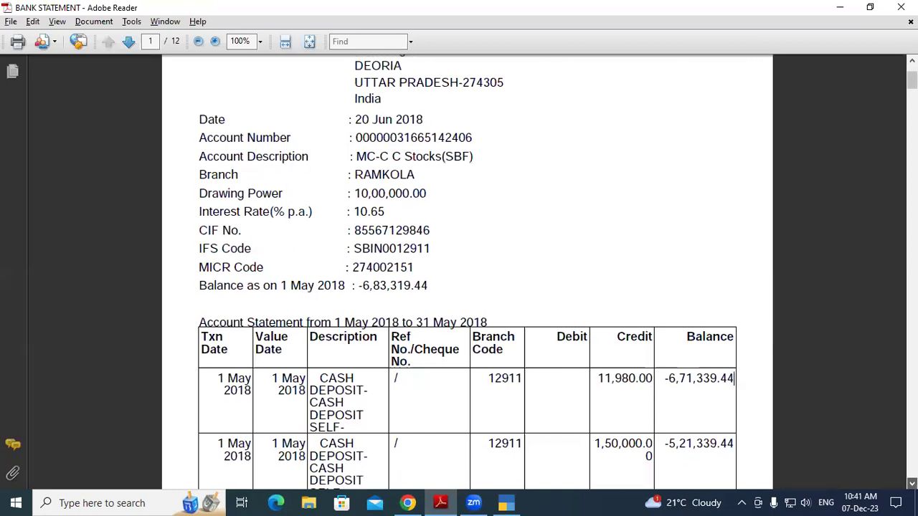
click(913, 484)
click(912, 484)
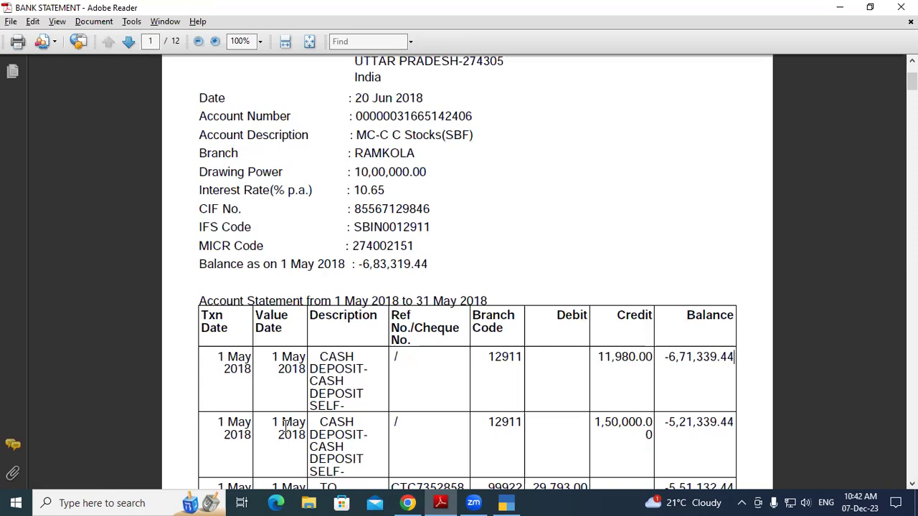
click(507, 503)
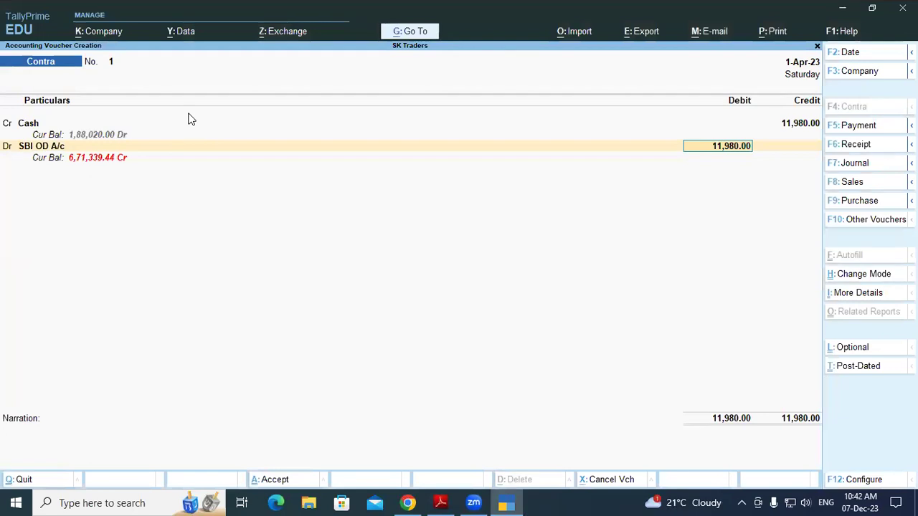
Redate Contra No. 1 to 1-May-23, skip bank allocations and denominations, and save it
key(F2)
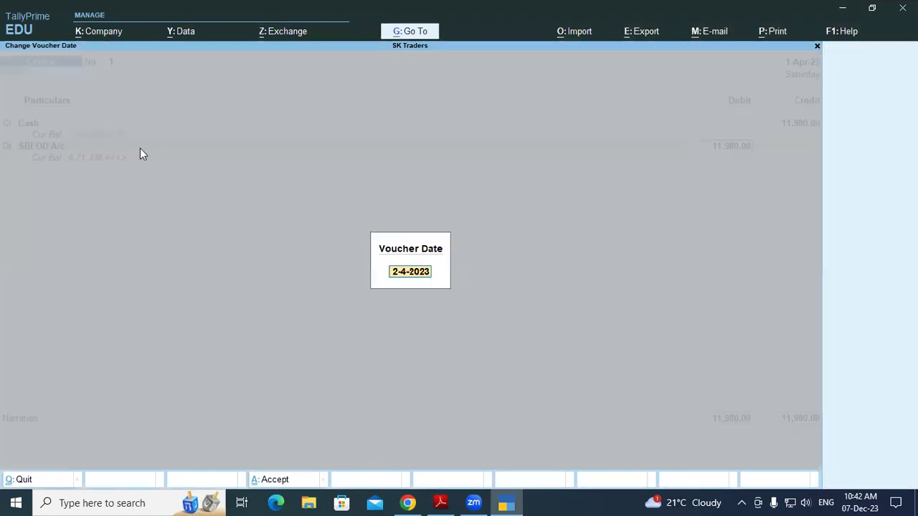
text(01-5)
key(Return)
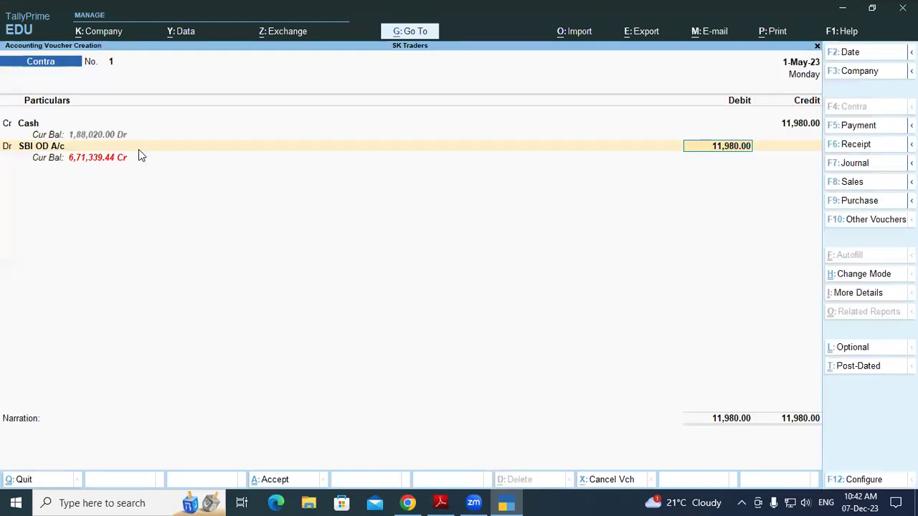
key(Return)
key(Return)
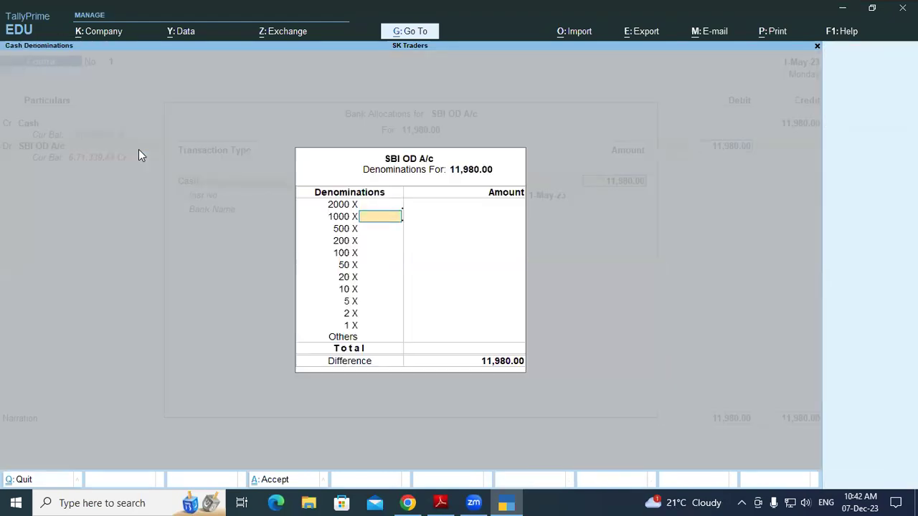
key(Return)
key(Return)
key(Return)
key(Return)
key(Return)
key(Return)
key(Return)
key(Return)
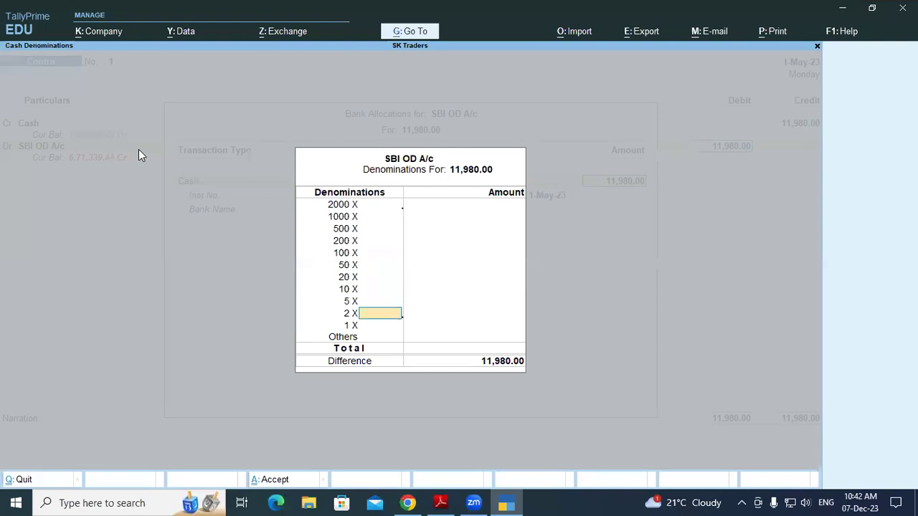
key(Return)
key(Return)
key(Return)
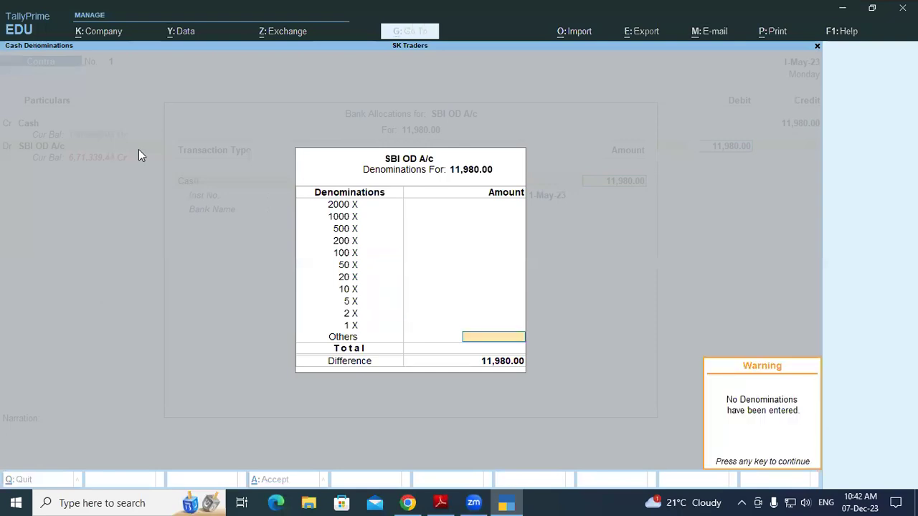
key(Return)
key(Return)
key(Return)
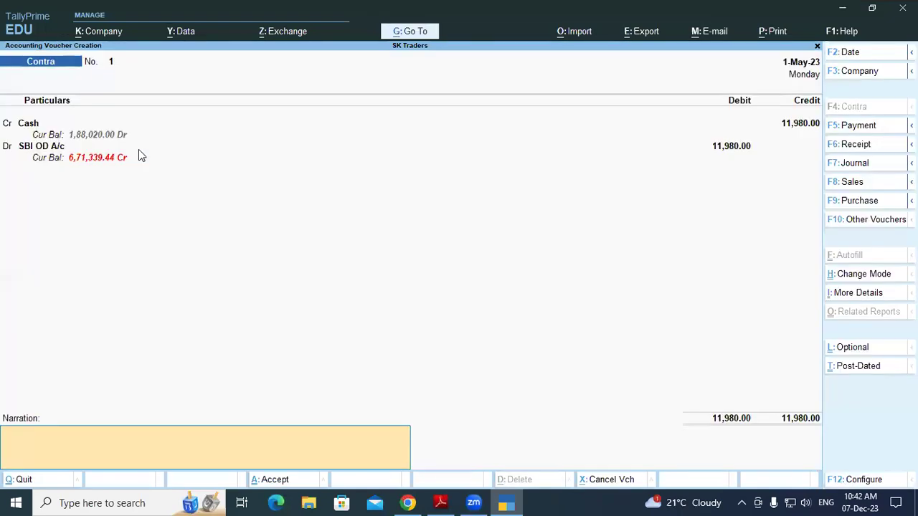
key(Return)
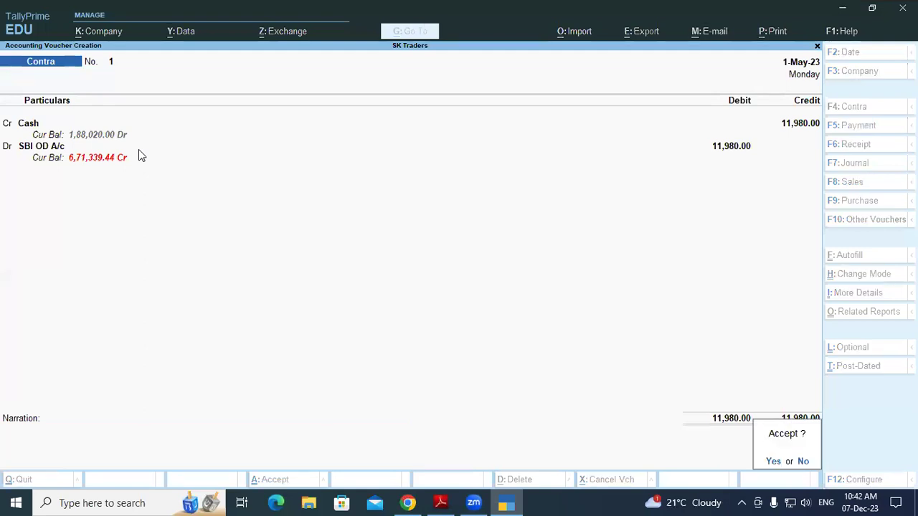
key(Return)
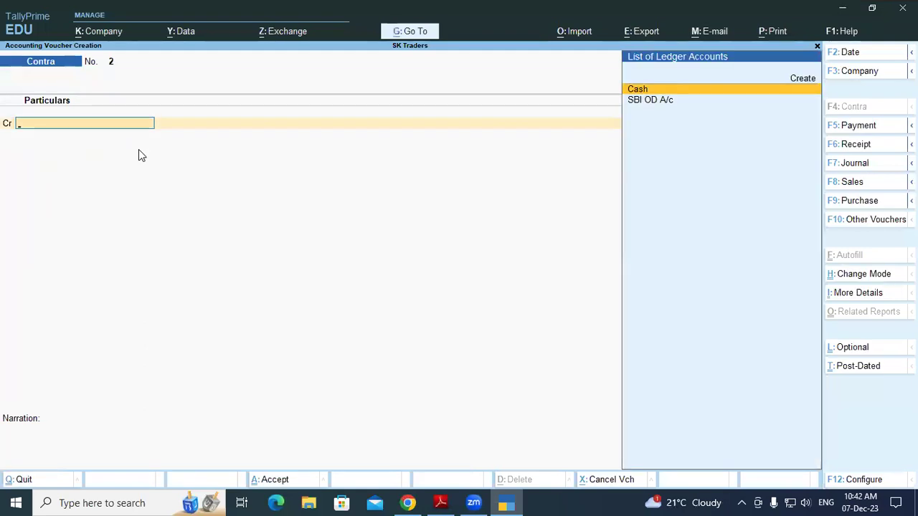
key(alt+Tab)
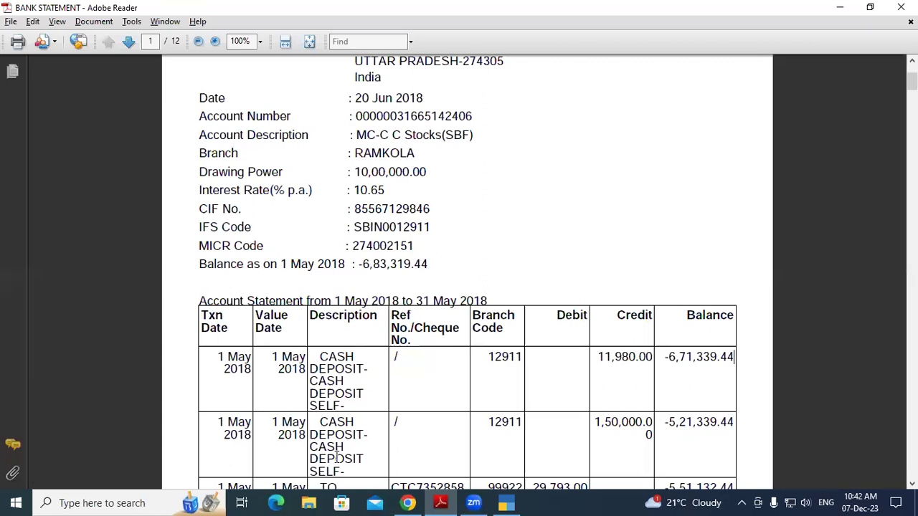
drag(597, 419, 646, 423)
click(644, 426)
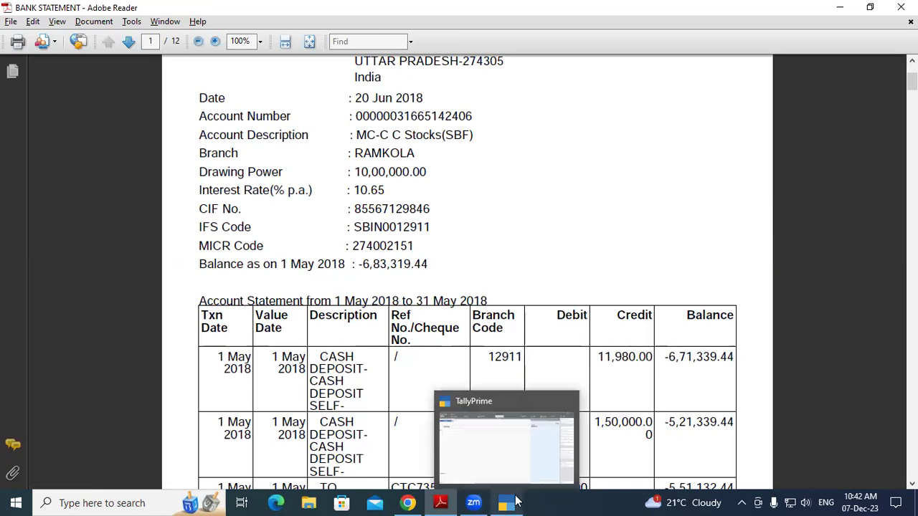
click(506, 503)
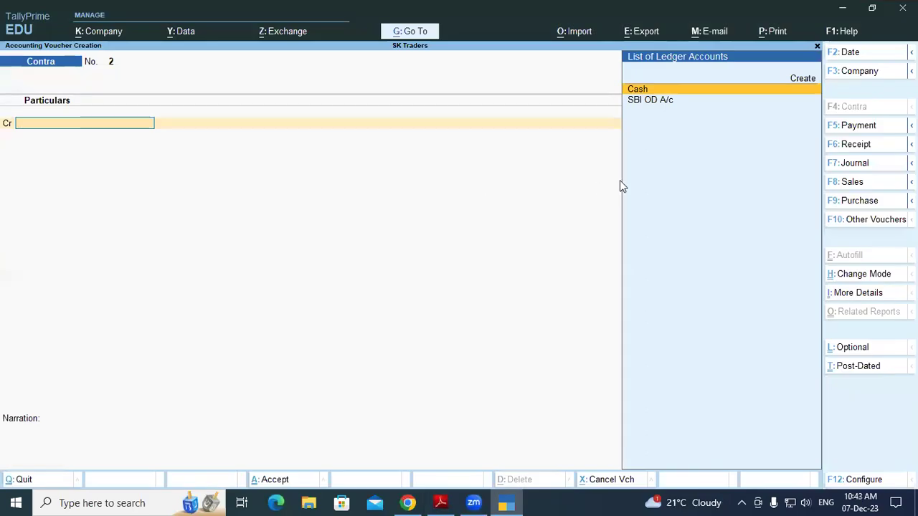
Credit Cash 1,50,000.00 and debit SBI OD A/c, skip denominations, and save Contra No. 2
key(Return)
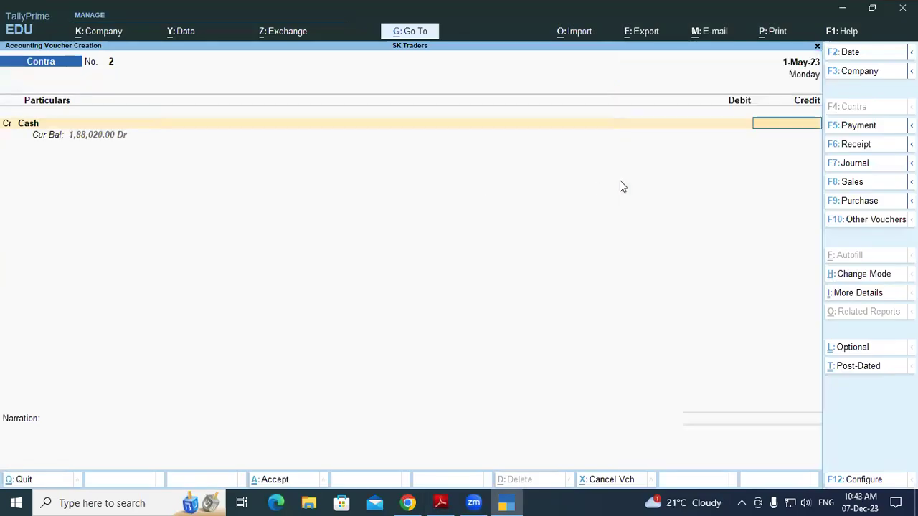
text(150000)
key(Return)
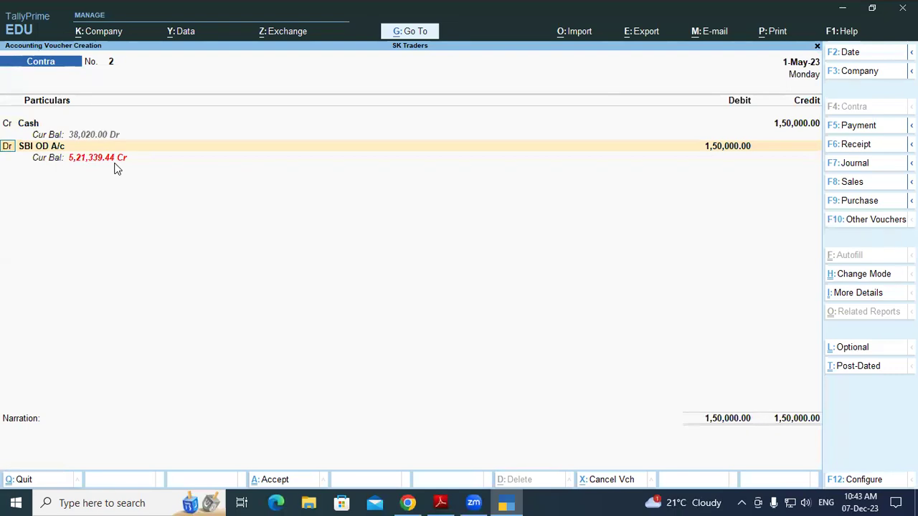
key(Return)
key(Return)
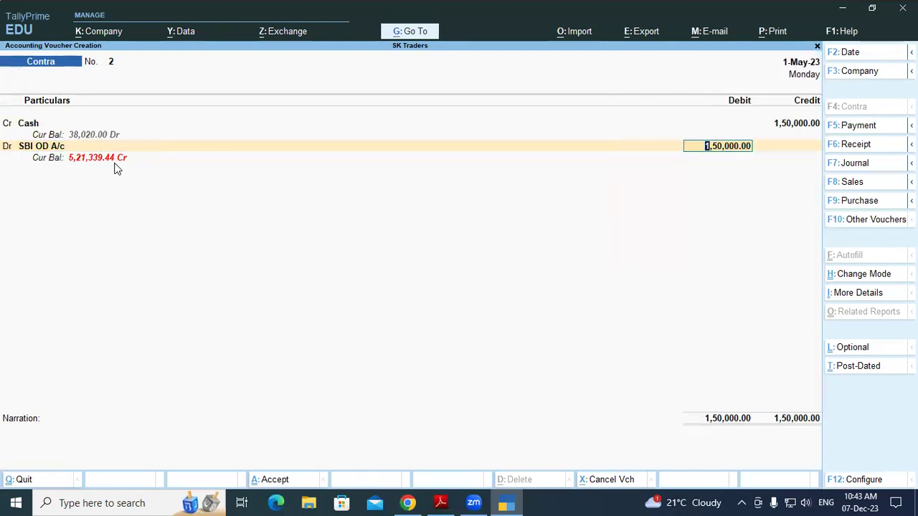
key(Return)
key(Return)
key(Return)
key(Return)
key(Return)
key(Return)
key(Return)
key(Return)
key(Return)
key(Return)
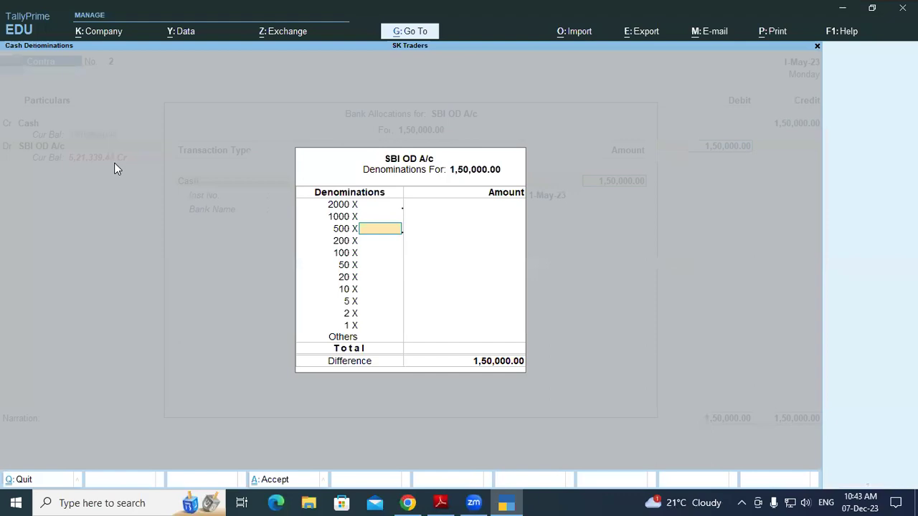
key(Return)
key(Return)
key(Return)
key(Return)
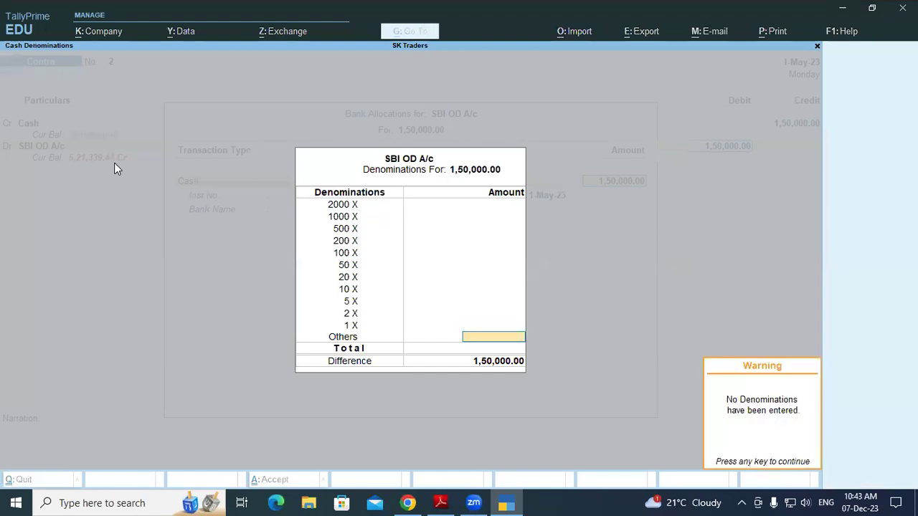
key(Return)
key(Return)
key(Return)
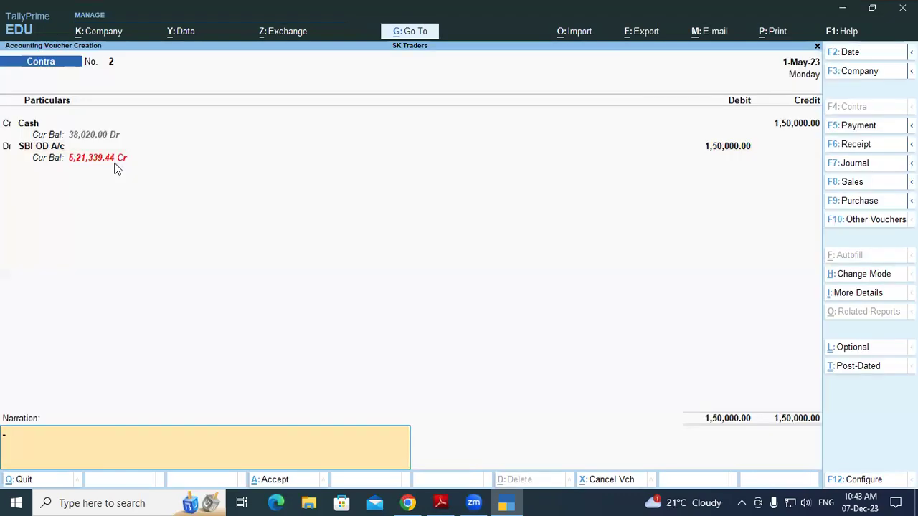
key(Return)
key(Return)
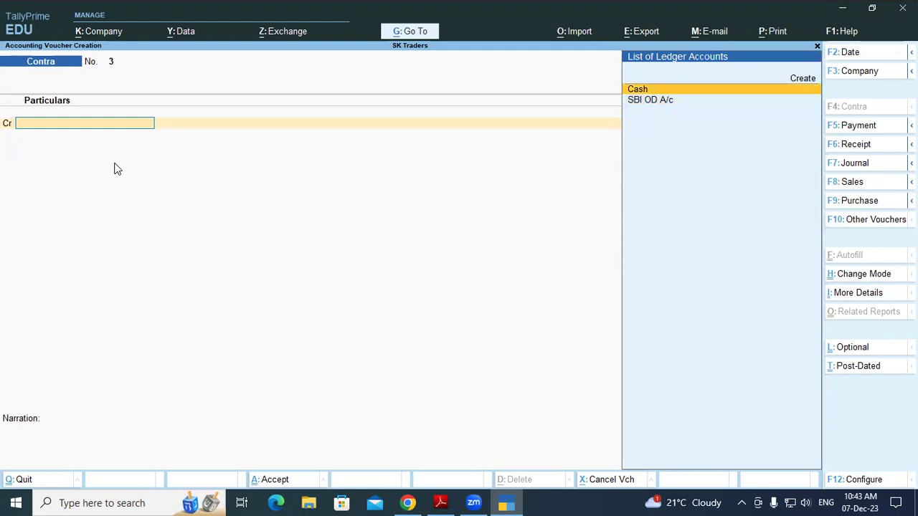
Switch to the bank statement PDF and mark the two cash deposit descriptions
key(alt)
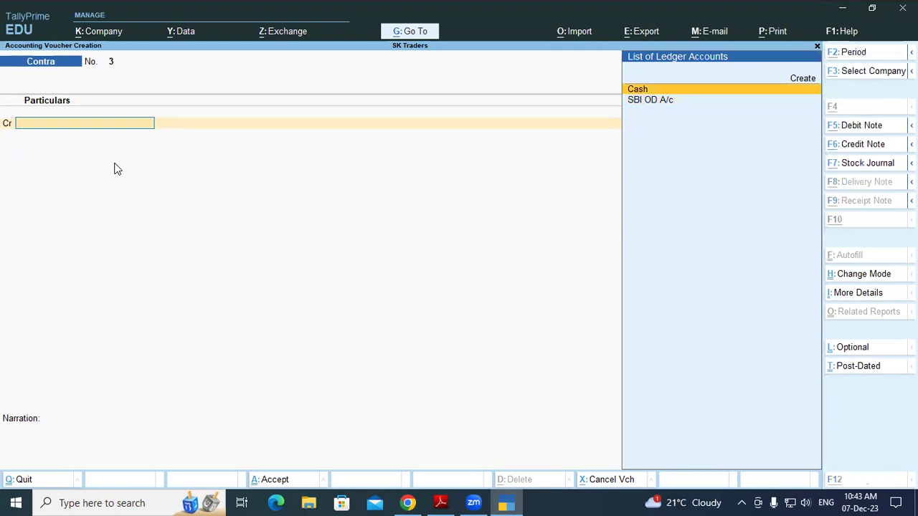
key(alt+Tab)
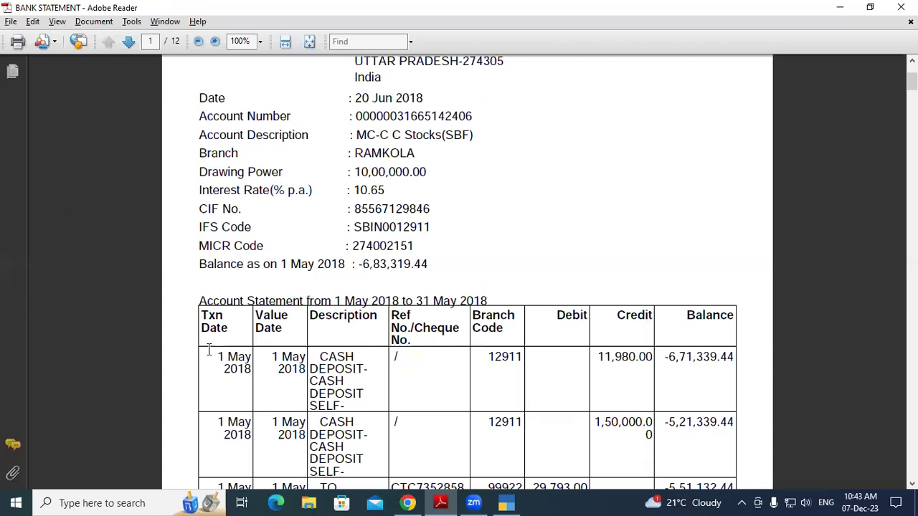
drag(317, 362, 362, 393)
click(362, 393)
drag(326, 423, 348, 466)
click(344, 464)
Inspect the Harsh Traders transfer reference: the name M/S HARSH and the beneficiary account
scroll(468, 273, down, 2)
scroll(346, 427, down, 3)
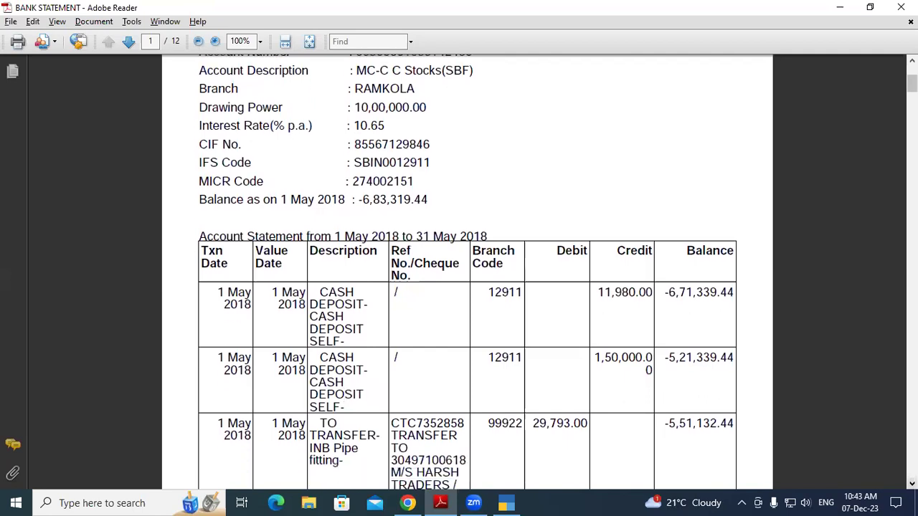
scroll(468, 273, down, 1)
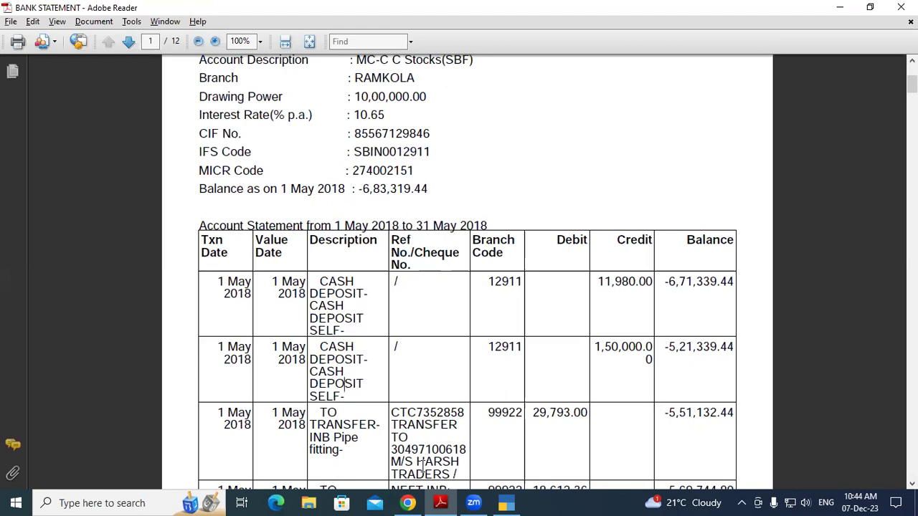
drag(416, 462, 460, 464)
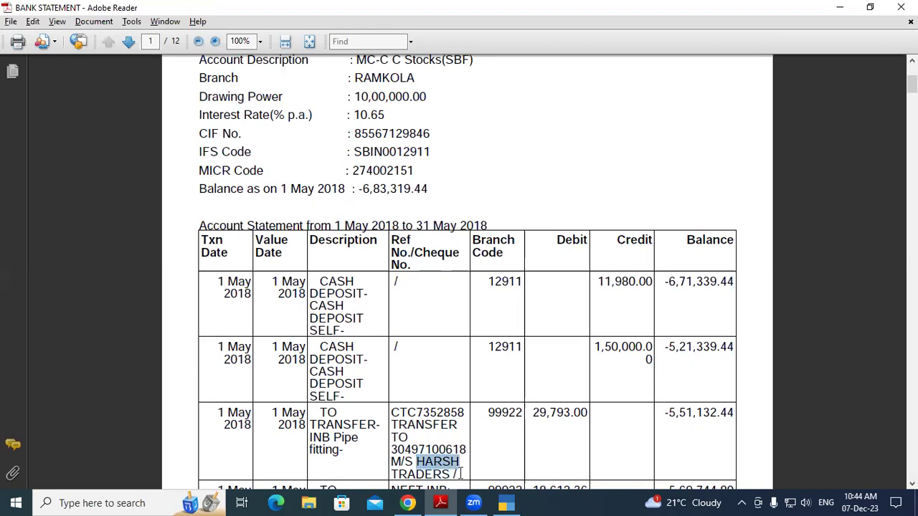
click(461, 473)
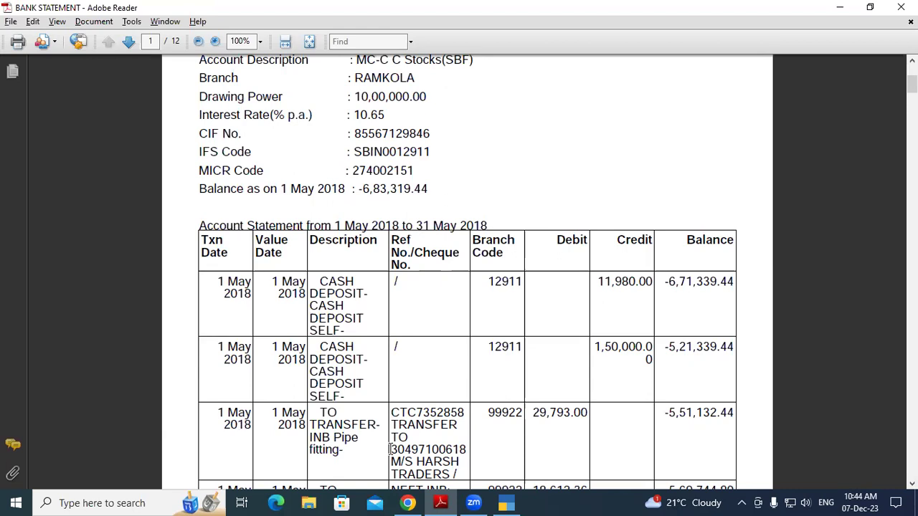
drag(392, 450, 470, 449)
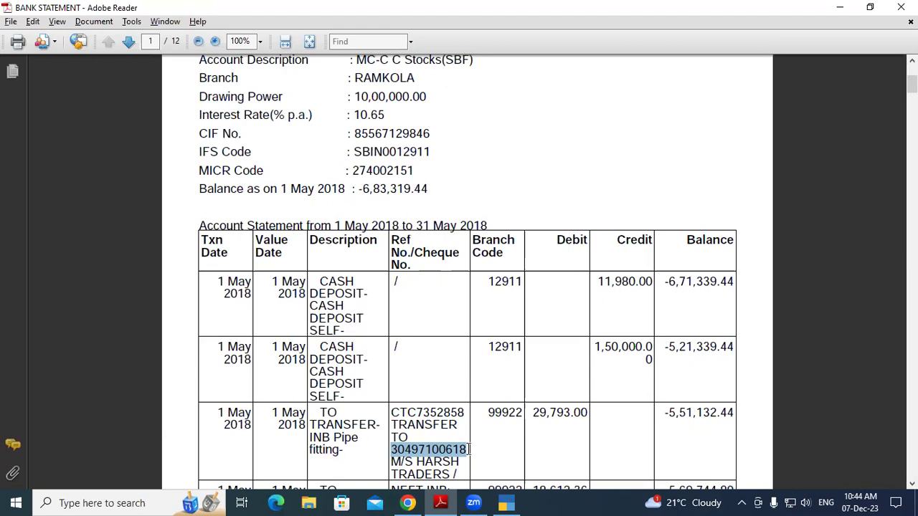
click(442, 413)
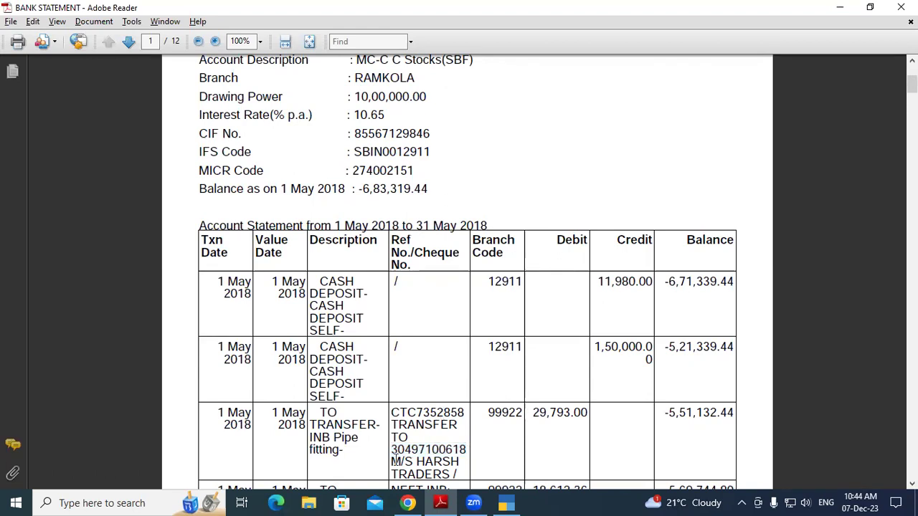
drag(392, 462, 448, 464)
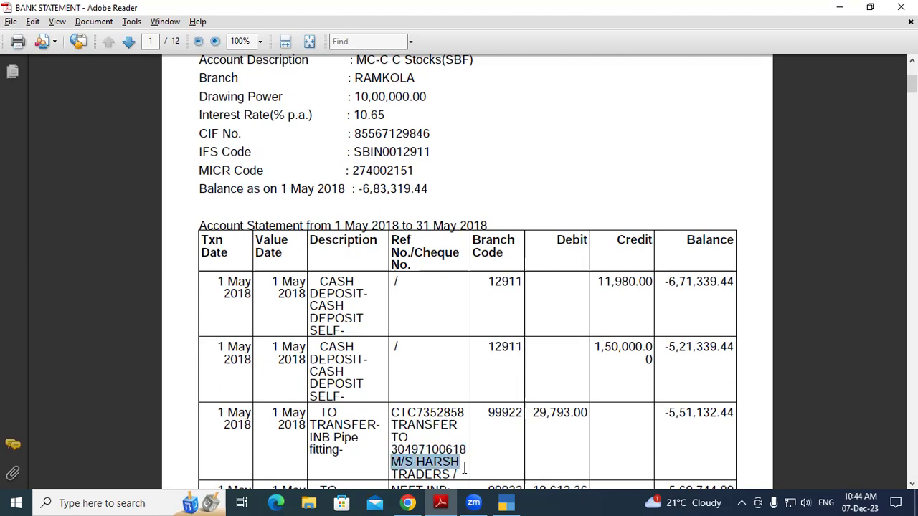
click(464, 468)
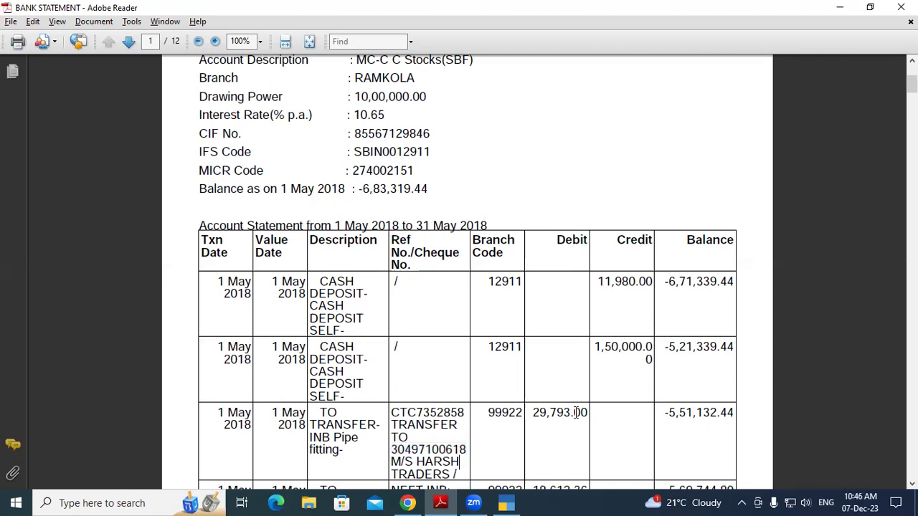
Recheck the Harsh Traders recipient details in the reference, then return to TallyPrime
drag(460, 464, 404, 446)
click(404, 446)
drag(424, 464, 455, 463)
click(453, 463)
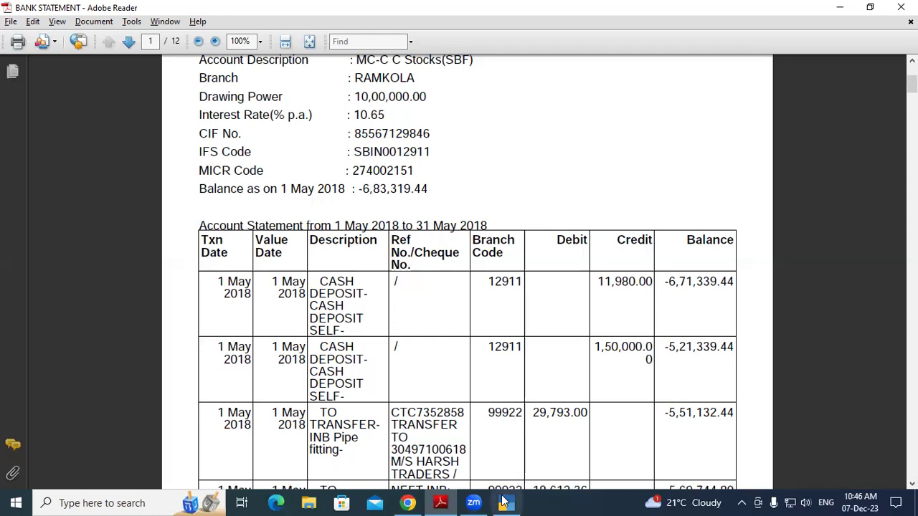
click(506, 503)
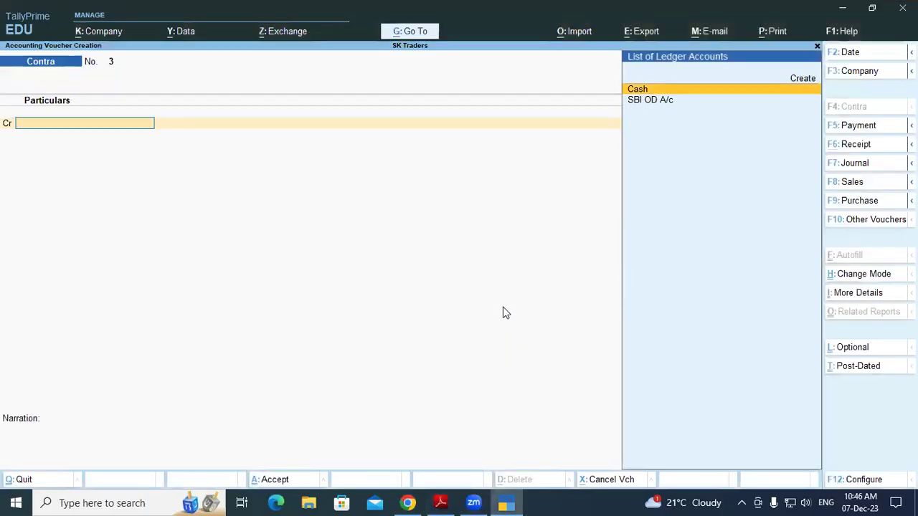
Open a Purchase voucher with supplier invoice number 005 dated 1-Apr-23
key(Escape)
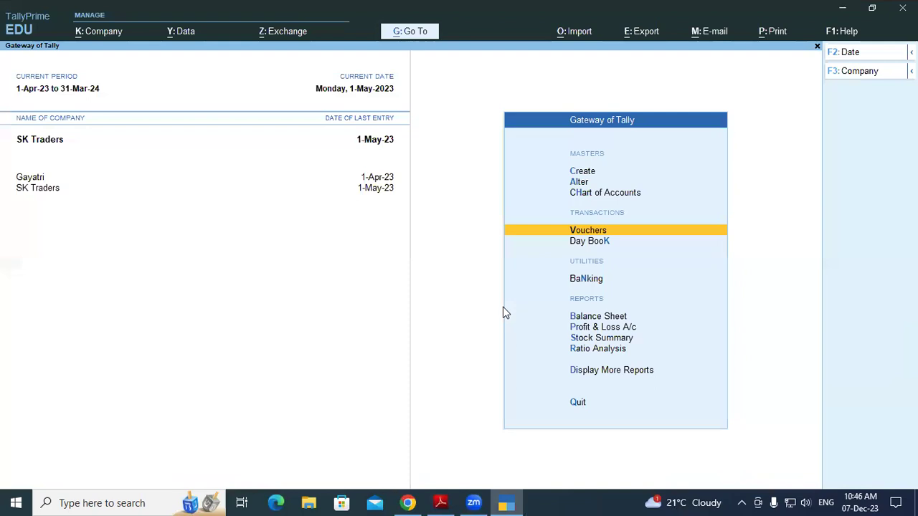
key(Return)
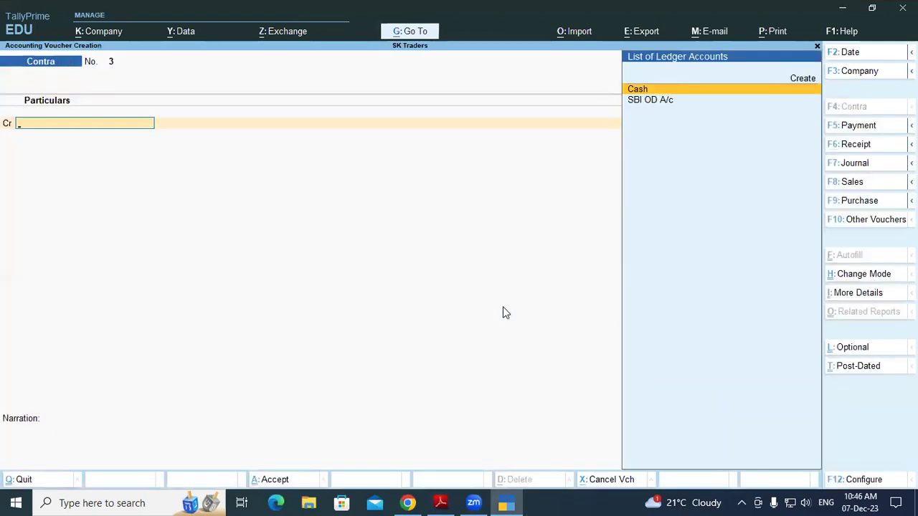
key(F9)
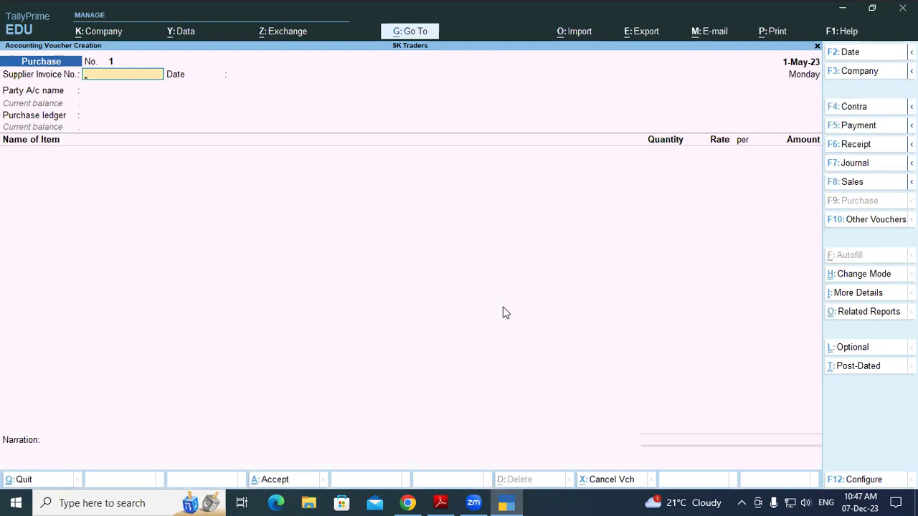
text(005)
key(Return)
text(01-4)
key(Return)
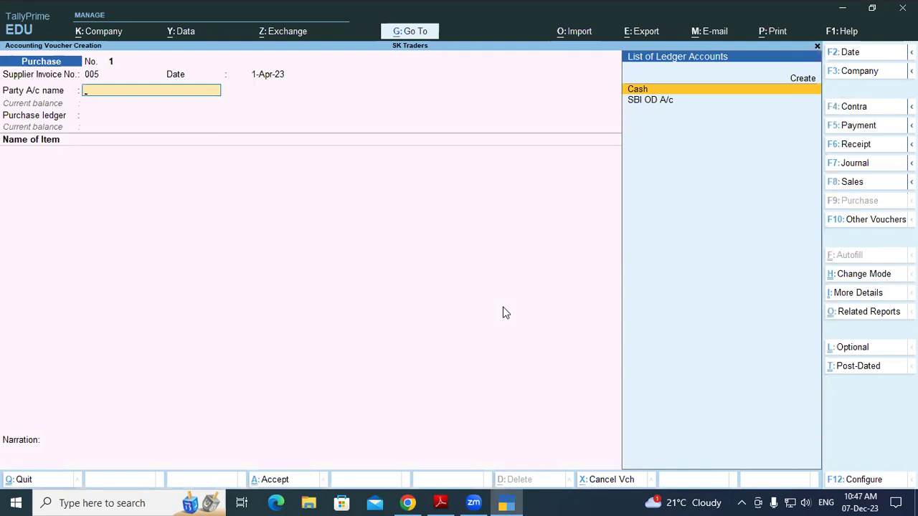
Create the Harsh Traders ledger under Sundry Creditors with its GSTIN and set it as party
key(alt+c)
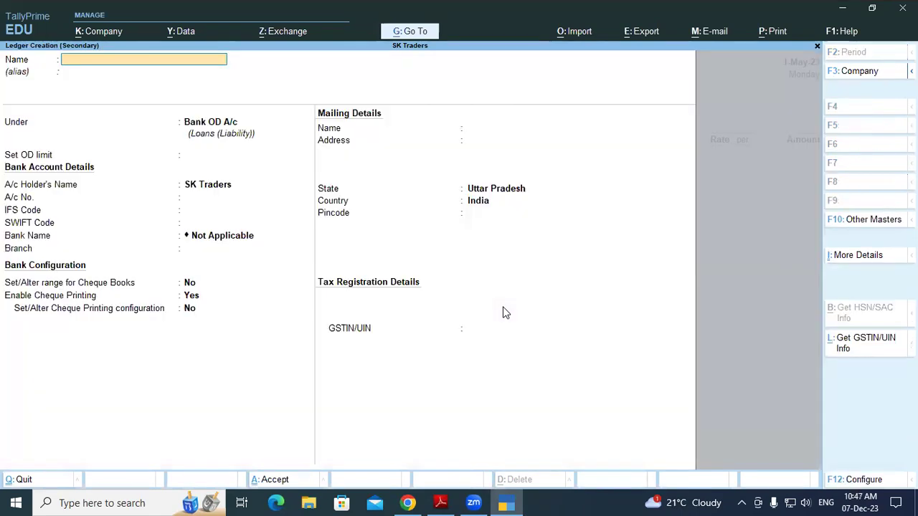
text(Harsh Traders)
key(Return)
key(Return)
text(Sun)
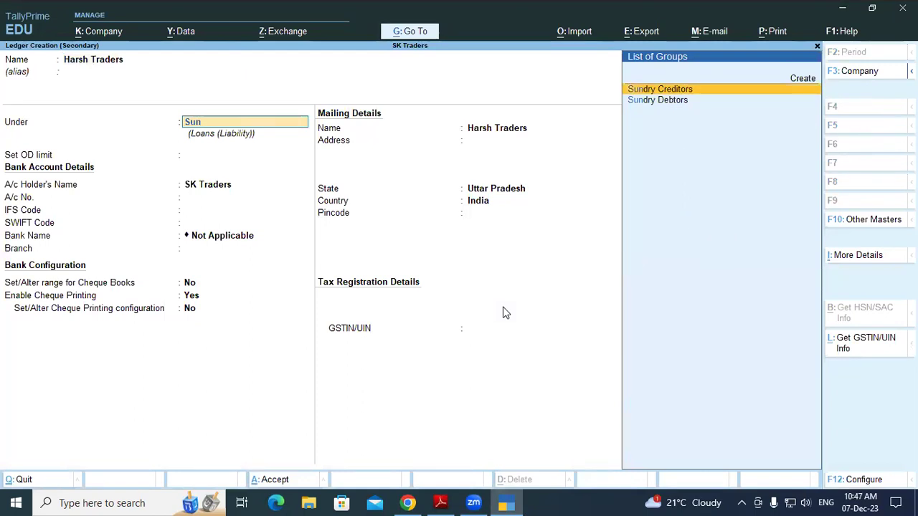
key(Return)
key(Return)
key(Return)
key(Return)
key(Return)
key(Return)
key(Return)
key(Return)
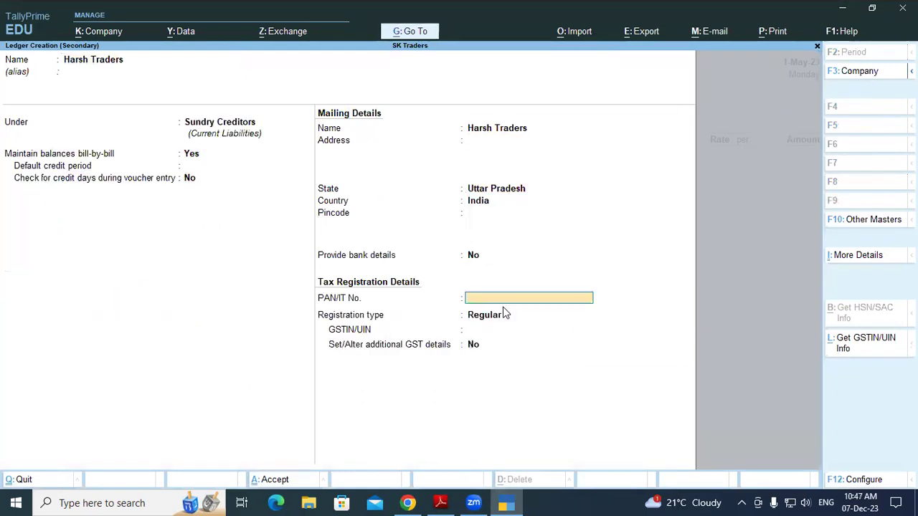
key(Return)
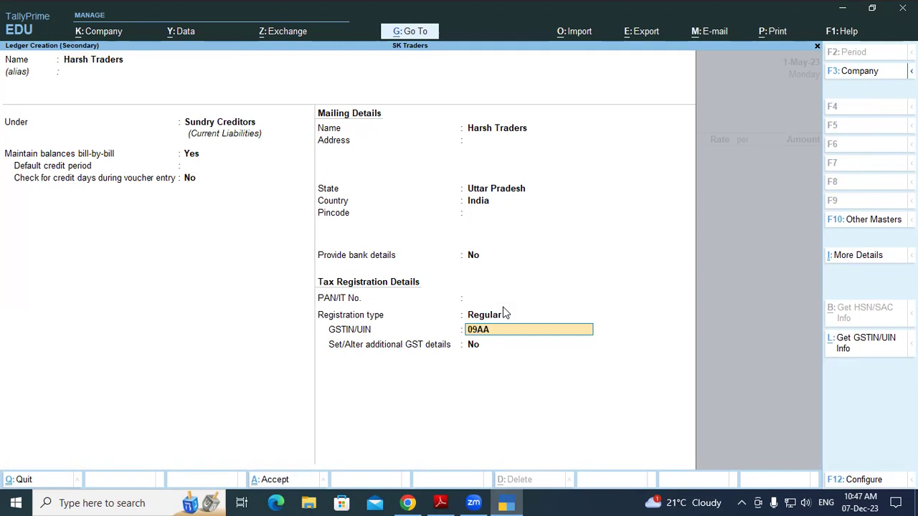
key(Return)
key(Return)
key(Return)
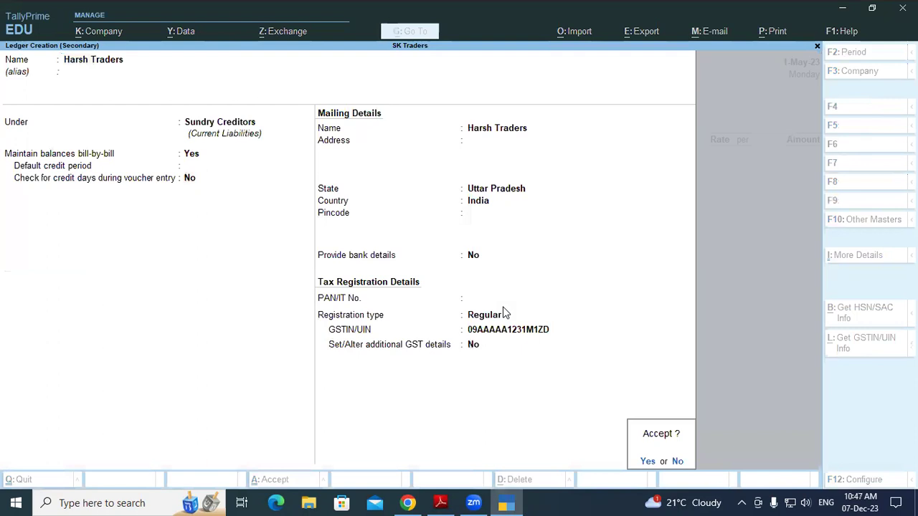
key(Return)
key(Return)
key(Return)
key(Return)
key(Return)
key(Return)
key(Return)
key(Return)
key(Return)
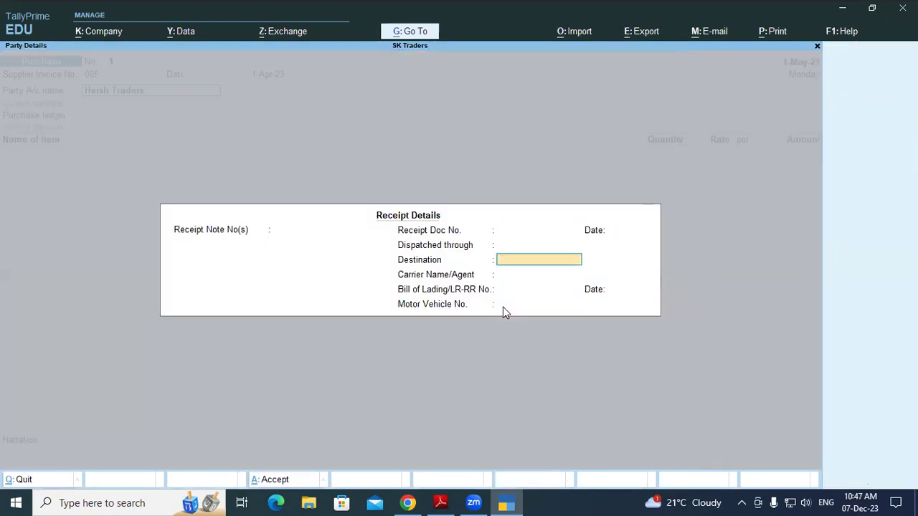
Switch the purchase to As Voucher mode with Harsh Traders as the credited party
key(Return)
key(Return)
key(Return)
key(Return)
key(Return)
key(Return)
key(Return)
key(Return)
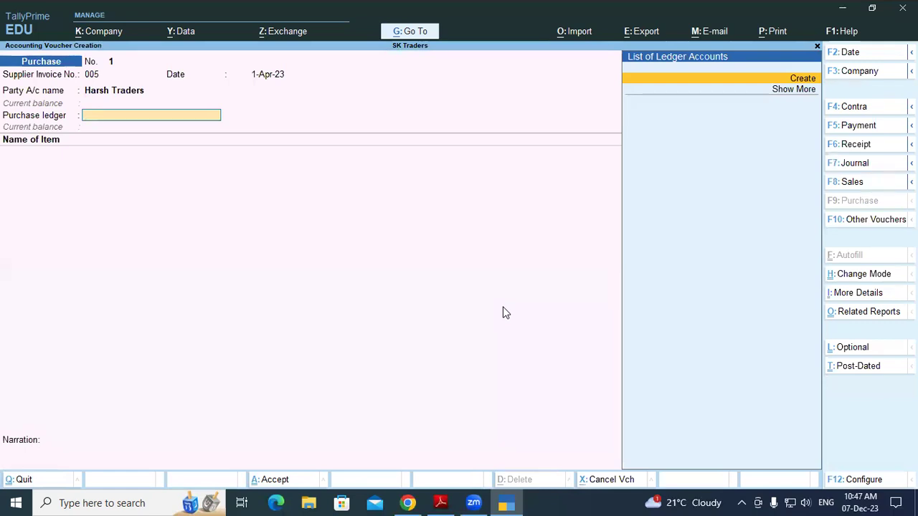
key(ctrl+h)
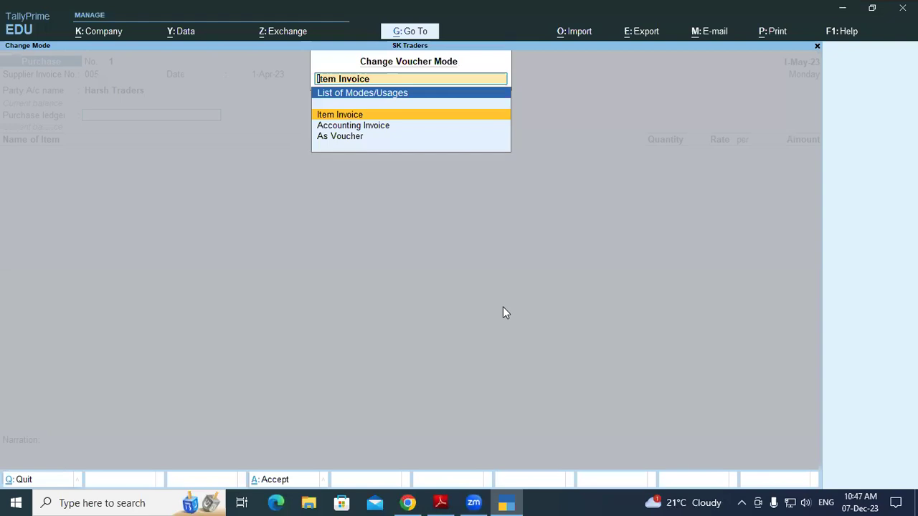
key(Down)
key(Down)
key(Return)
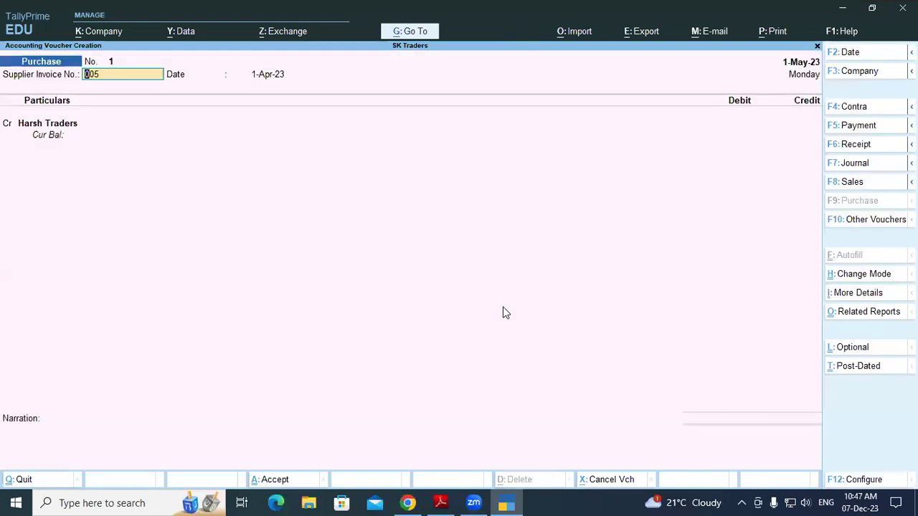
key(Return)
key(Return)
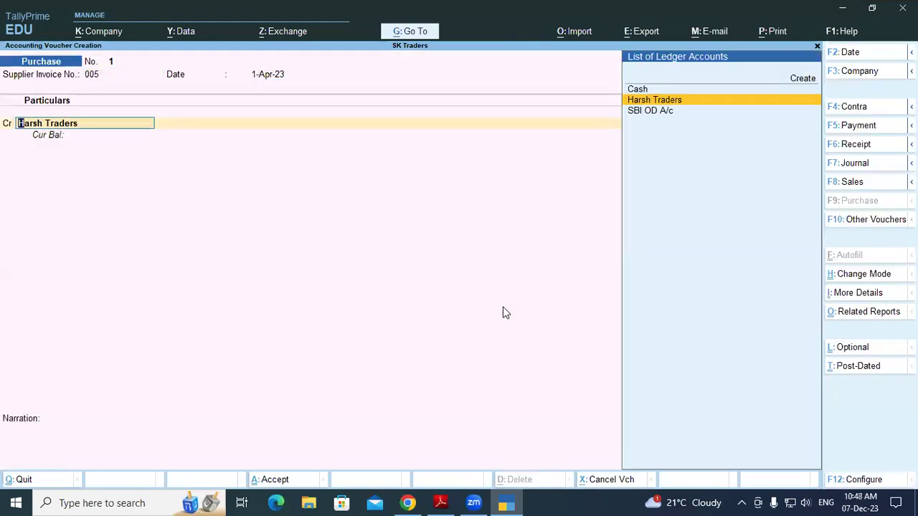
key(Return)
key(Return)
key(Return)
key(Return)
key(Return)
key(Return)
key(Return)
key(Return)
key(Return)
key(Return)
key(Return)
key(Return)
key(Return)
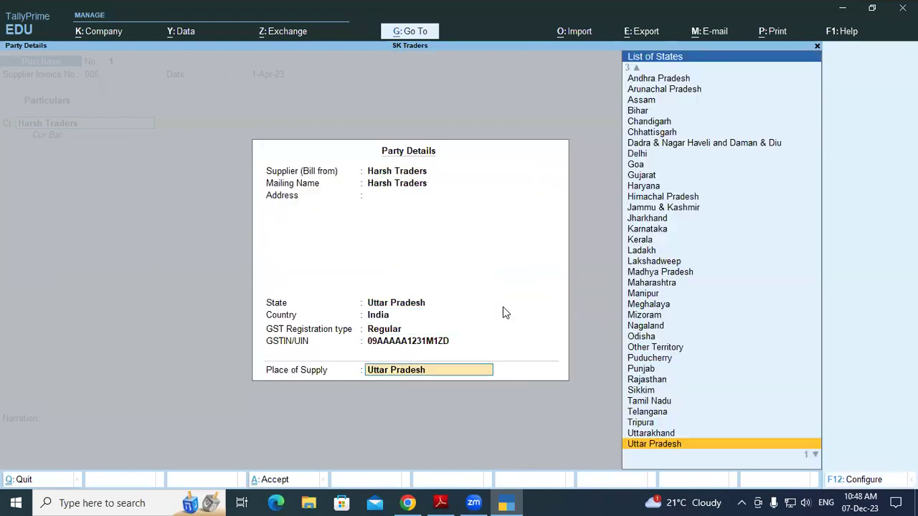
Credit Harsh Traders 29,793.00 with Uttar Pradesh supply, as new bill reference 005
key(Return)
text(25)
key(alt+Tab)
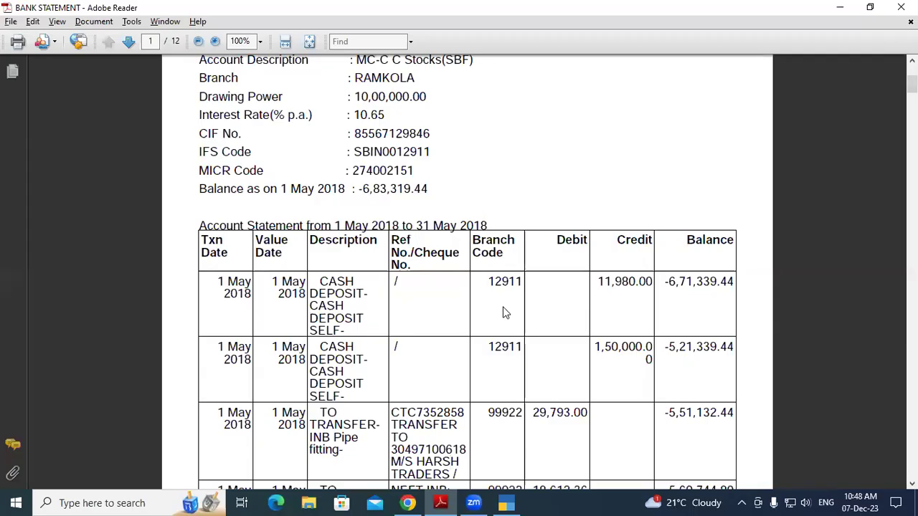
key(alt+Tab)
text(793)
key(Return)
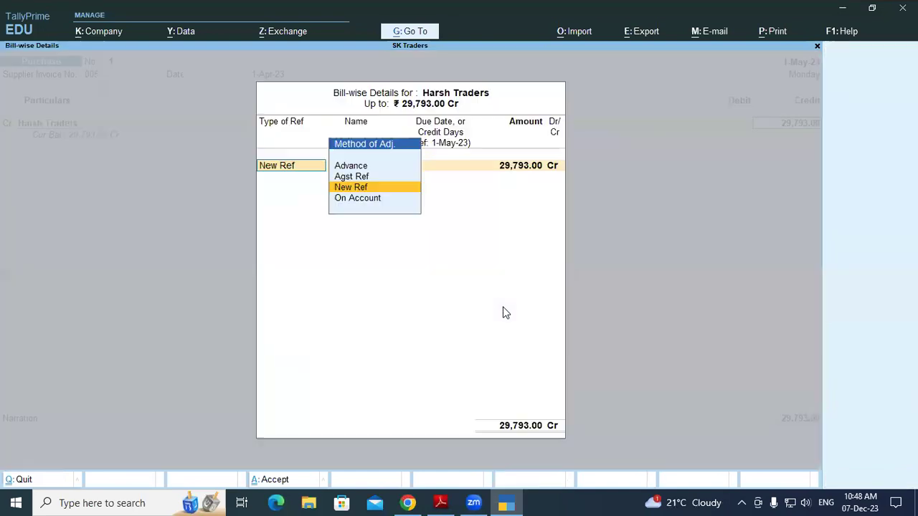
key(Return)
key(Return)
key(Return)
key(Return)
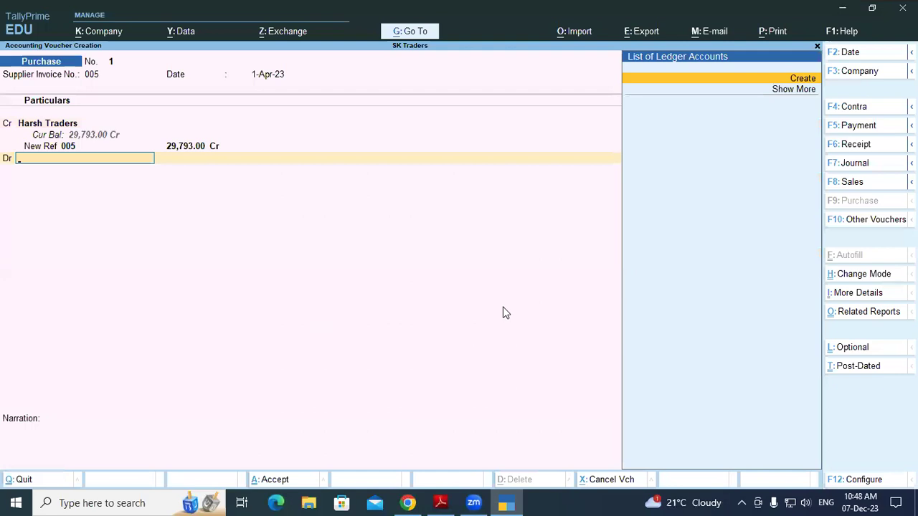
Create a Purchase Local ledger under Purchase Accounts for the debit line
key(alt+c)
text(P)
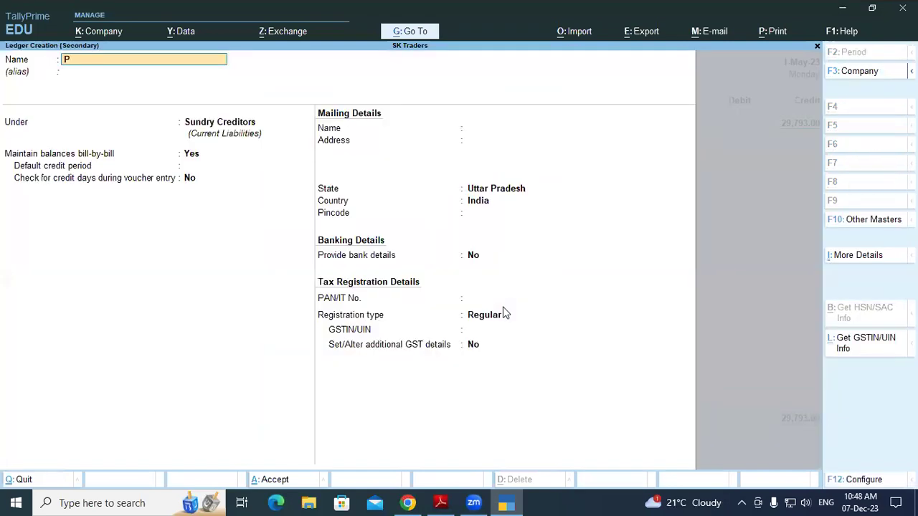
text(urchase Local)
key(Return)
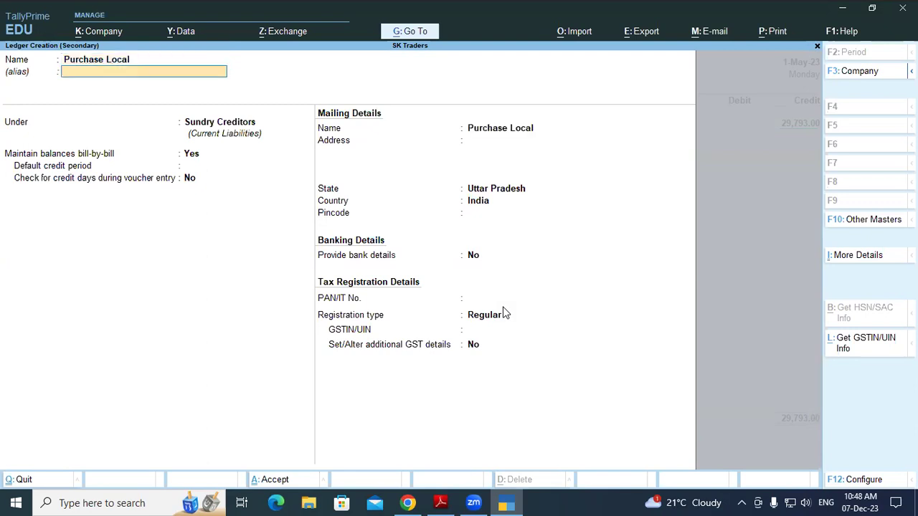
text(Pu)
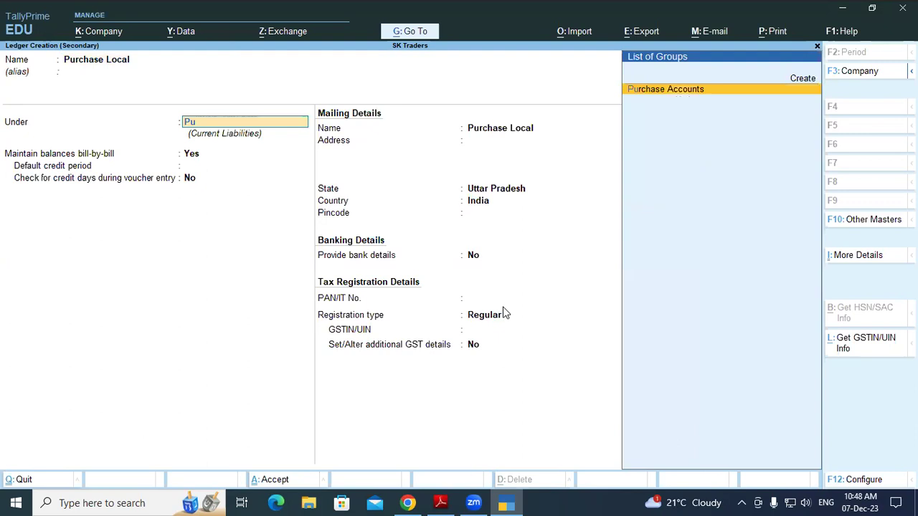
key(Return)
key(Return)
key(Return)
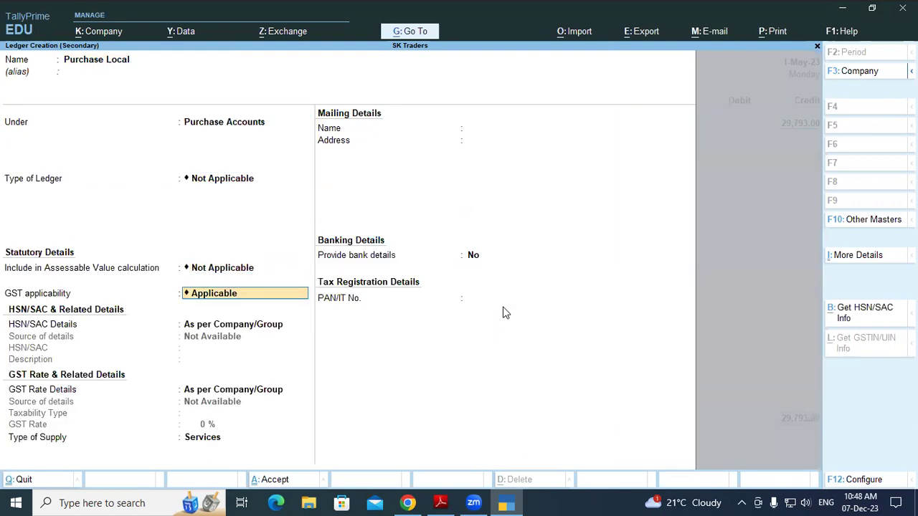
key(Return)
key(Return)
Make Purchase Local GST-applicable for Goods, then save it and the 29,793.00 purchase
key(Return)
key(Return)
key(Return)
key(Escape)
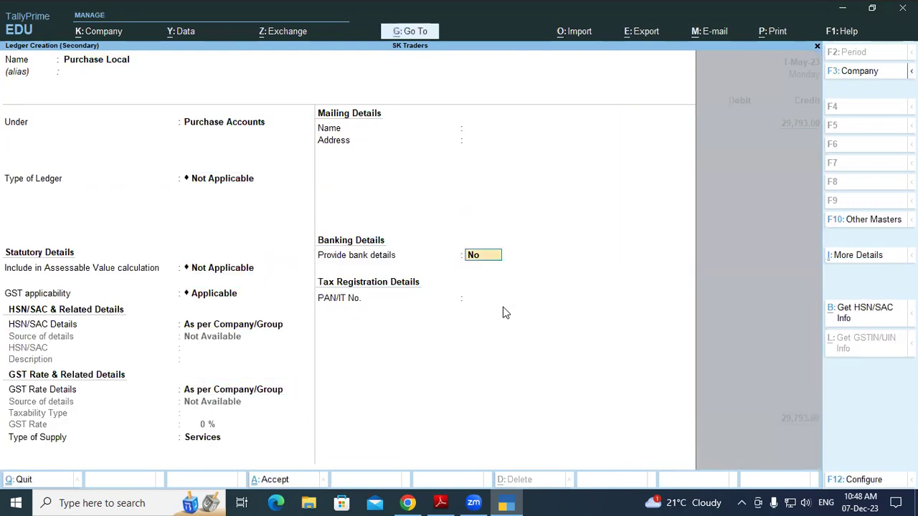
key(BackSpace)
key(Up)
key(Return)
key(Return)
key(Return)
key(Return)
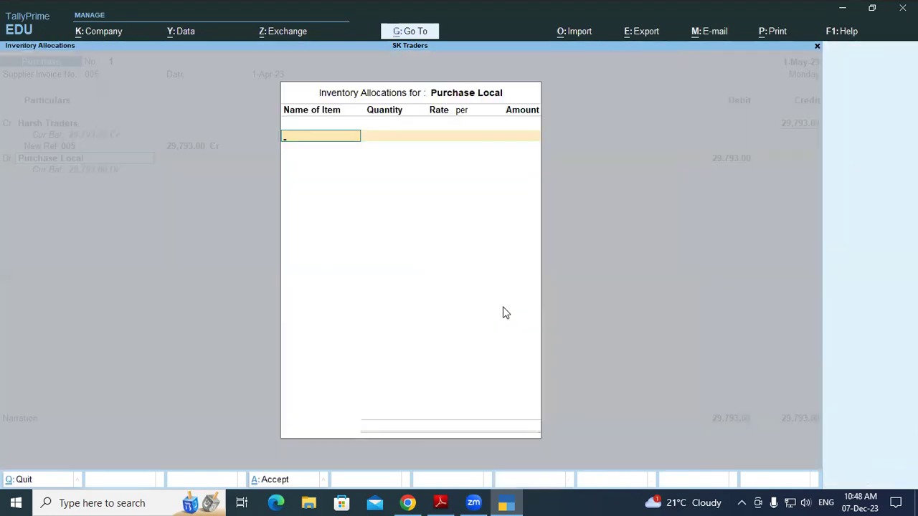
key(Return)
key(Return)
key(Return)
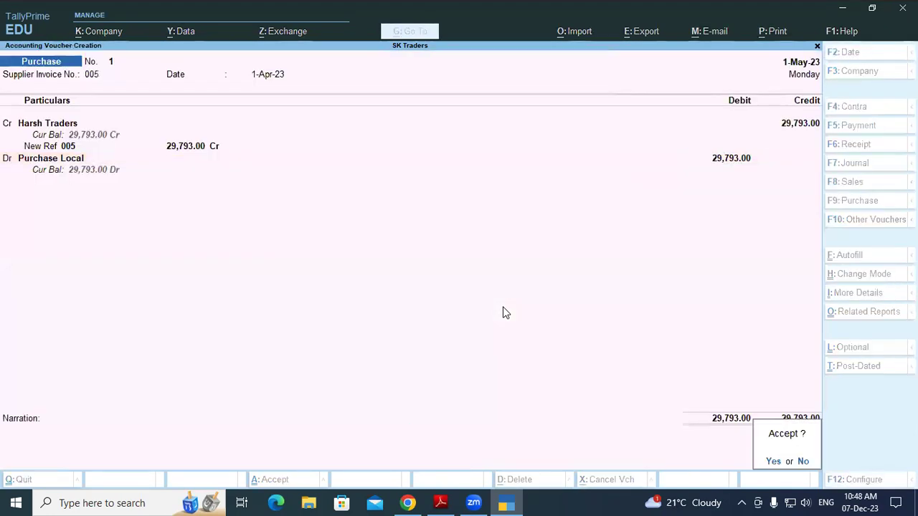
key(Return)
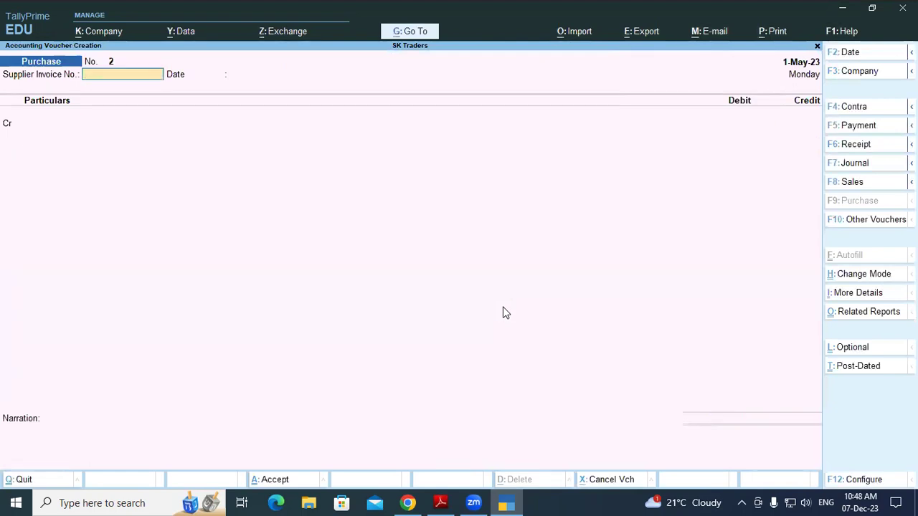
click(440, 503)
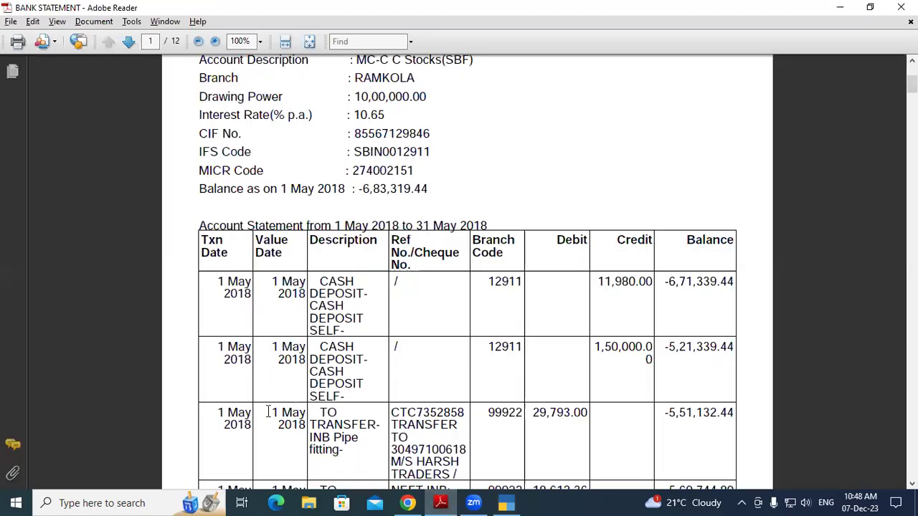
Check the transfer's value date and reference number, then return to TallyPrime's Purchase No. 2
drag(273, 412, 301, 428)
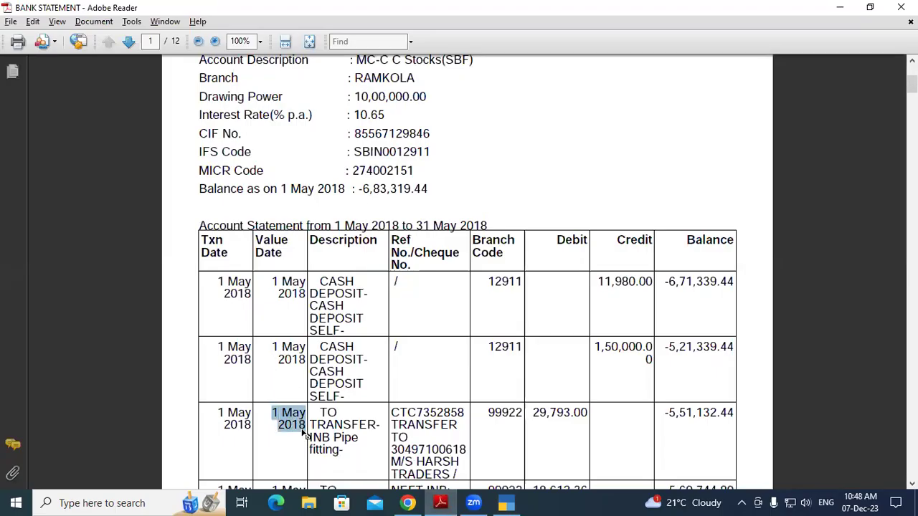
click(300, 424)
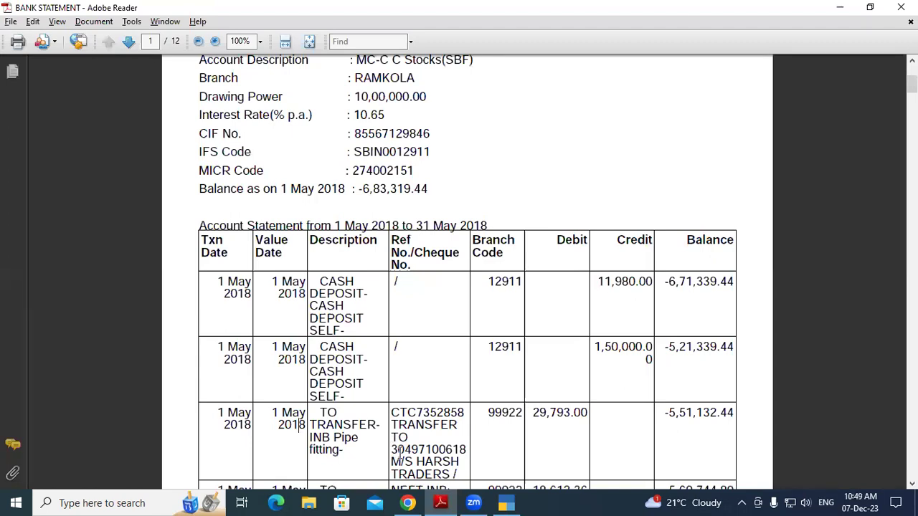
drag(391, 450, 466, 450)
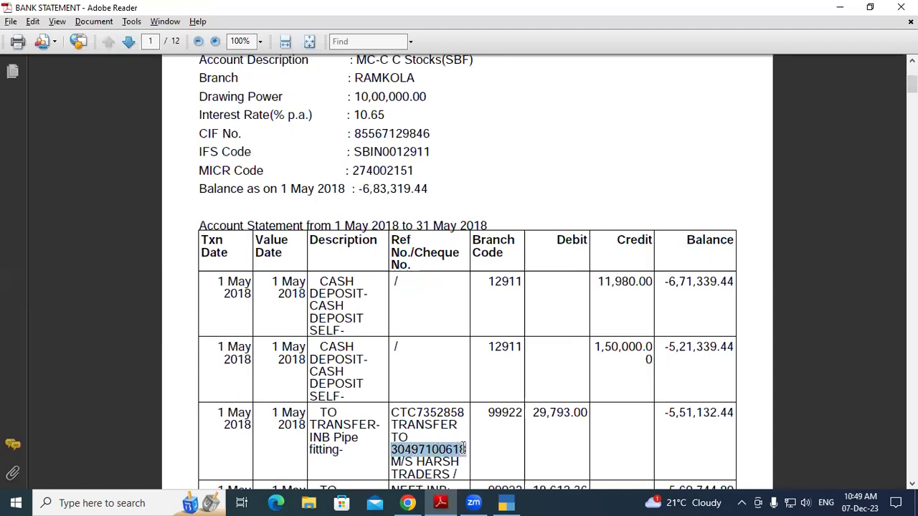
click(464, 449)
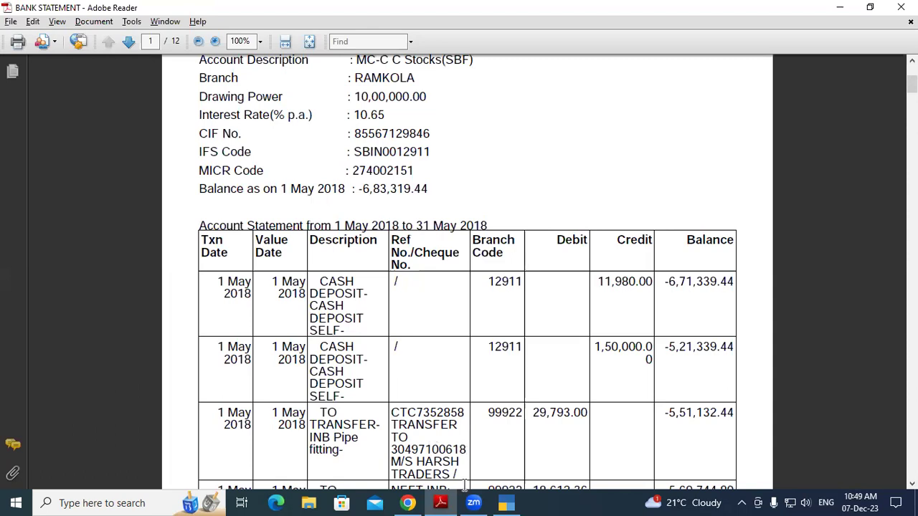
click(507, 503)
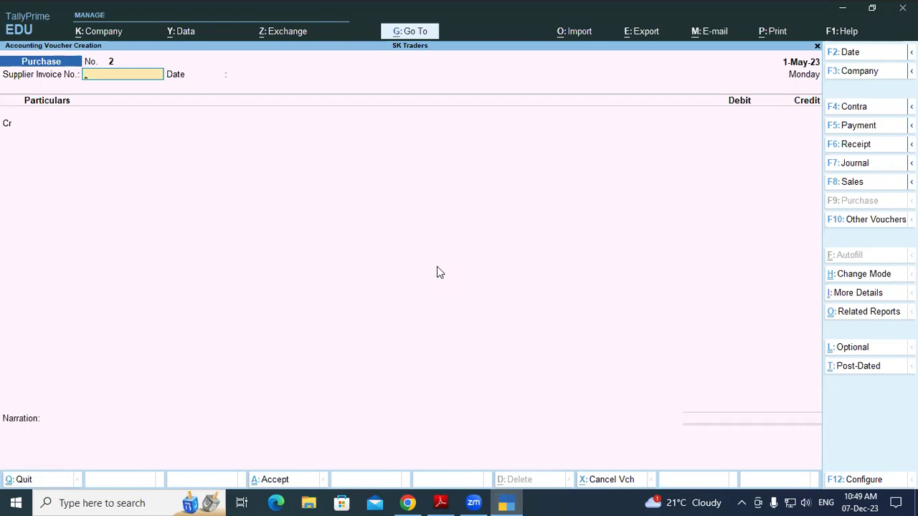
Start a payment debiting Harsh Traders against pending bill 005 for 29,793.00 Dr
key(F5)
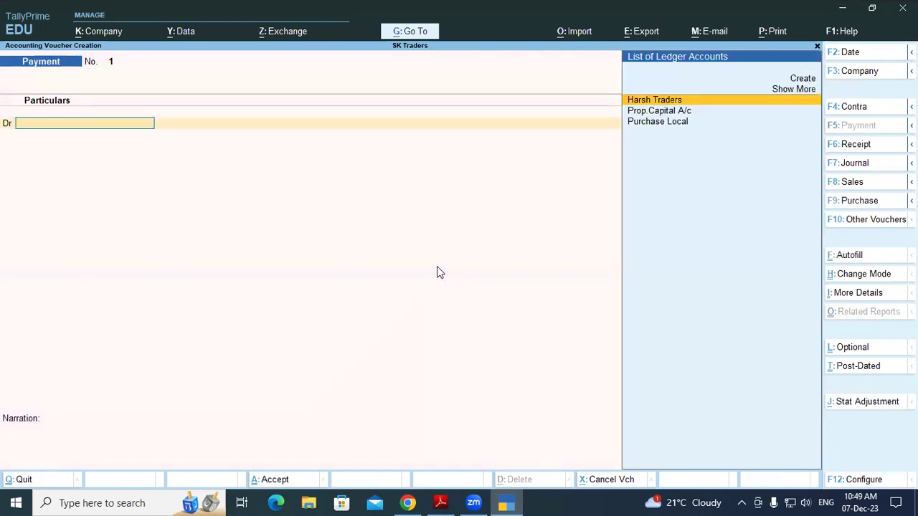
key(Return)
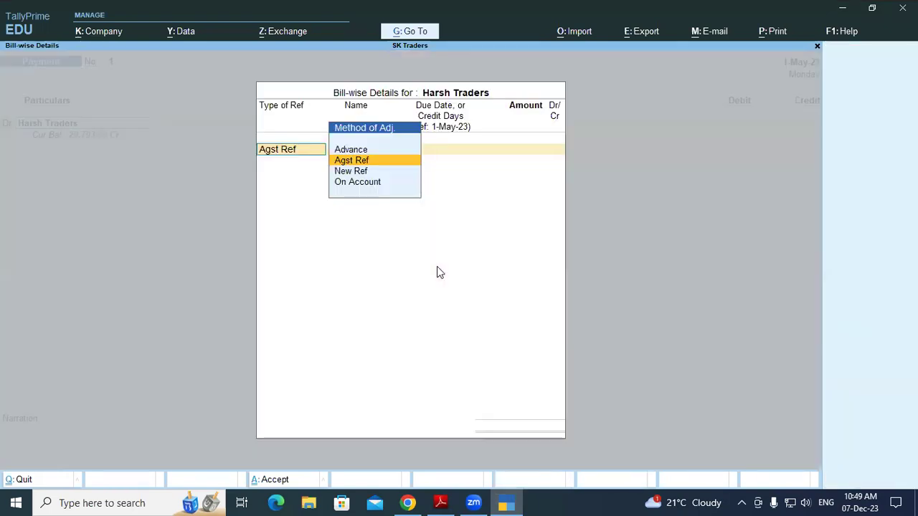
key(Return)
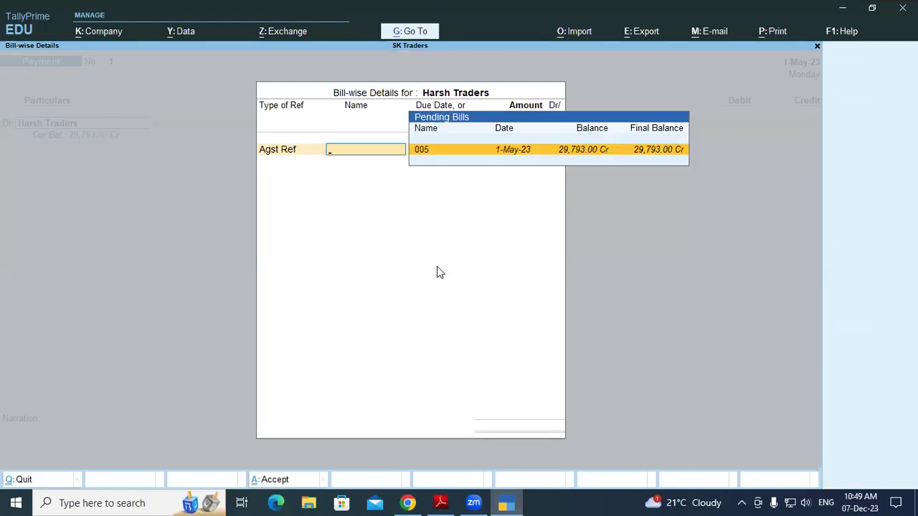
key(Return)
key(Return)
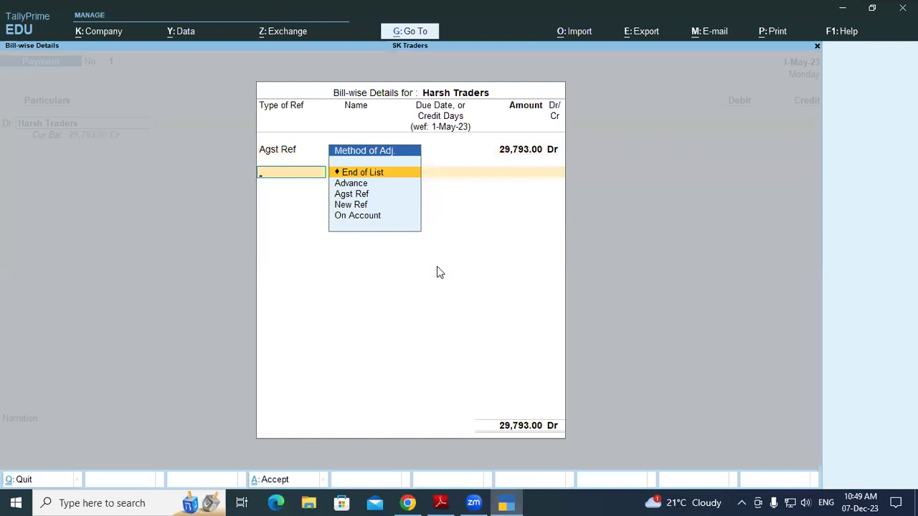
key(Return)
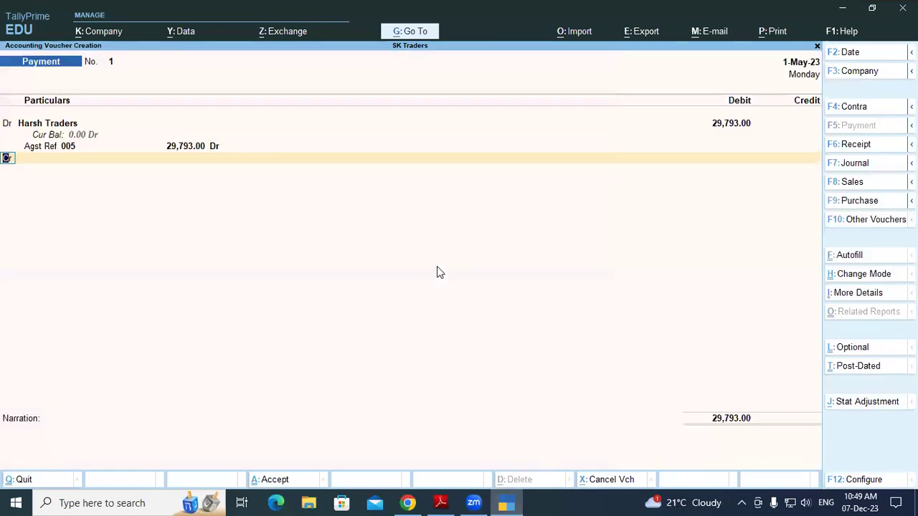
Credit the payment to SBI OD A/c, then switch to the bank statement
key(Return)
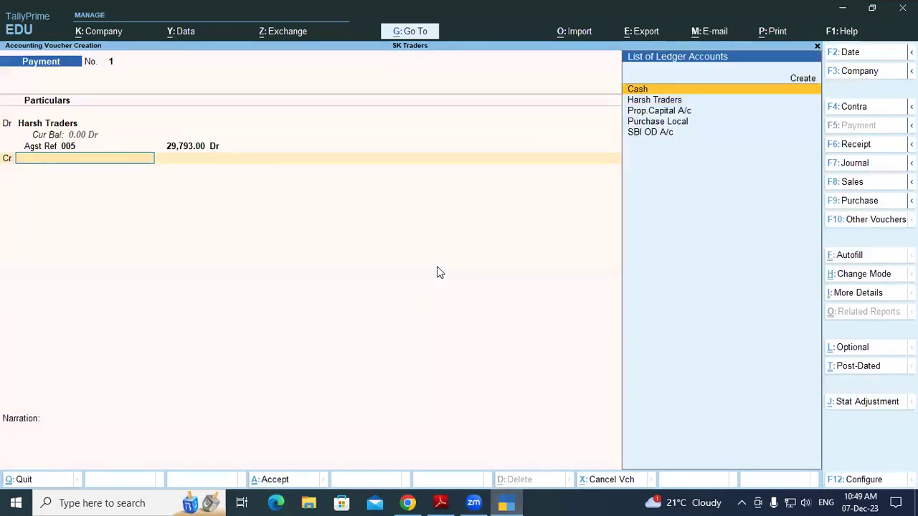
text(Sbi)
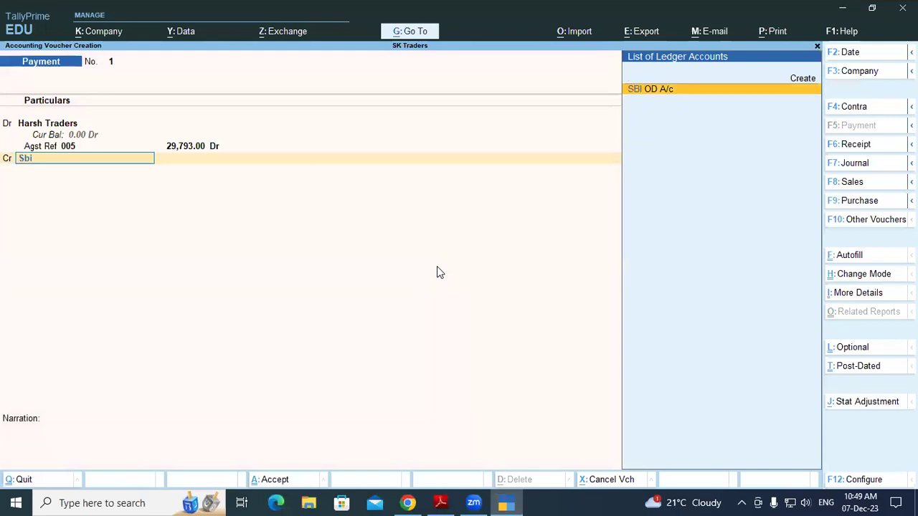
key(Return)
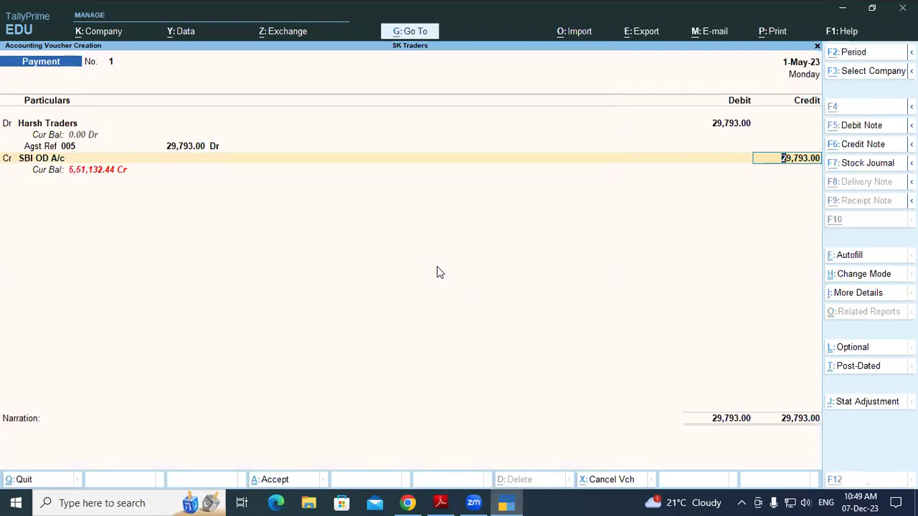
key(alt+Tab)
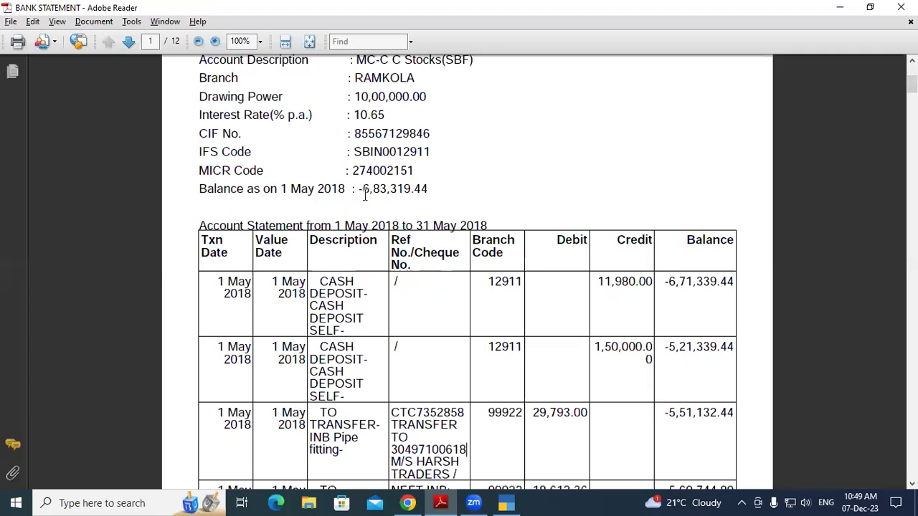
Trace the balance from opening -6,83,319.44 to -5,51,132.44 after the 29,793.00 Harsh Traders debit
drag(363, 187, 423, 191)
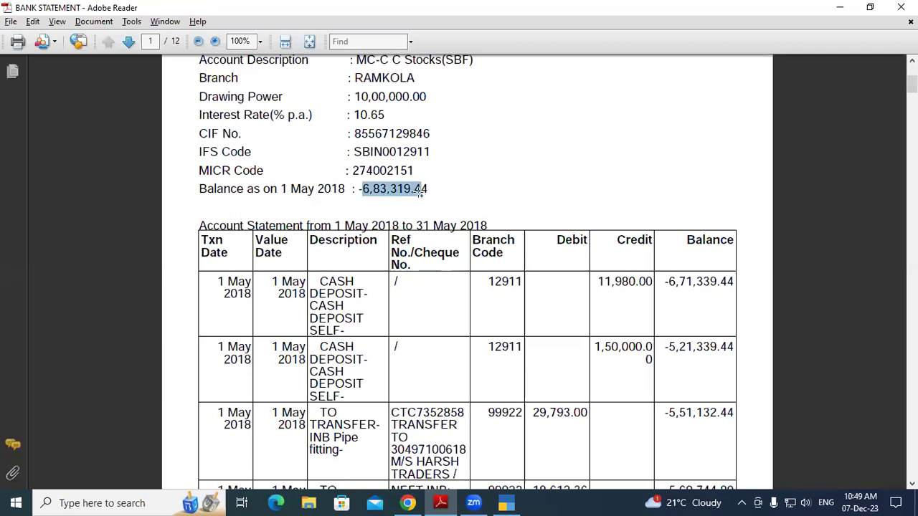
drag(665, 283, 715, 295)
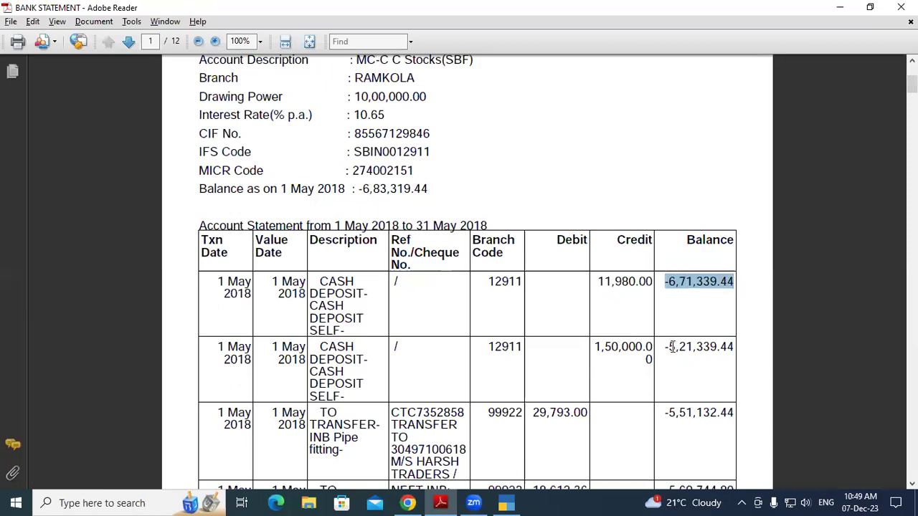
drag(669, 347, 728, 347)
click(729, 348)
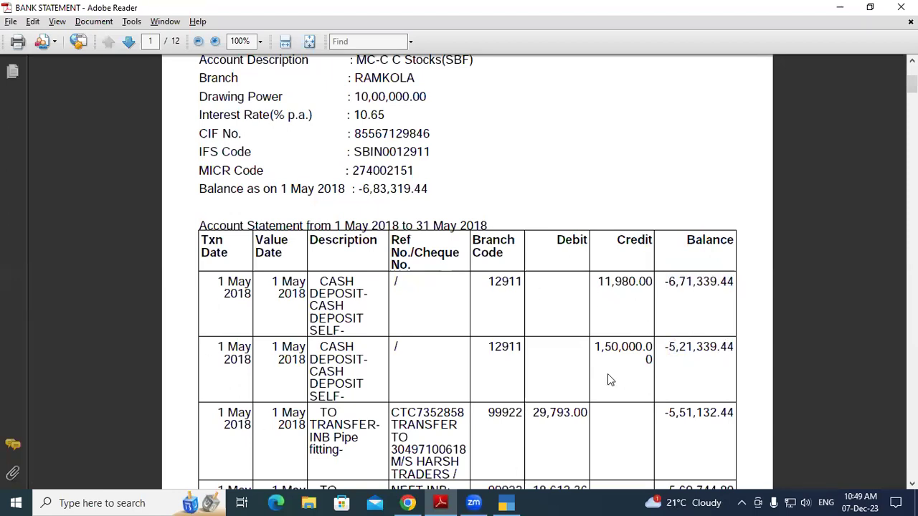
drag(532, 415, 571, 416)
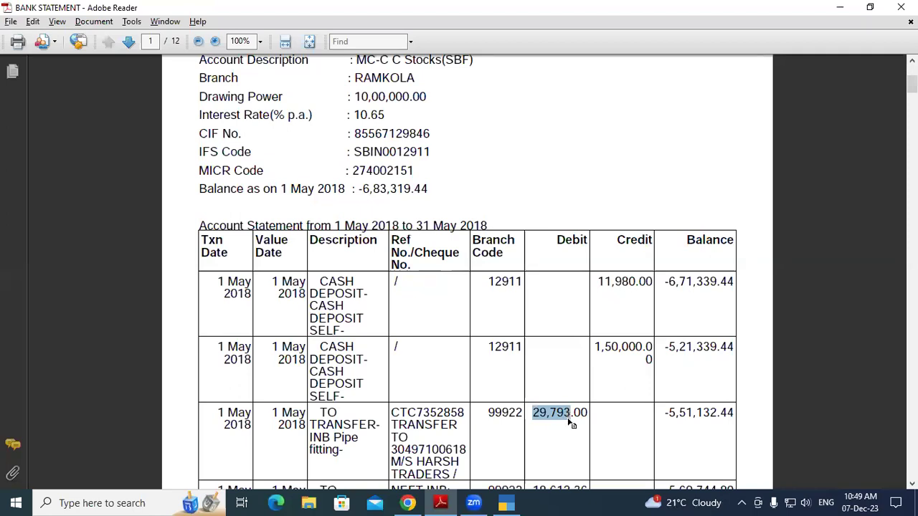
click(571, 416)
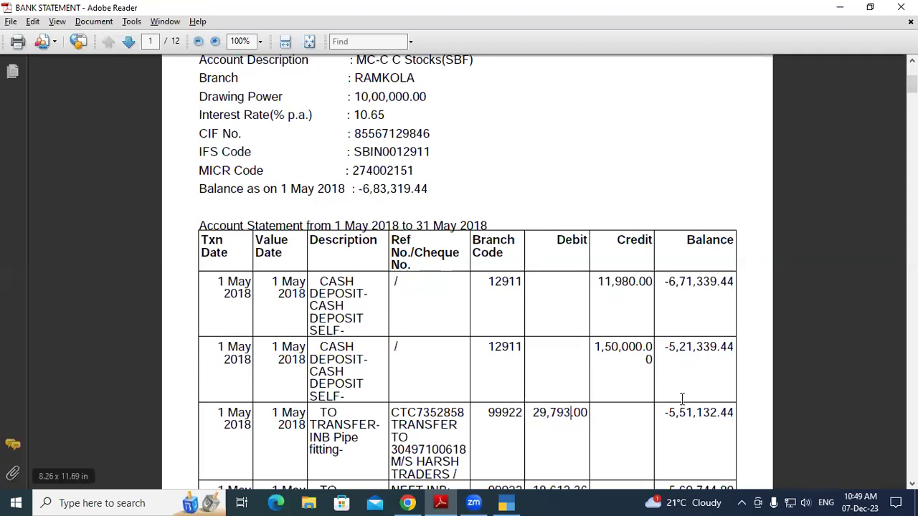
drag(664, 416, 716, 417)
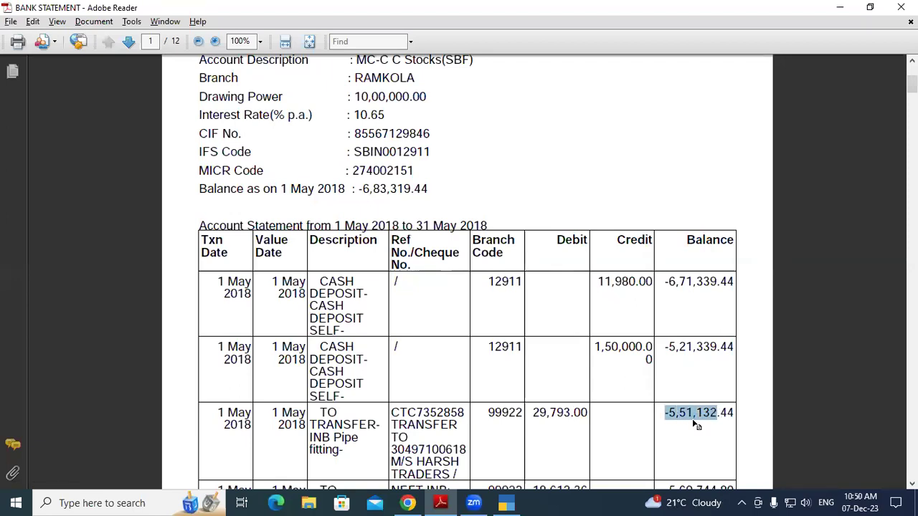
click(684, 421)
Recheck the 29,793.00 debit and 11,980.00 cash deposit, then return to the TallyPrime voucher
drag(538, 410, 579, 423)
click(616, 344)
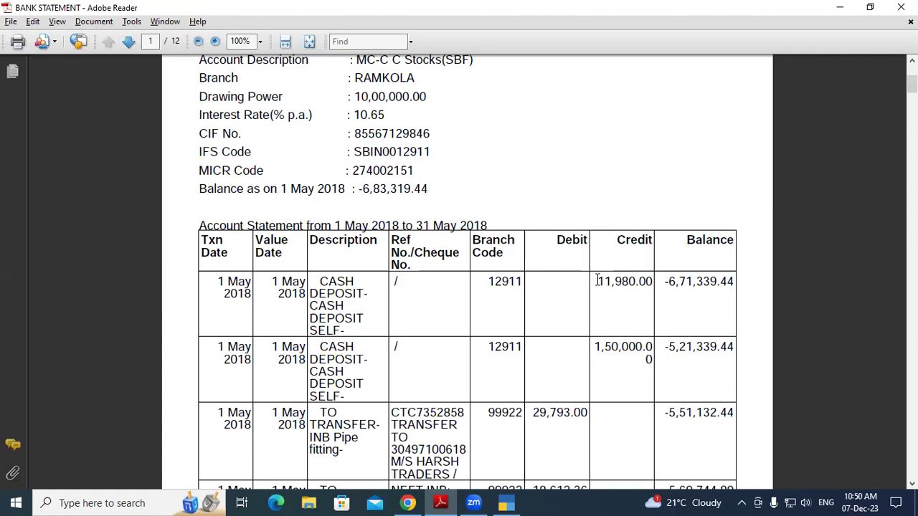
drag(596, 281, 649, 284)
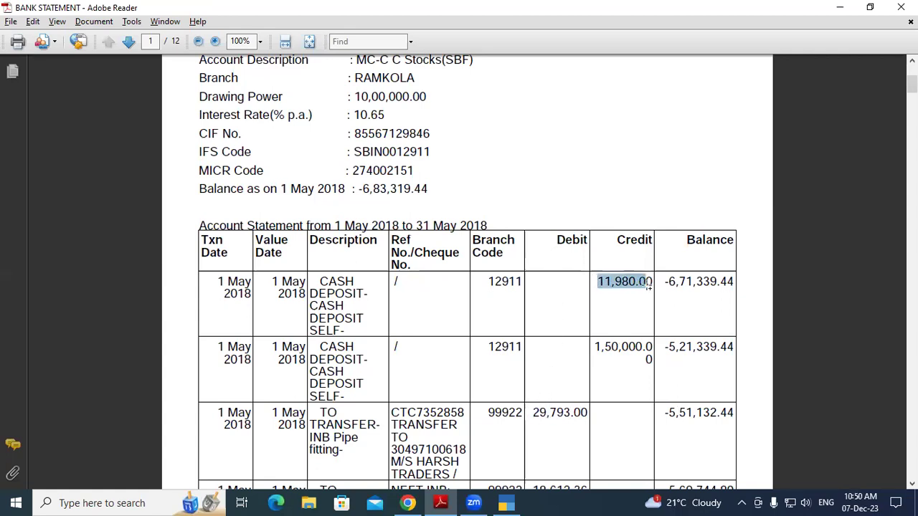
click(624, 330)
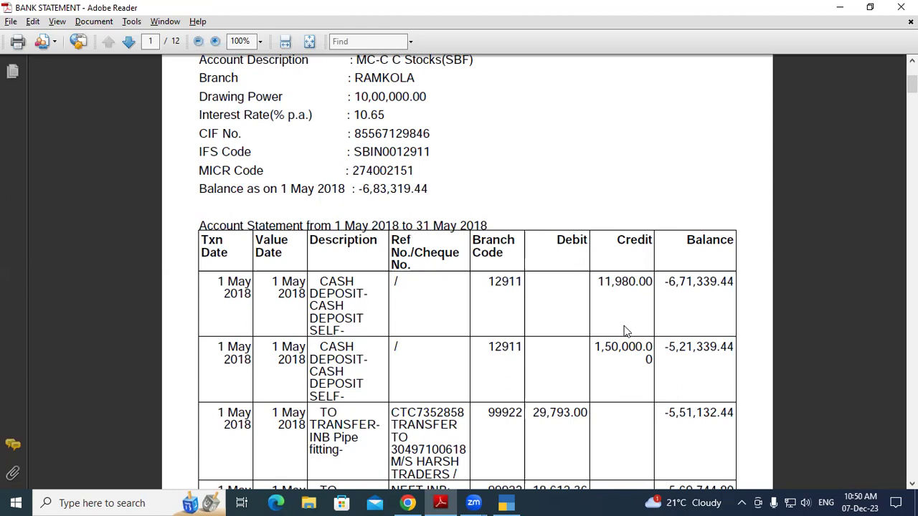
click(505, 502)
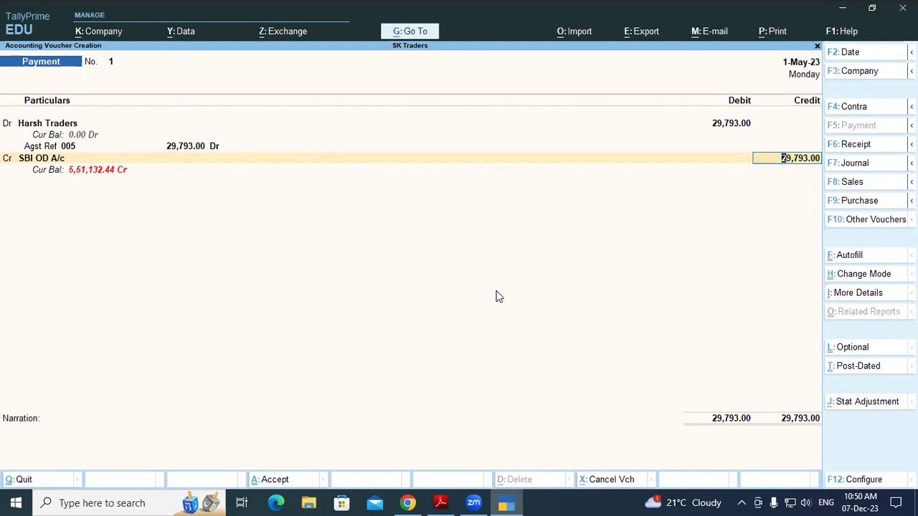
Save Payment No. 1 with a Cheque bank allocation and go back to the statement
key(Return)
key(Return)
key(Return)
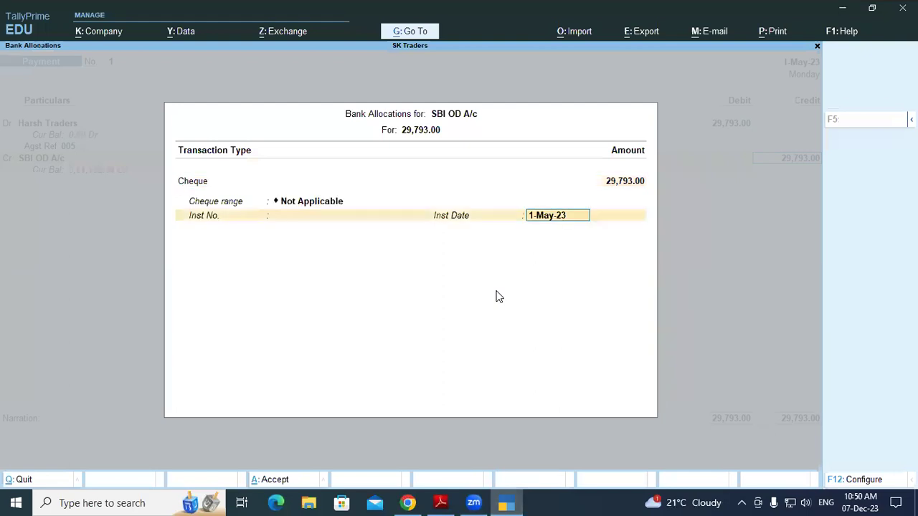
key(Return)
key(Return)
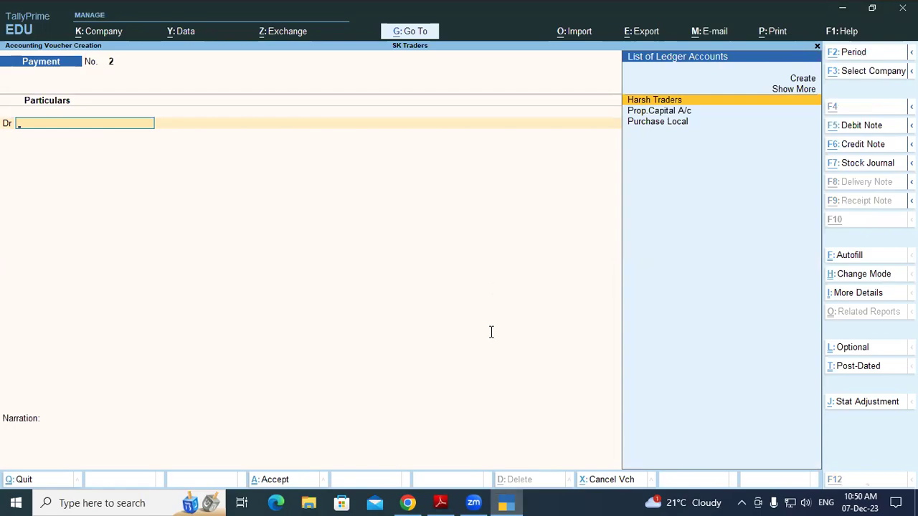
key(alt+Tab)
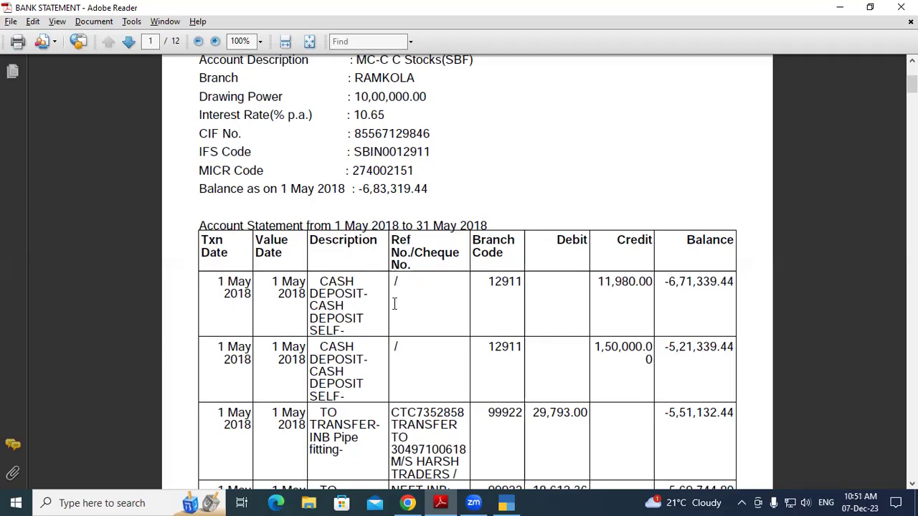
Scroll to the 18,612.36 NEFT row and read its payee, account number and reference
scroll(465, 328, down, 1)
scroll(464, 337, down, 2)
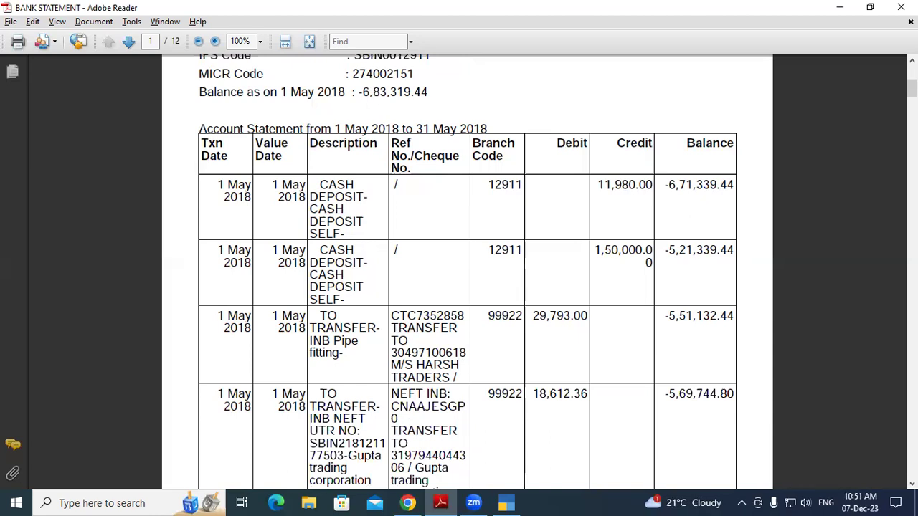
click(912, 484)
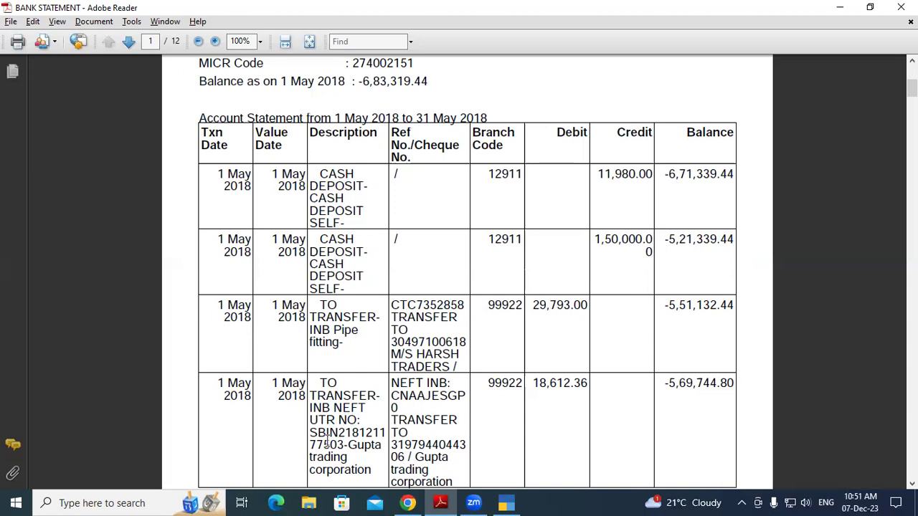
drag(335, 444, 363, 466)
click(363, 467)
drag(390, 444, 467, 449)
click(465, 449)
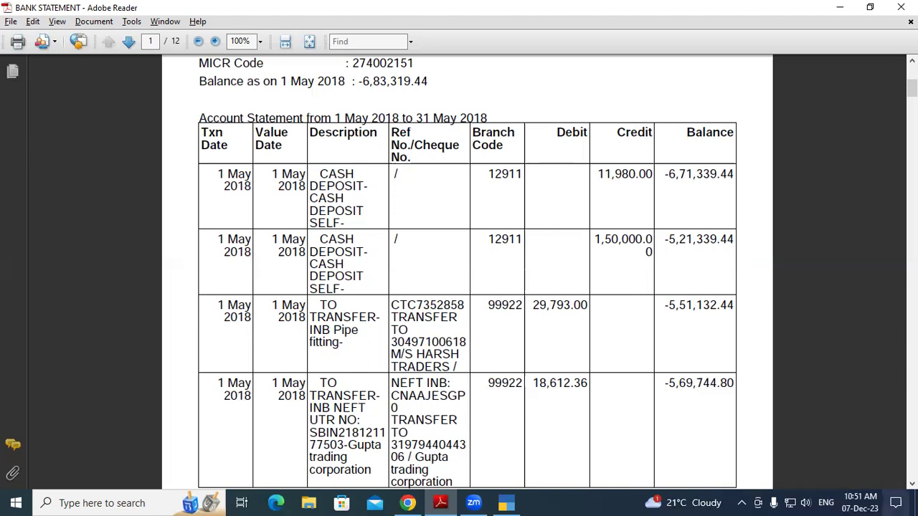
click(913, 484)
drag(413, 445, 455, 470)
click(454, 467)
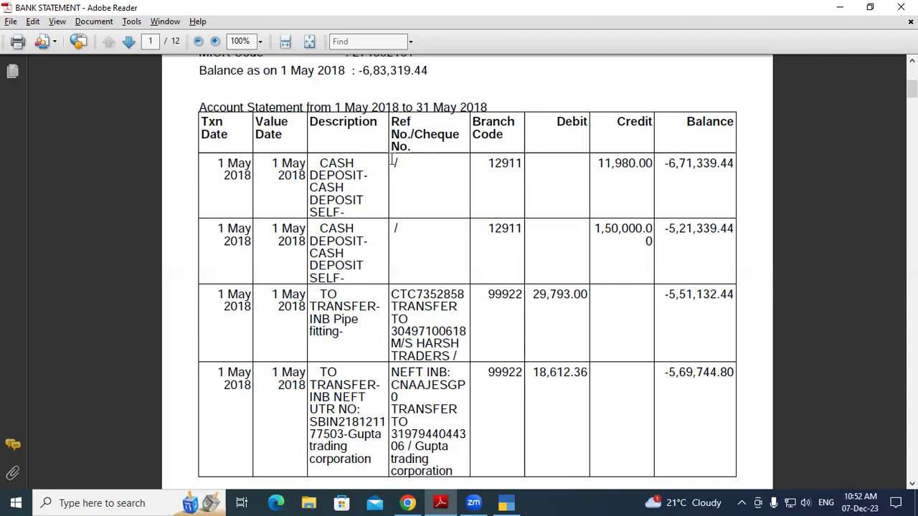
Compare the descriptions of the two cash deposits and the Harsh Traders and Gupta transfers
drag(319, 175, 369, 178)
drag(316, 228, 378, 259)
drag(393, 296, 428, 344)
drag(396, 373, 459, 462)
click(459, 464)
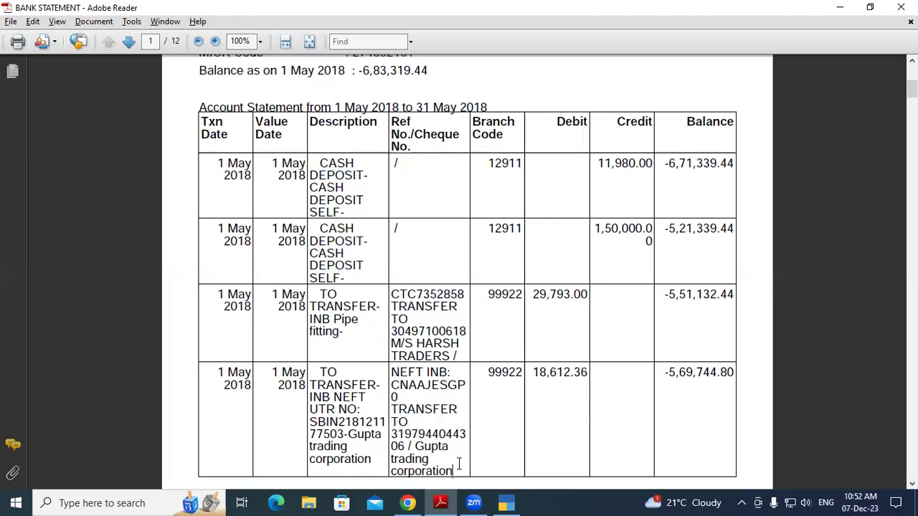